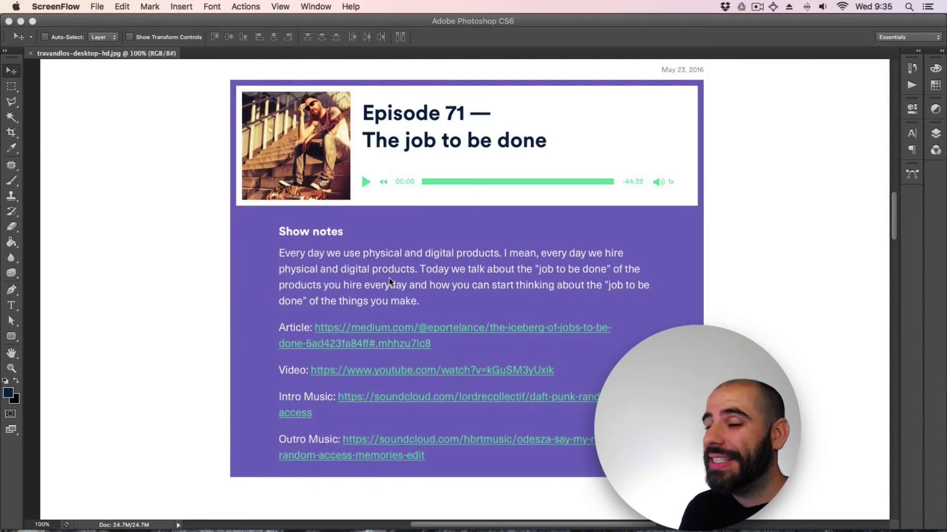
Step: Scroll through the Photoshop mockup to review its designed episode cards
scroll(390, 282, down, 10)
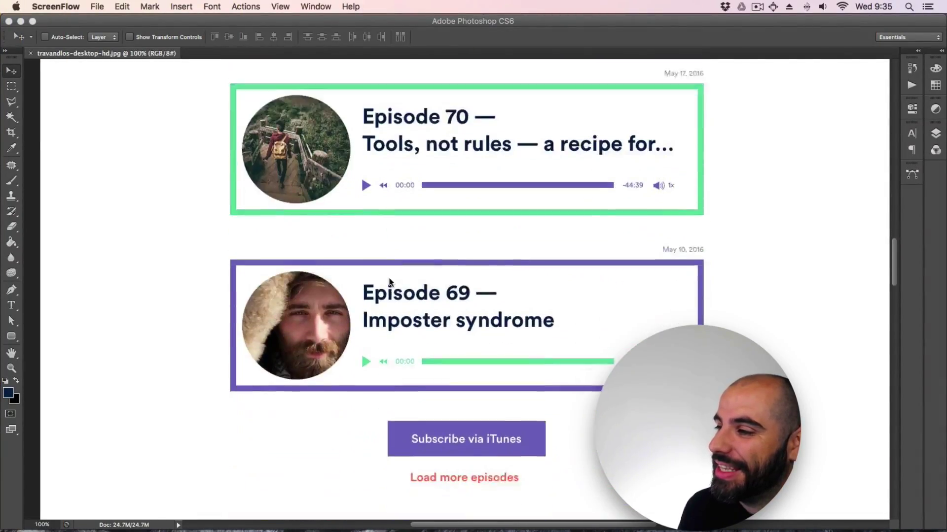
scroll(387, 279, up, 5)
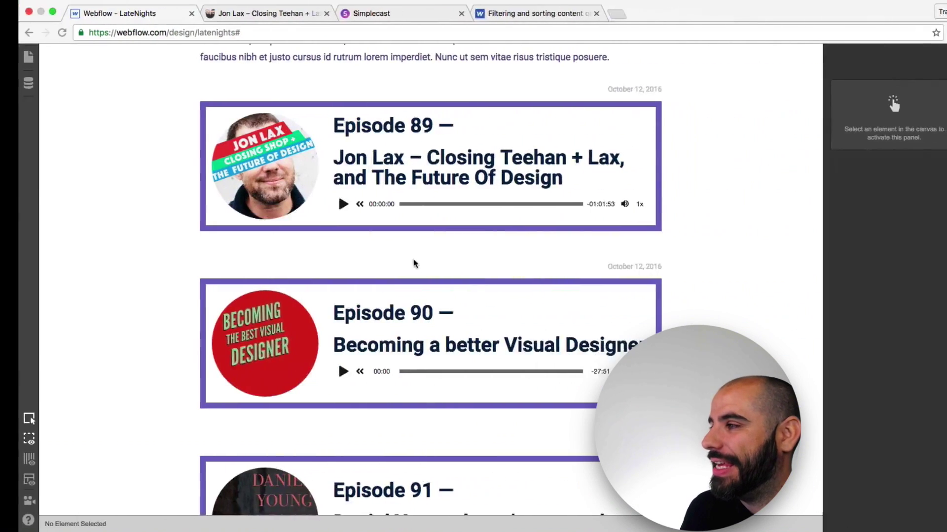
scroll(412, 262, down, 7)
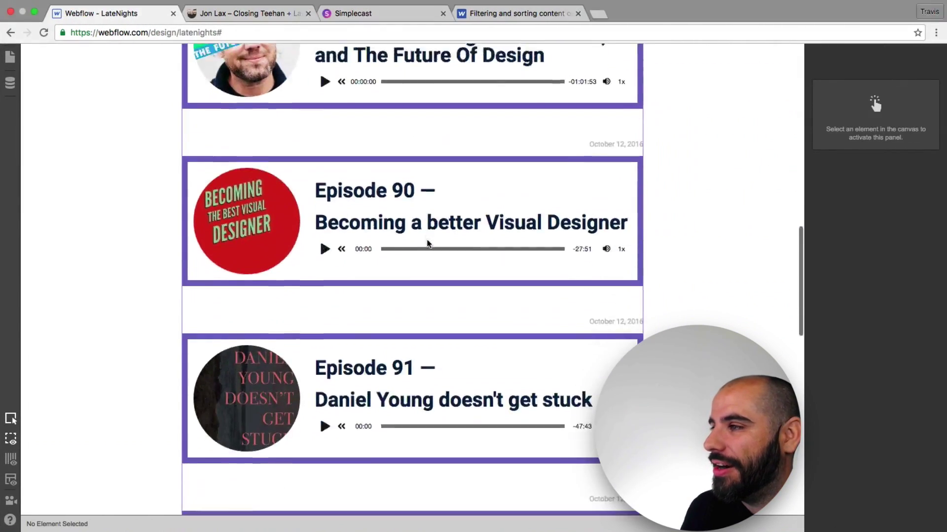
scroll(428, 243, up, 4)
scroll(428, 243, up, 2)
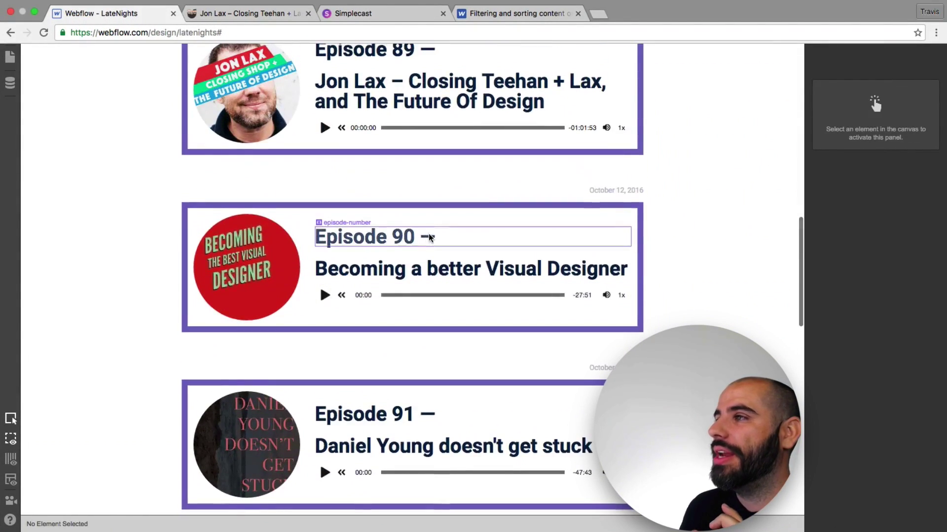
scroll(428, 234, up, 1)
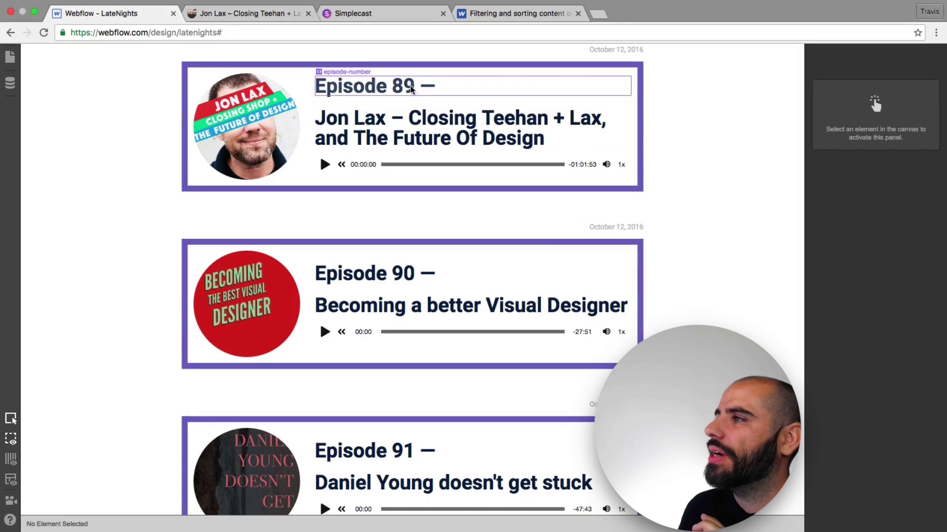
scroll(397, 91, down, 7)
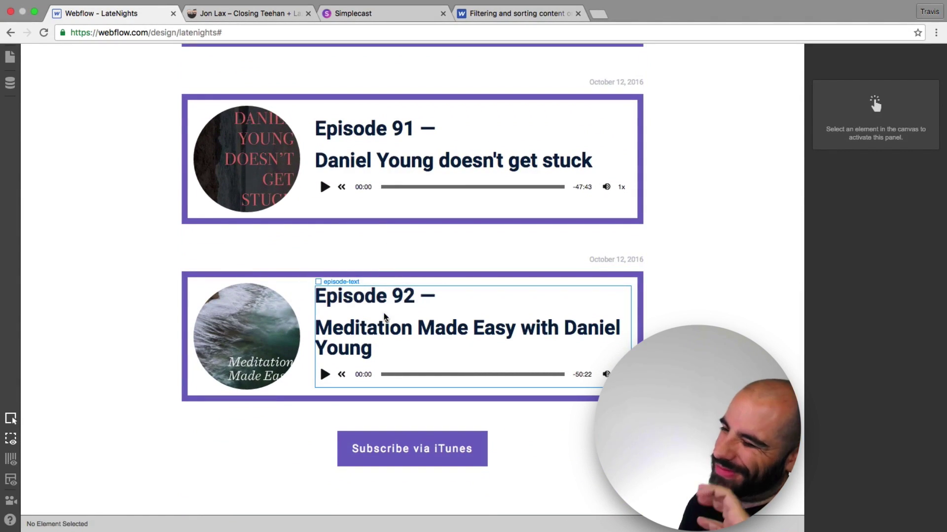
scroll(385, 313, up, 1)
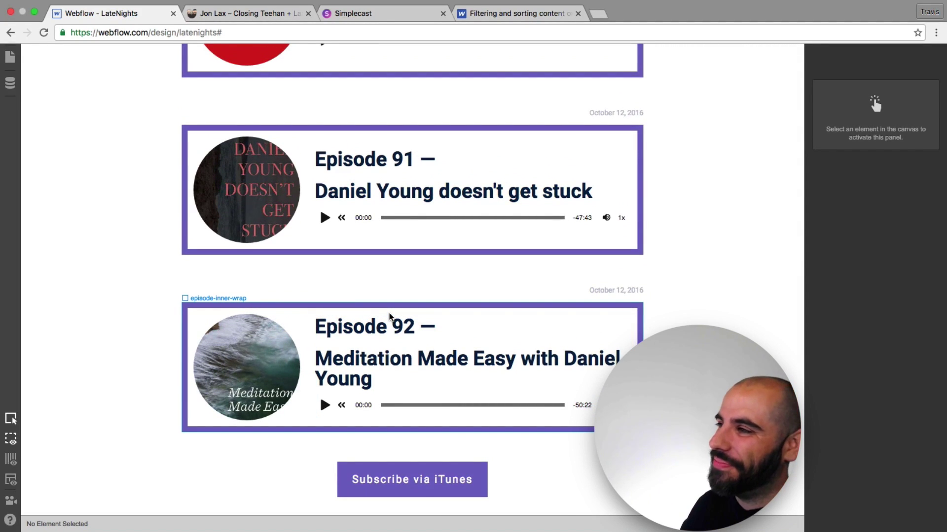
scroll(389, 317, up, 2)
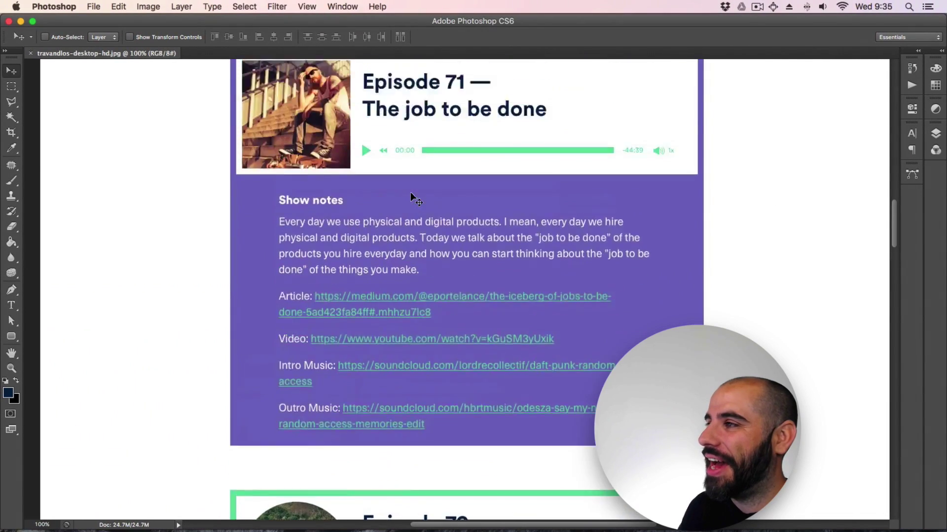
scroll(410, 196, up, 3)
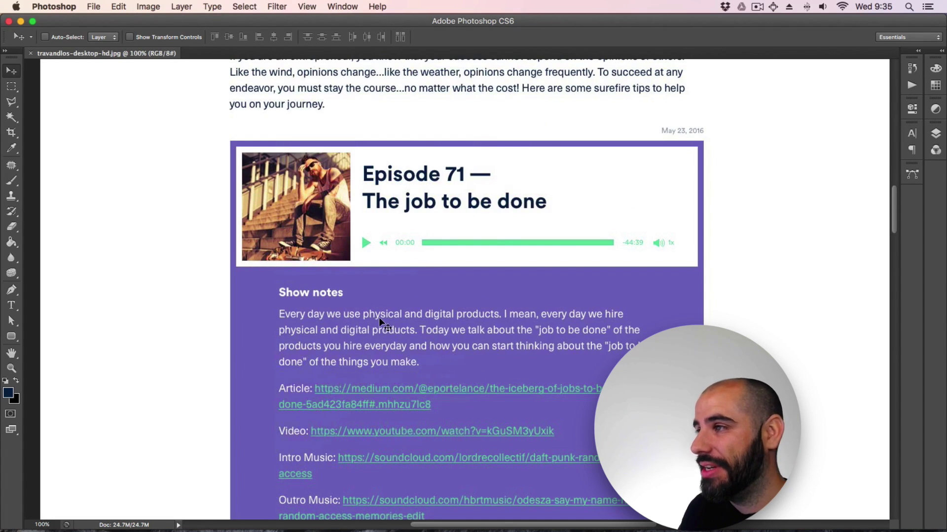
scroll(378, 320, down, 8)
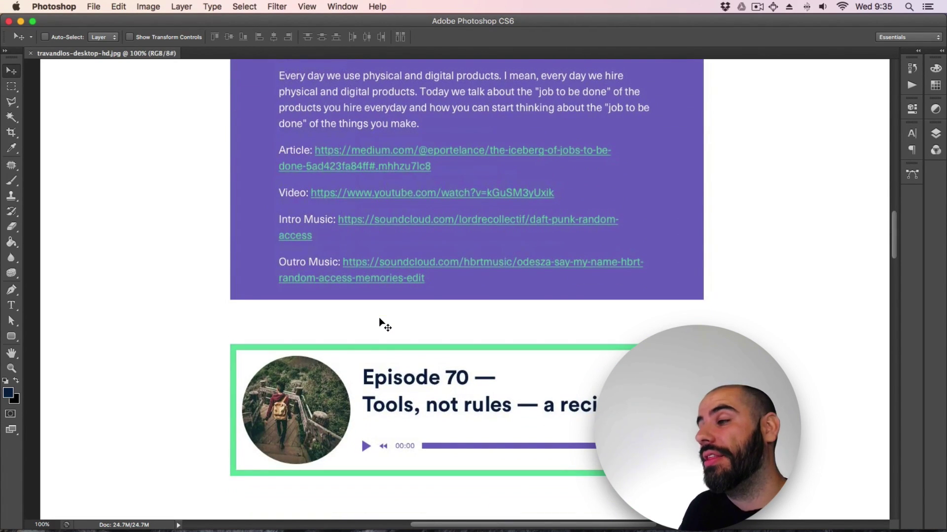
scroll(384, 325, down, 2)
Step: Compare the Webflow episode cards against the mockup by switching between the two desktops
key(ctrl+Right)
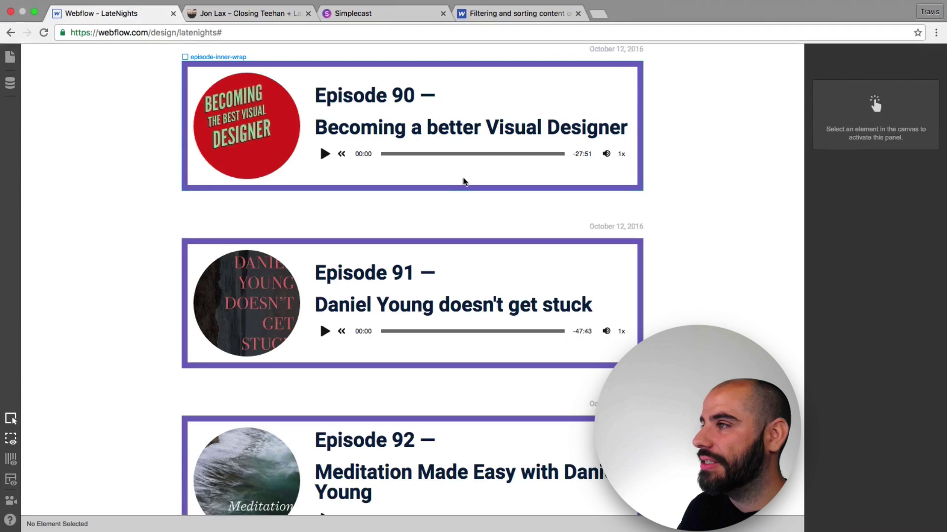
scroll(464, 176, up, 5)
scroll(463, 173, up, 3)
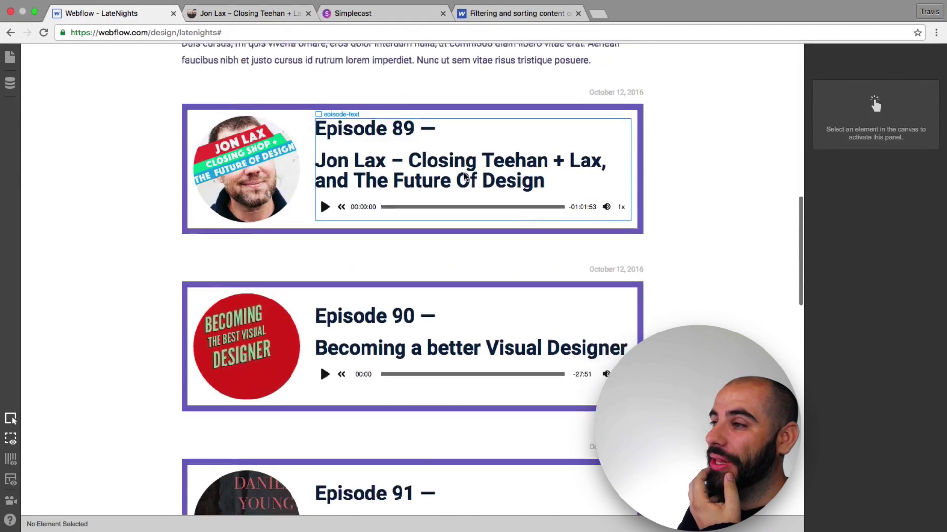
scroll(458, 179, down, 2)
key(ctrl+Left)
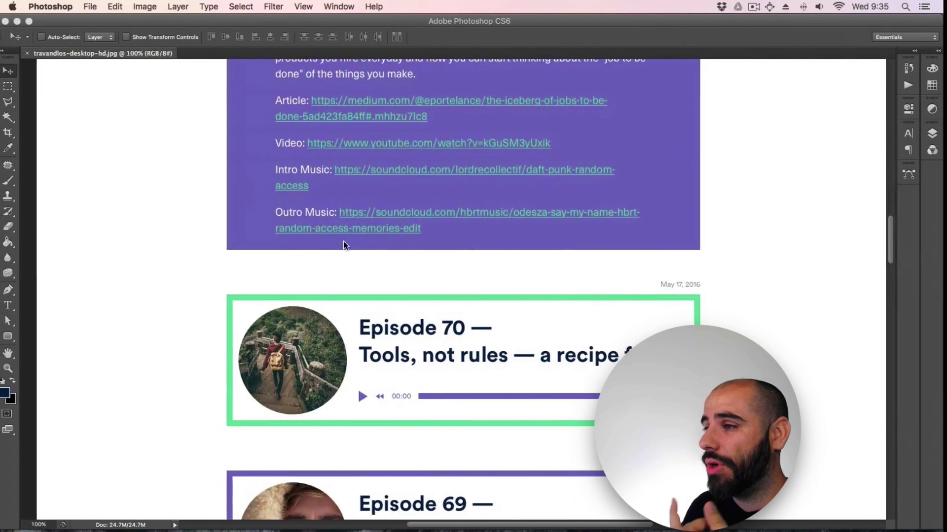
scroll(336, 380, up, 7)
scroll(336, 380, up, 1)
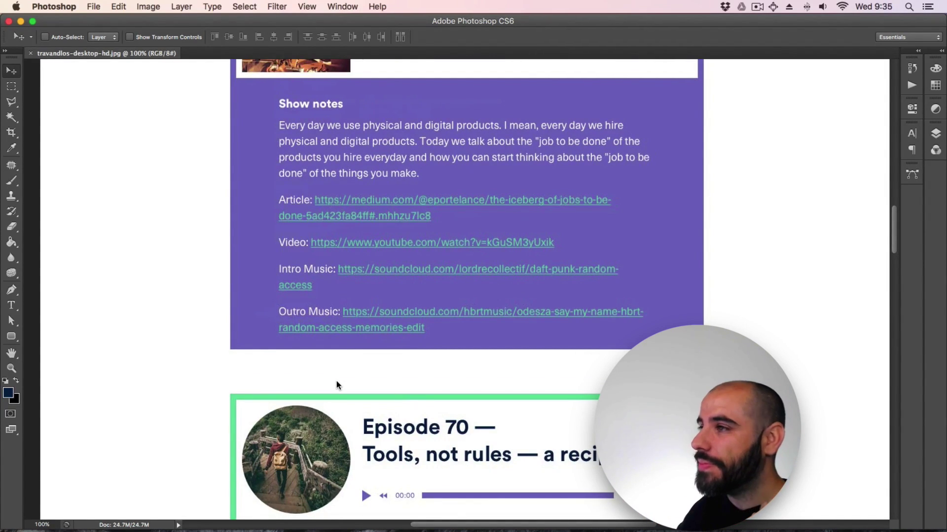
scroll(336, 381, up, 10)
scroll(336, 381, down, 13)
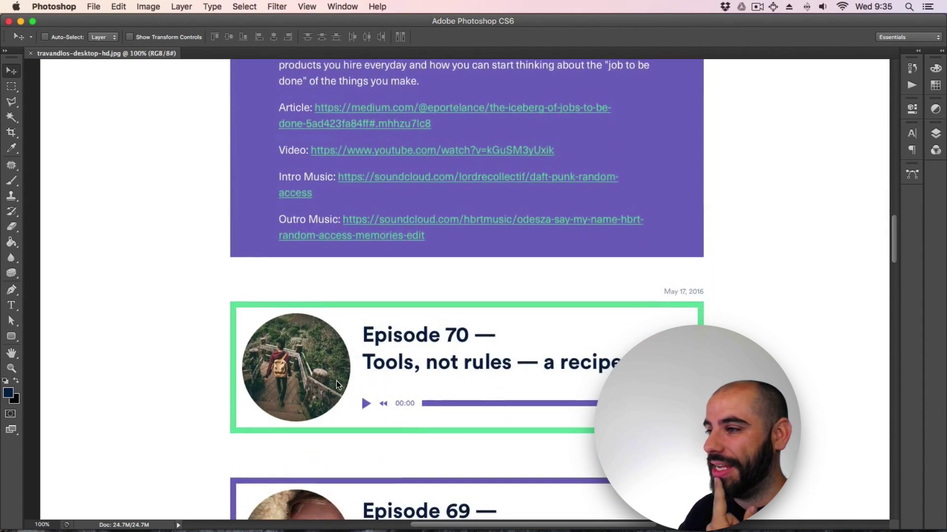
scroll(336, 381, down, 8)
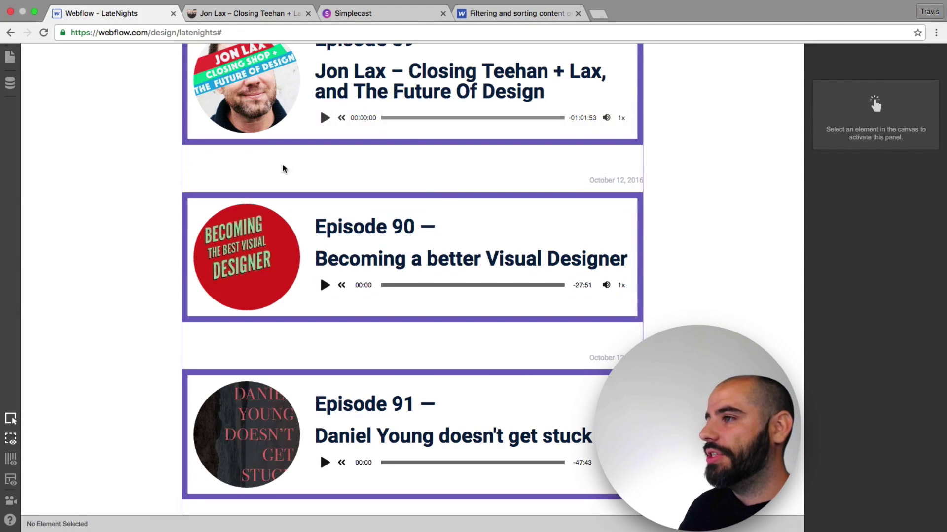
Step: Filter the episode-list to Episode Number equals 89
click(269, 169)
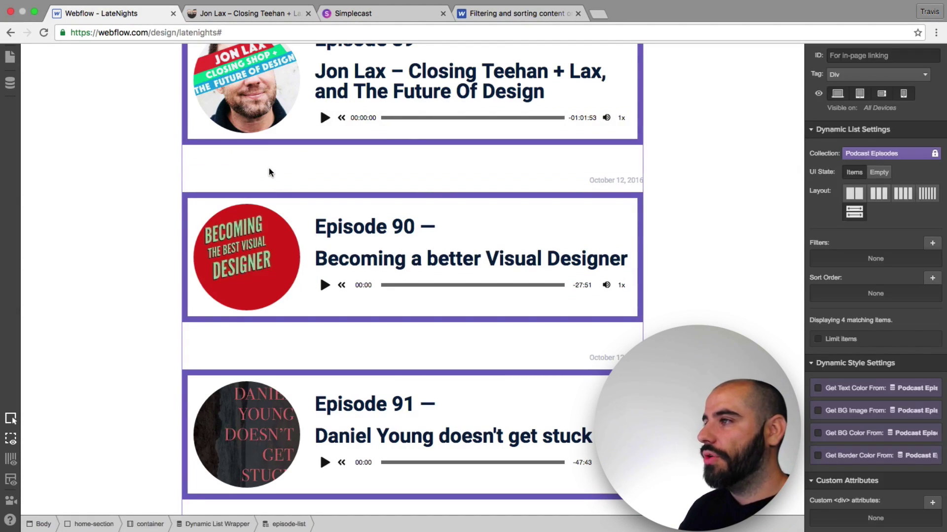
scroll(269, 169, up, 5)
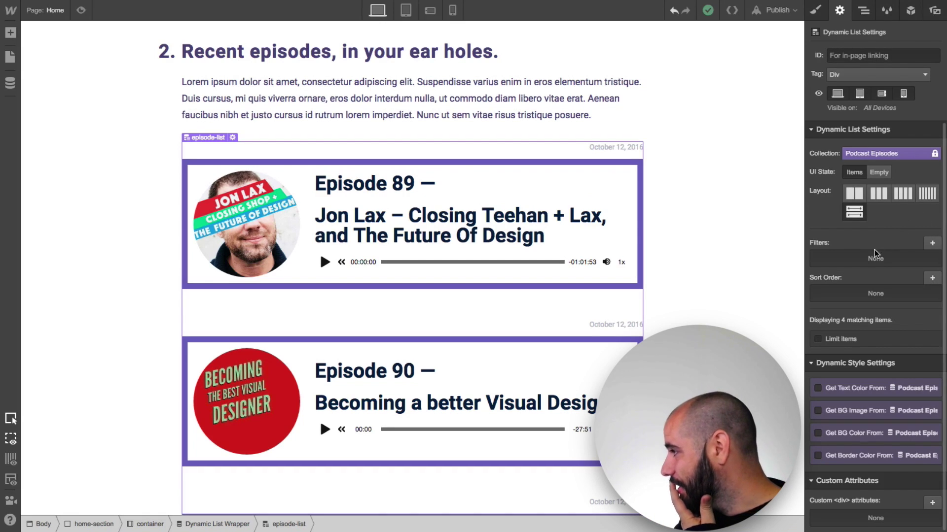
click(933, 243)
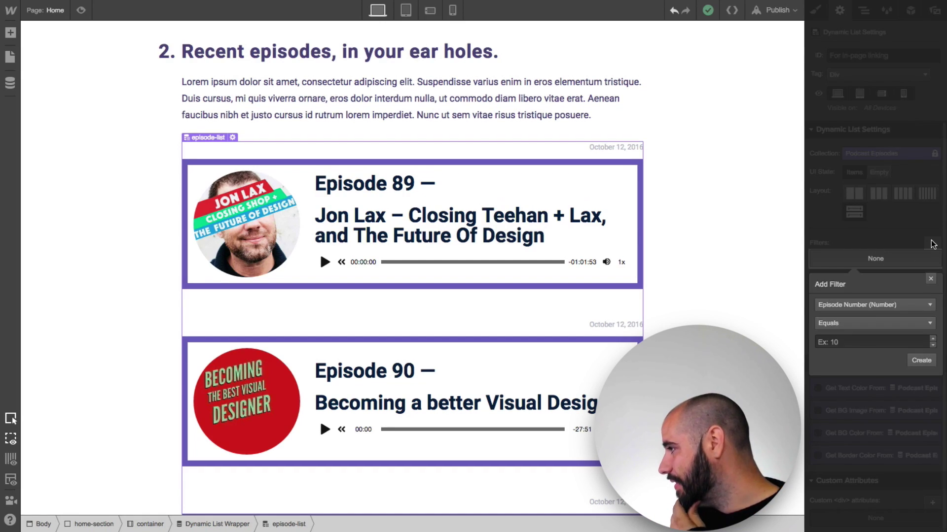
click(871, 307)
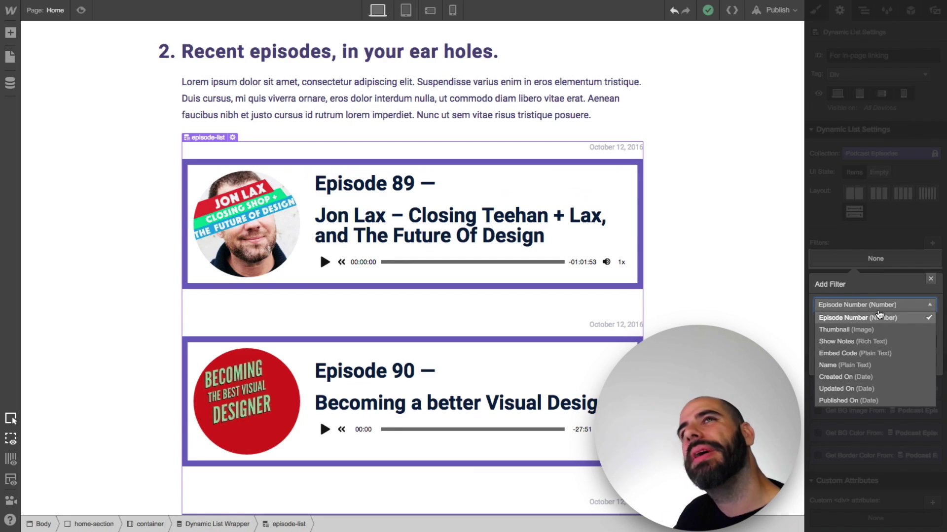
click(880, 319)
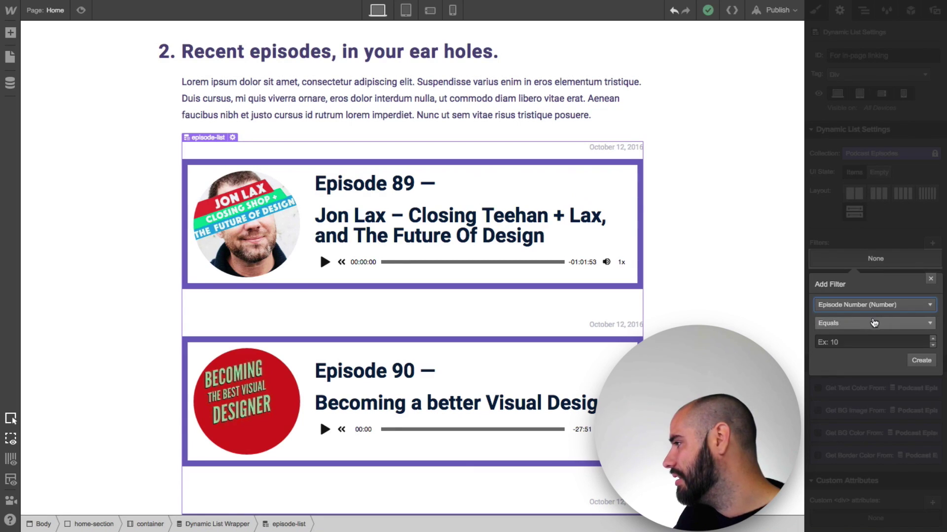
click(854, 340)
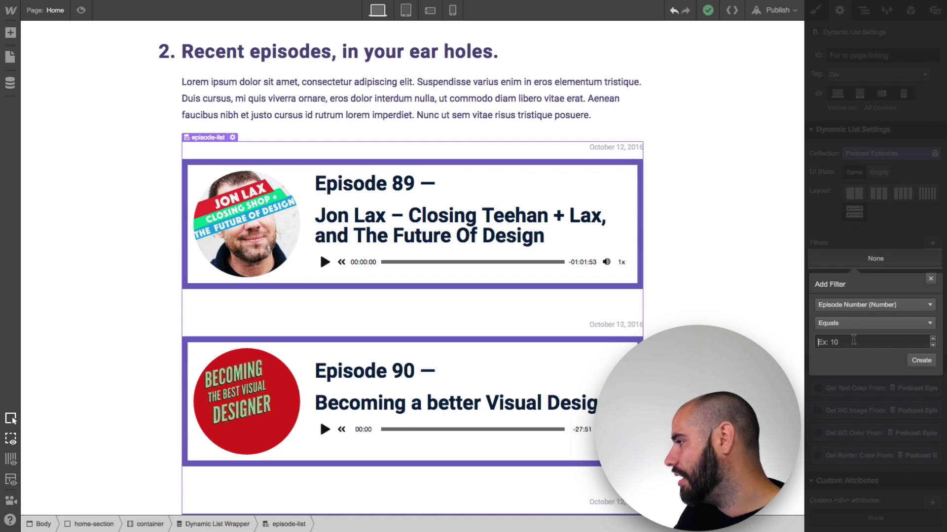
text(89)
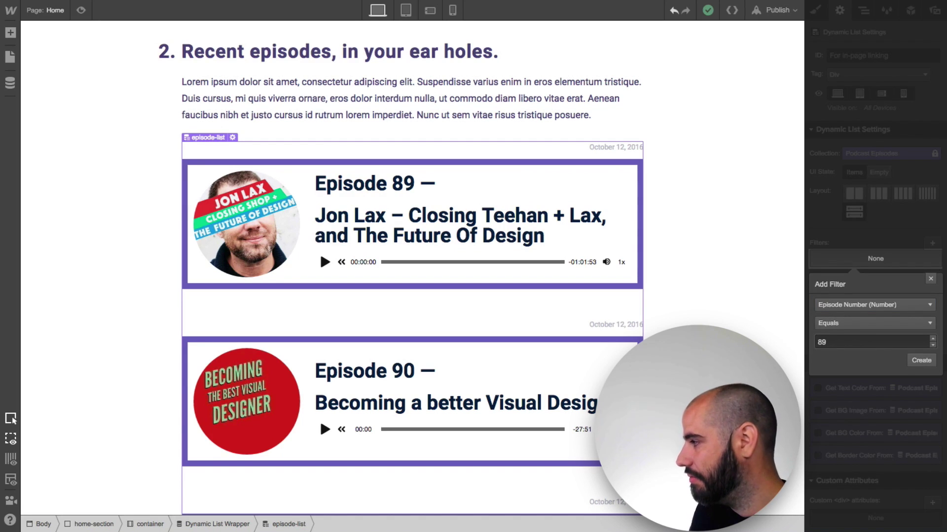
click(921, 361)
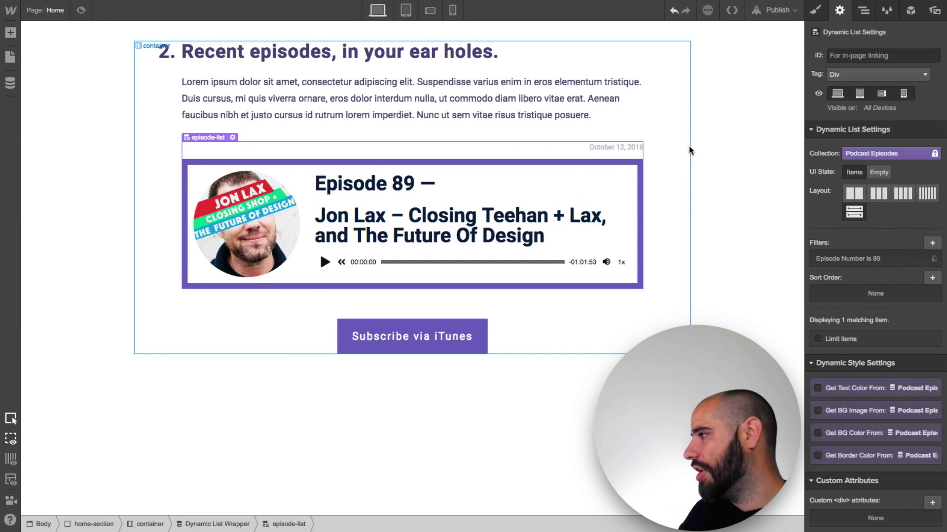
click(934, 260)
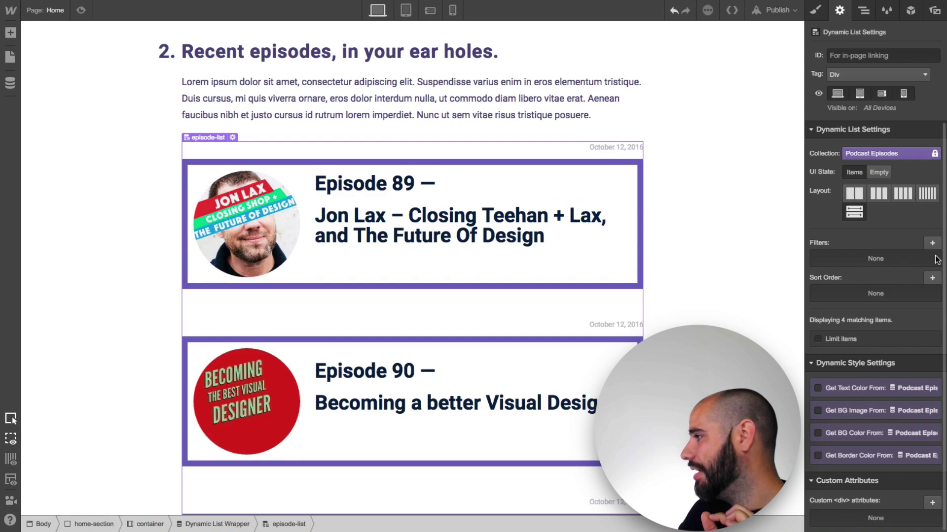
click(932, 279)
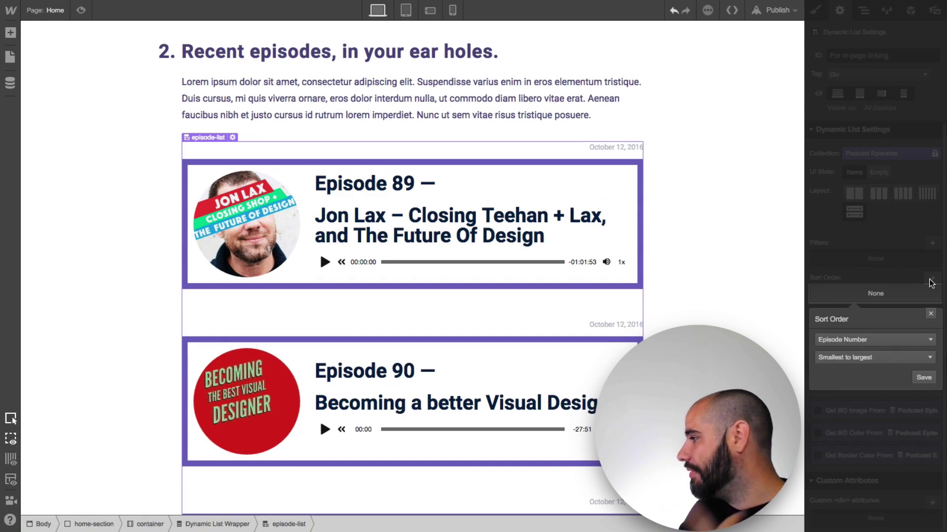
click(863, 357)
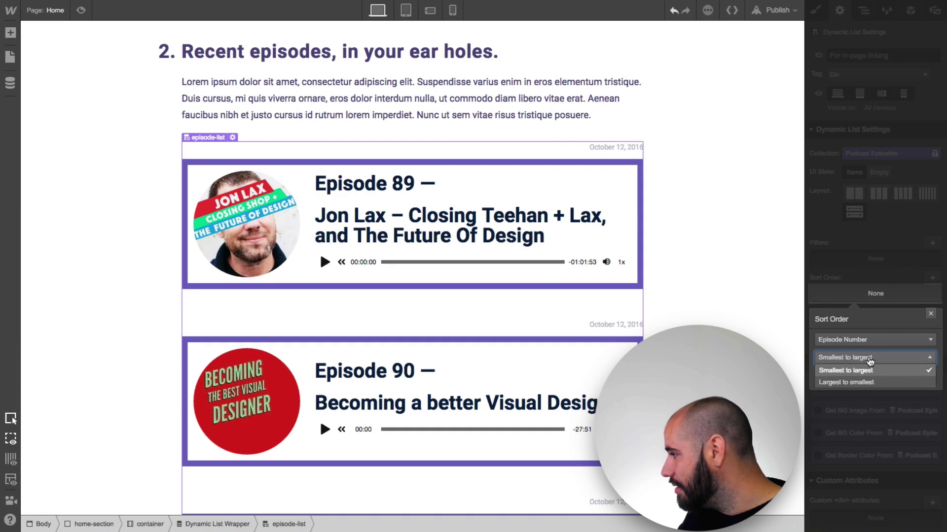
click(863, 370)
click(870, 341)
click(869, 355)
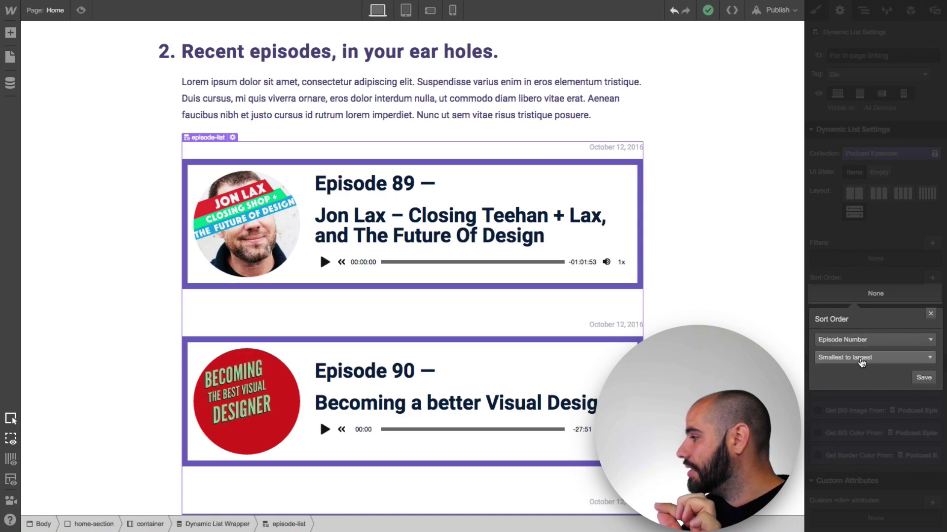
click(862, 362)
click(855, 382)
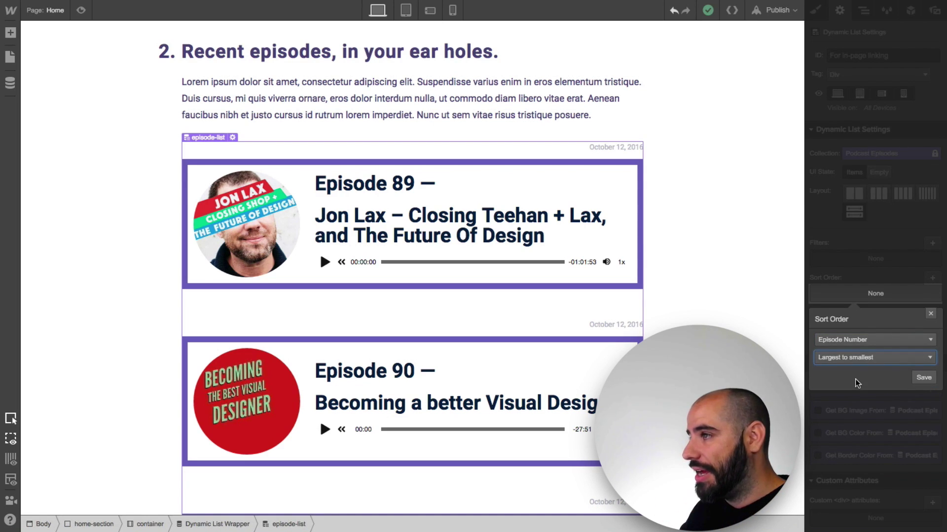
click(922, 378)
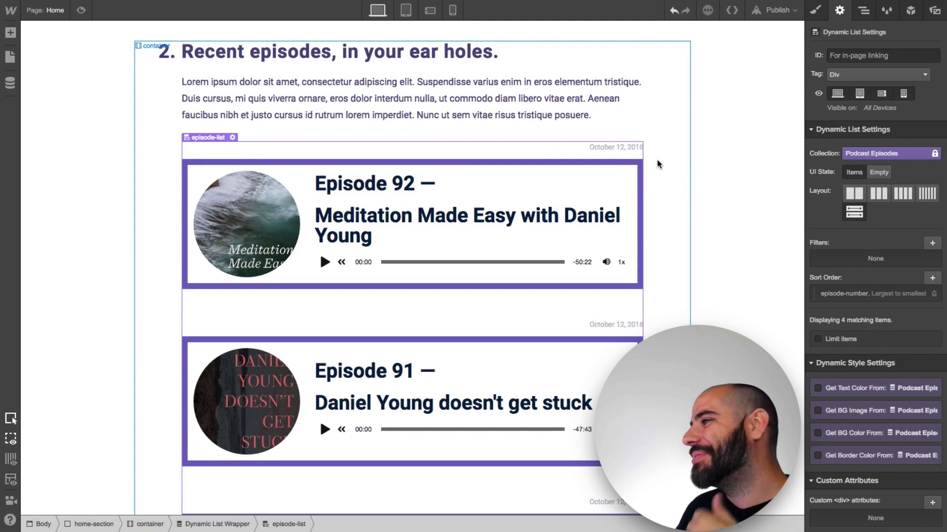
scroll(656, 158, down, 6)
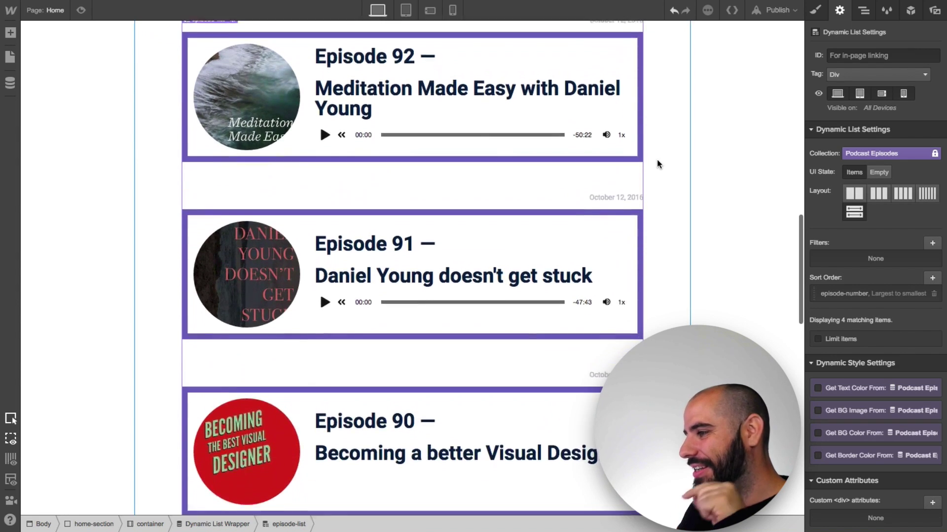
scroll(657, 159, up, 6)
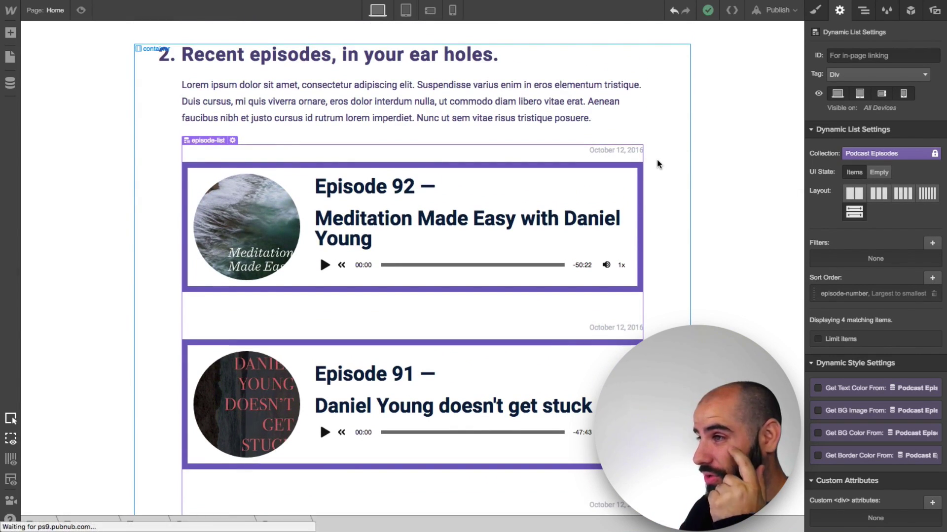
scroll(657, 164, down, 1)
scroll(657, 165, down, 1)
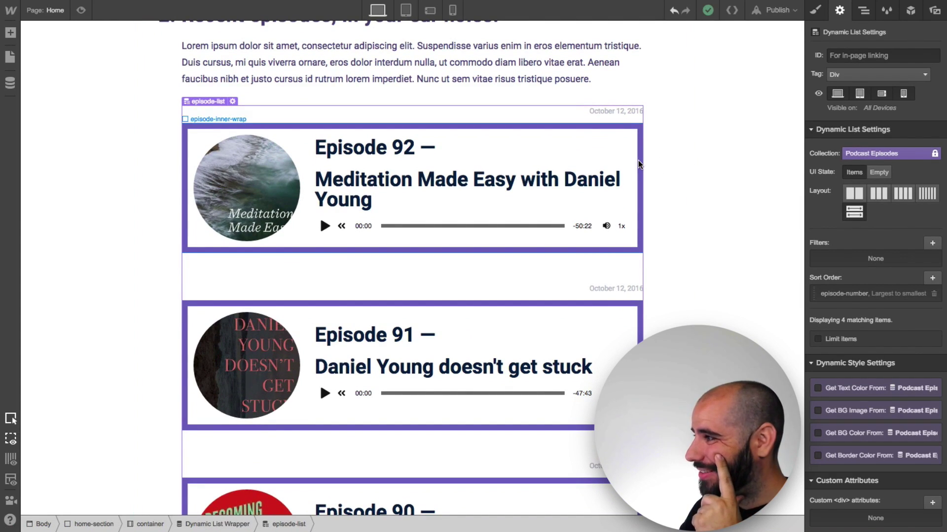
scroll(627, 321, down, 5)
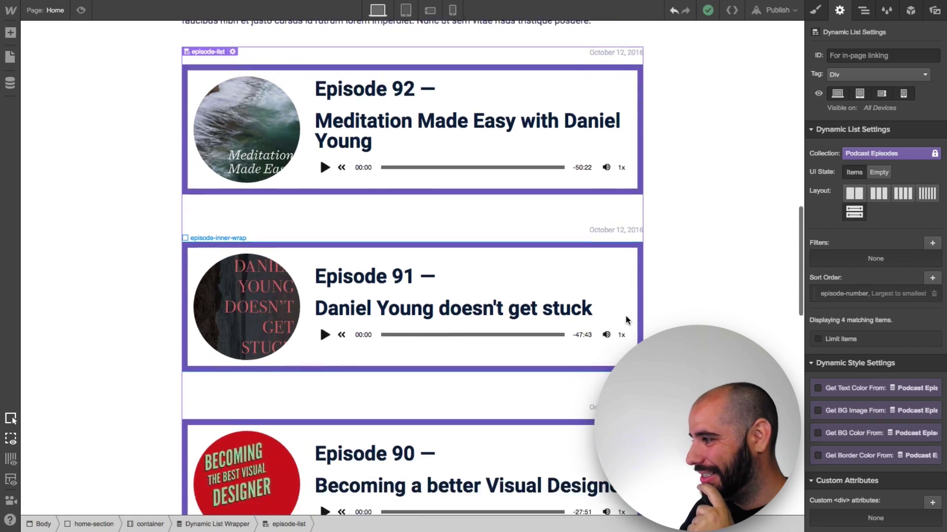
scroll(626, 321, down, 6)
scroll(626, 320, up, 4)
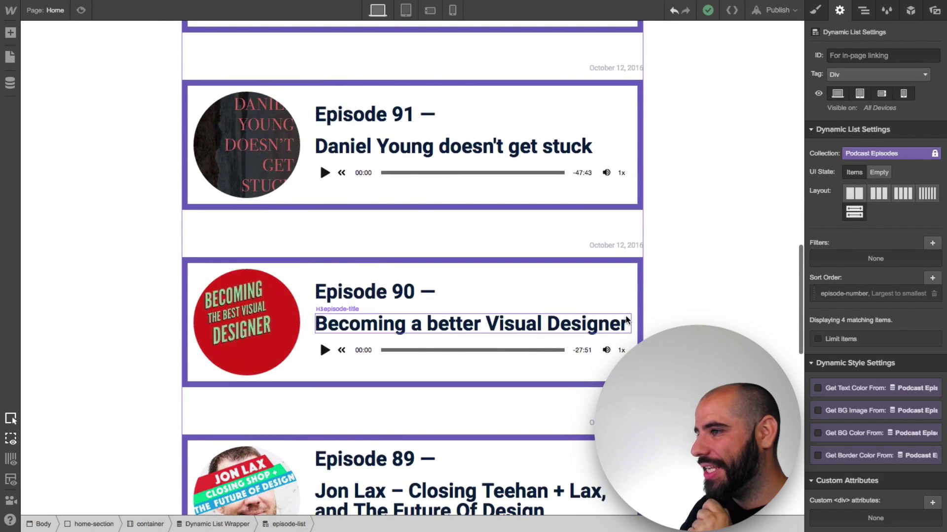
key(ctrl+Left)
key(ctrl+Right)
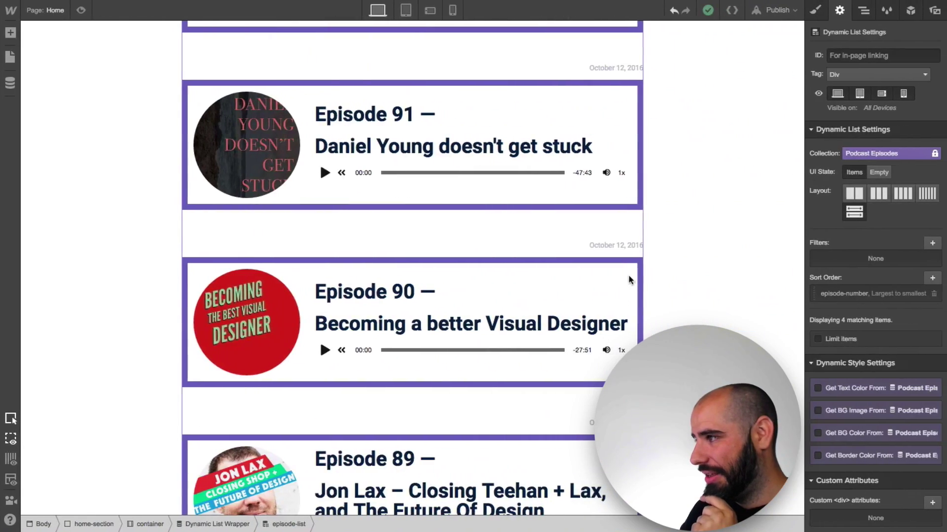
scroll(628, 274, up, 3)
scroll(620, 265, up, 3)
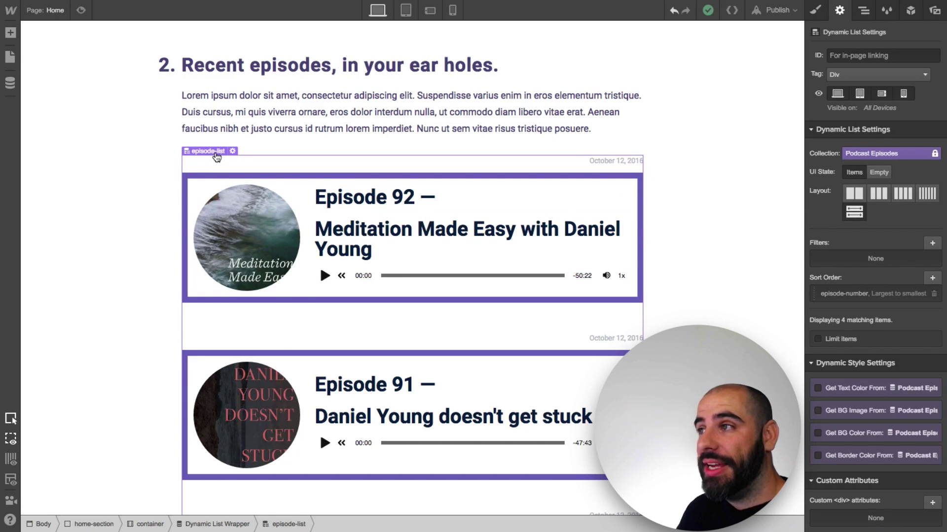
Step: Preview the exported HTML and highlight the episode-item class name in the markup
click(733, 10)
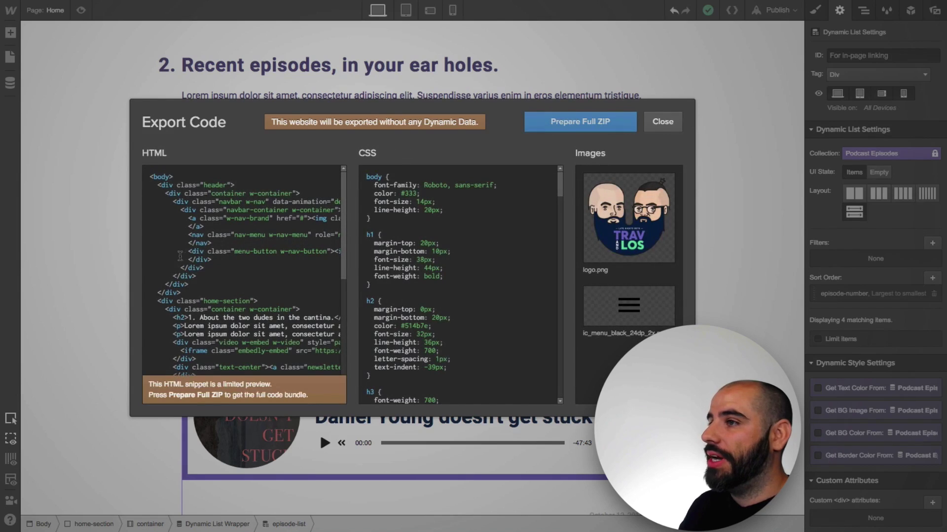
scroll(198, 250, down, 5)
scroll(198, 250, down, 8)
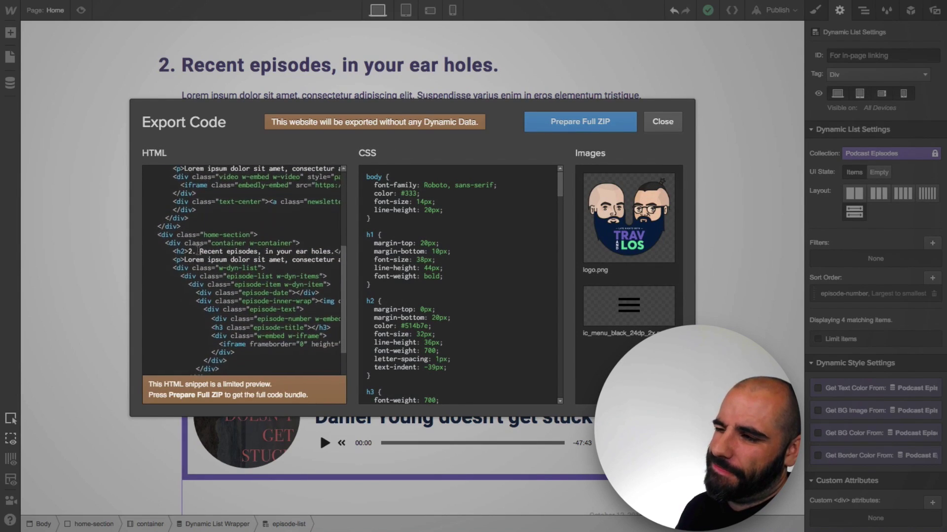
scroll(198, 251, up, 3)
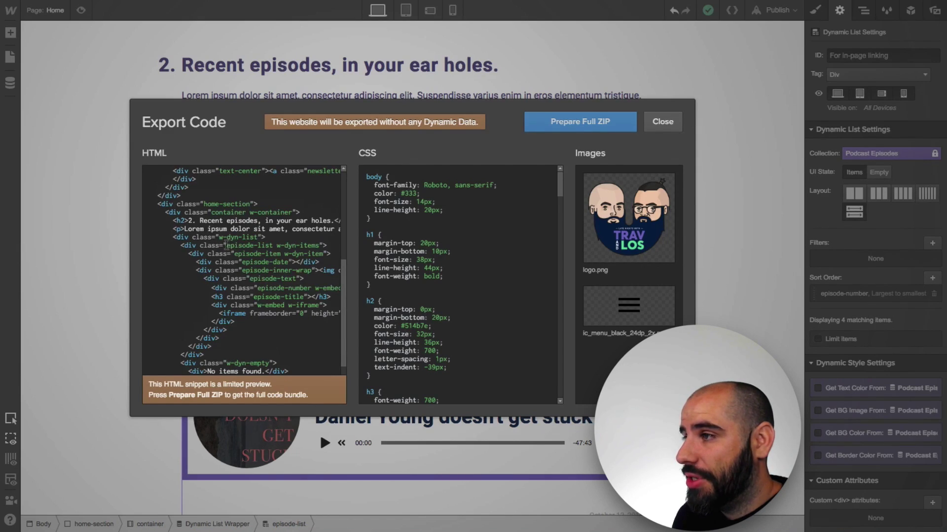
drag(226, 245, 279, 255)
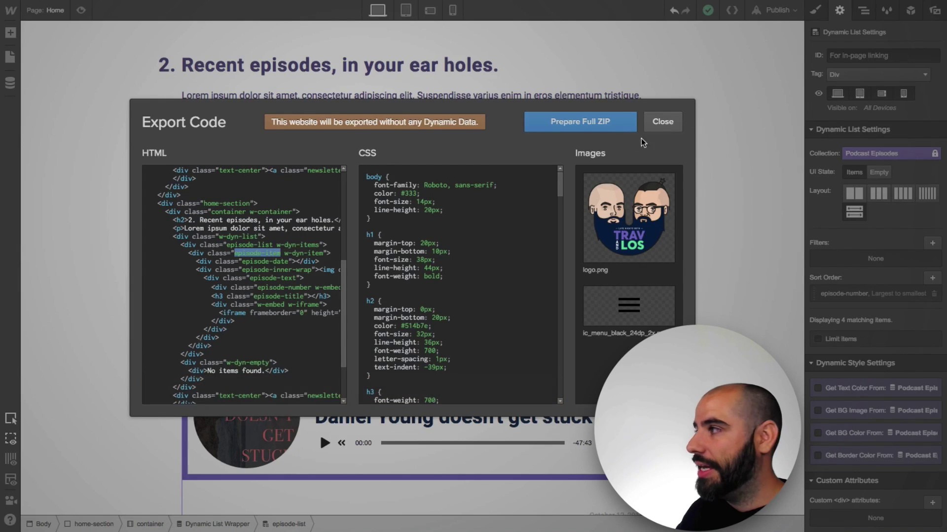
Step: Close the code preview and go to the site settings' Custom Code section
click(662, 121)
mouse_move(11, 11)
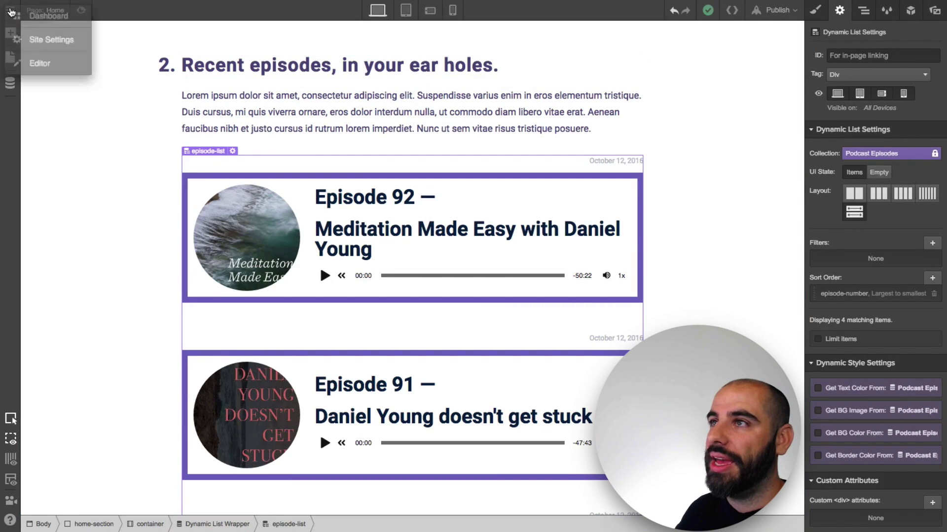
click(58, 43)
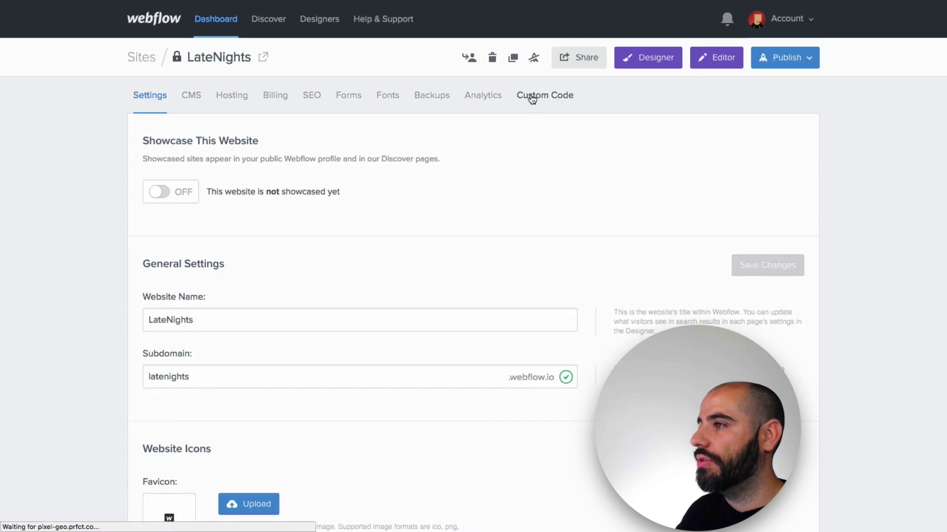
click(532, 97)
Step: Write a head-code style block targeting .episode-item:nth-child(even) with a border declaration
text(<st)
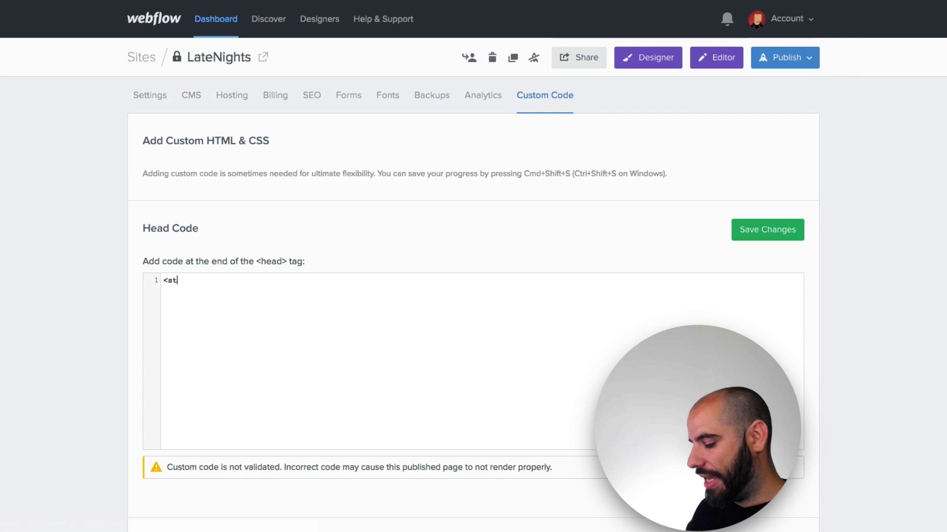
text(yle></style>)
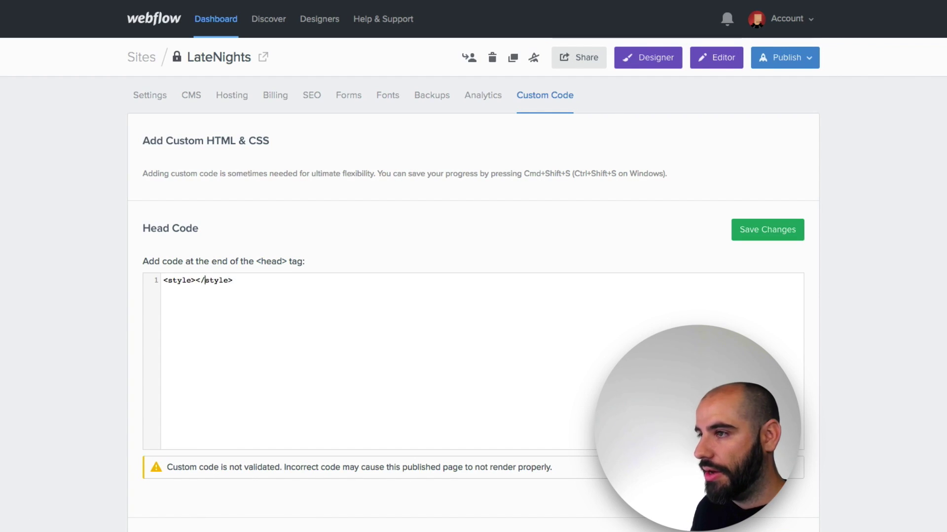
key(Return)
key(Return)
key(Return)
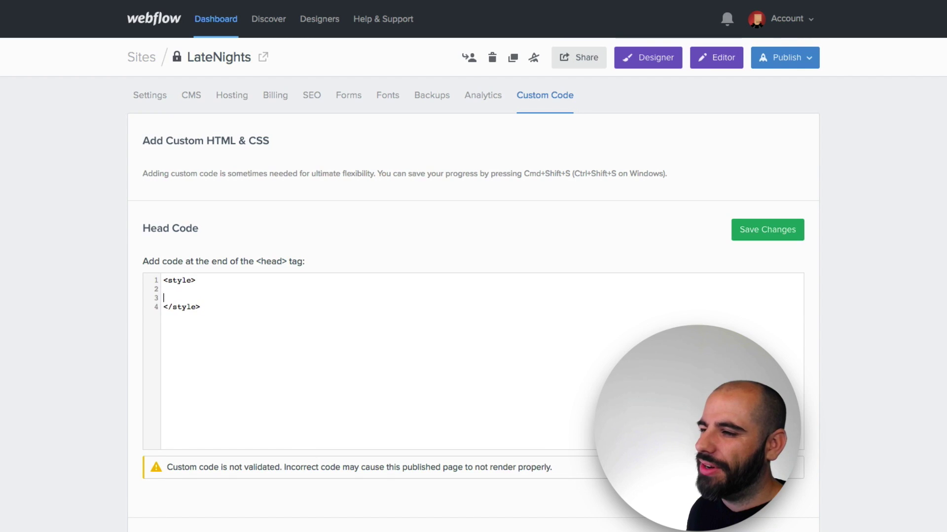
key(Return)
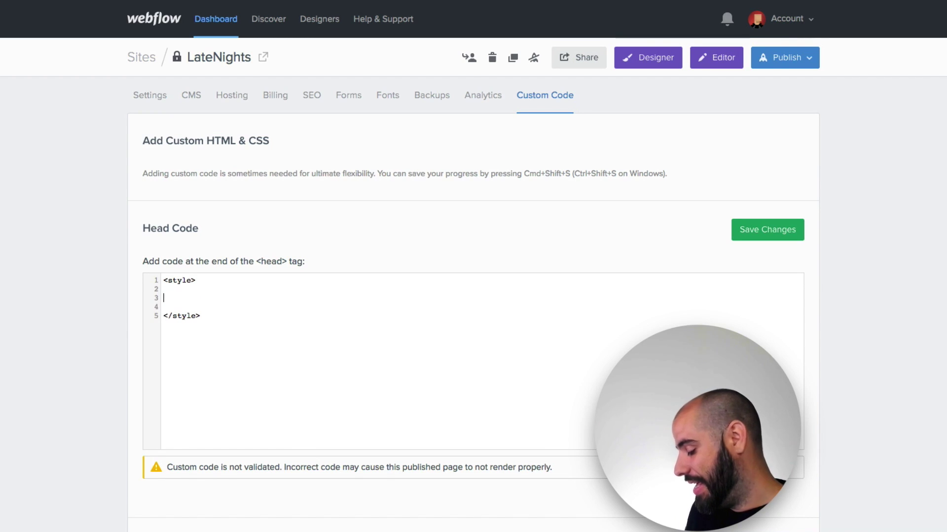
text(.episo)
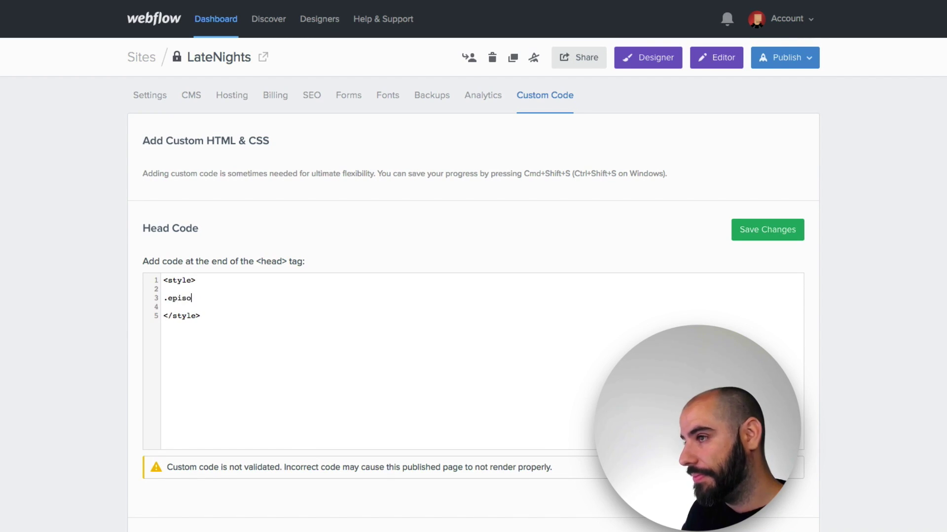
text(de-item)
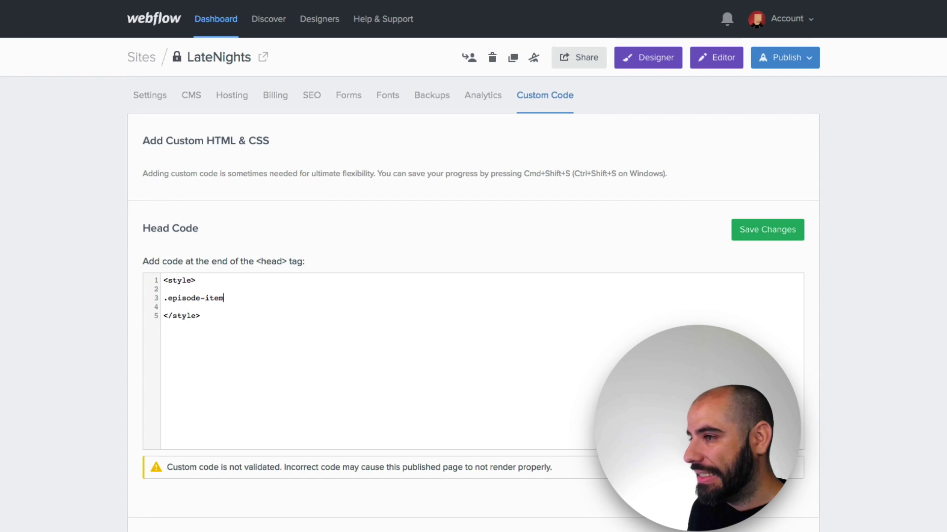
text(:)
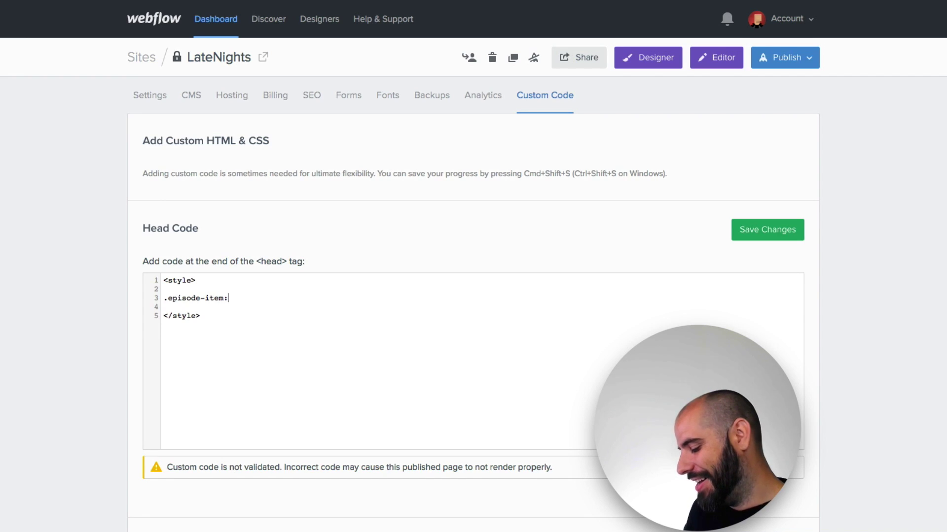
text(nth-chil)
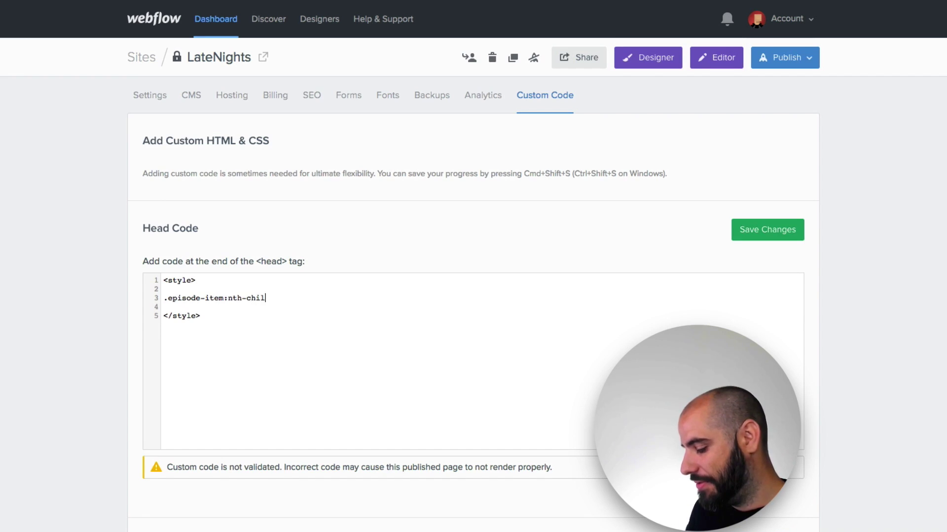
text(d(o)
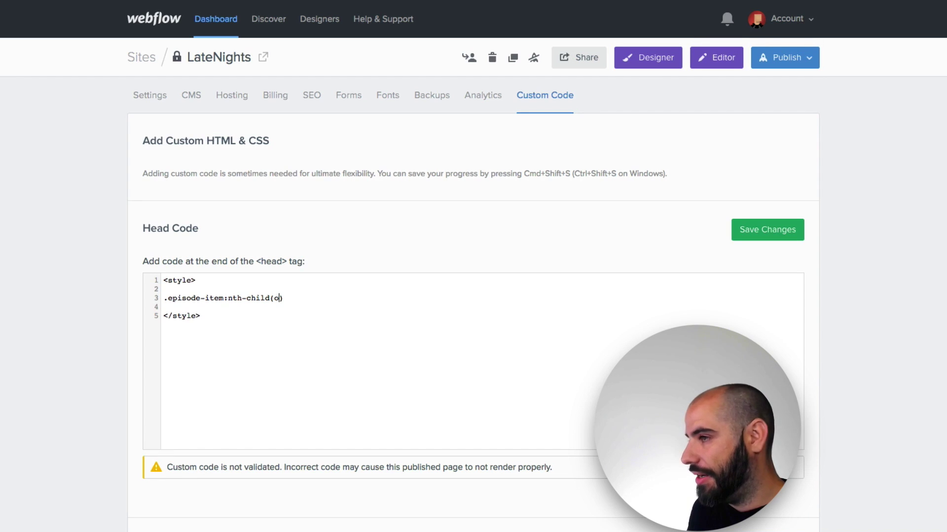
text(dd)
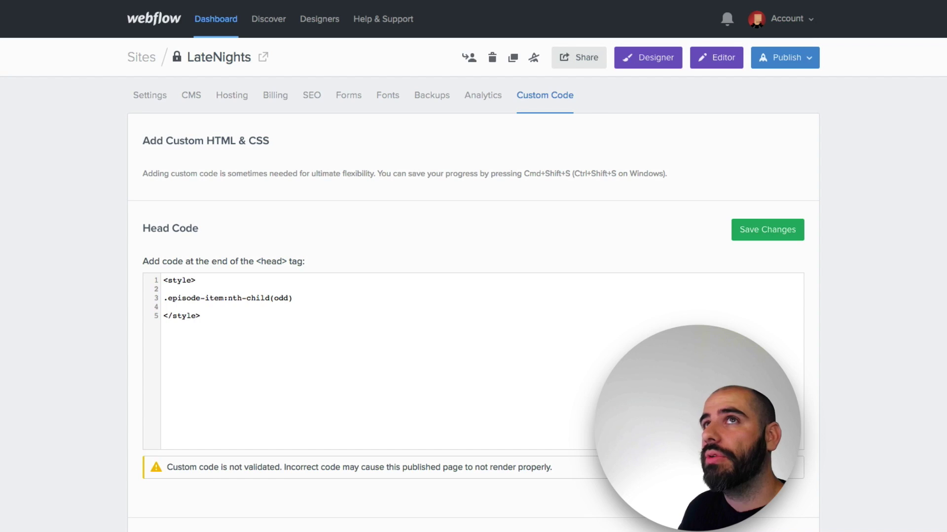
key(alt+shift+Left)
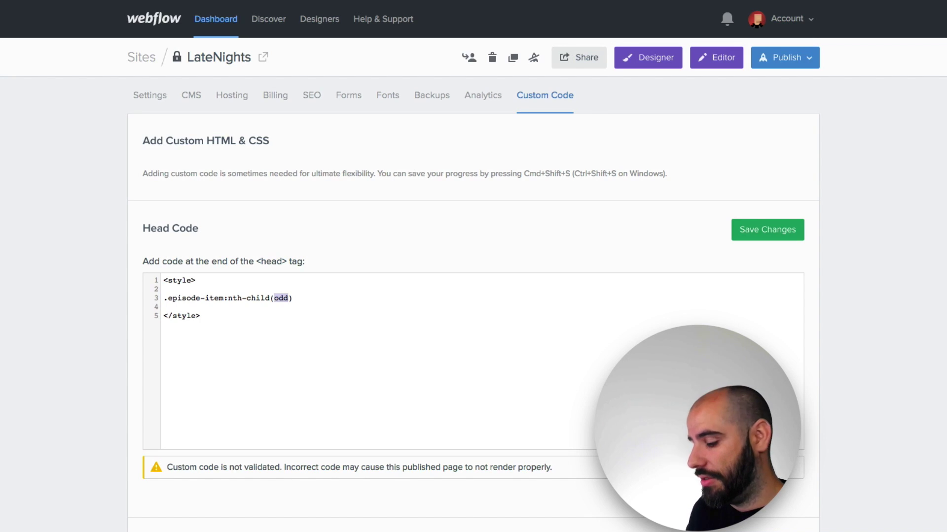
text(even) .episode-inner-wrap {)
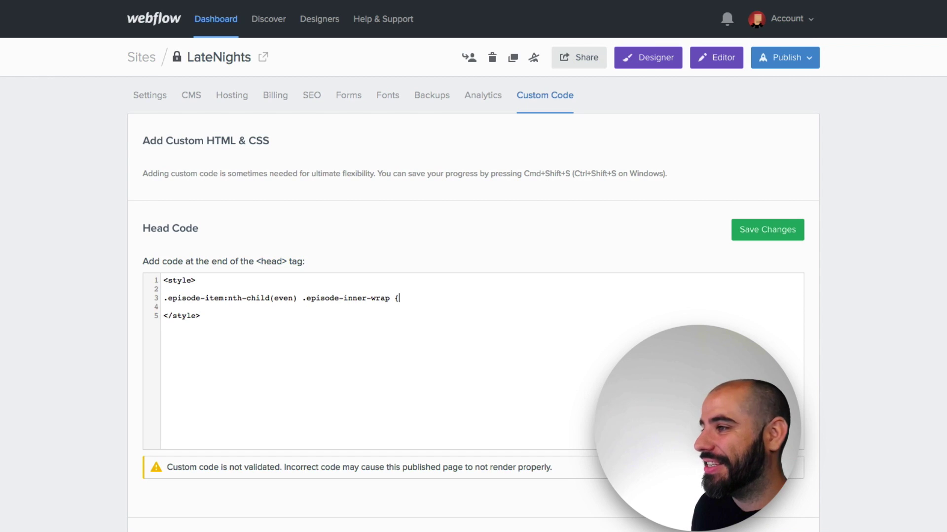
key(Return)
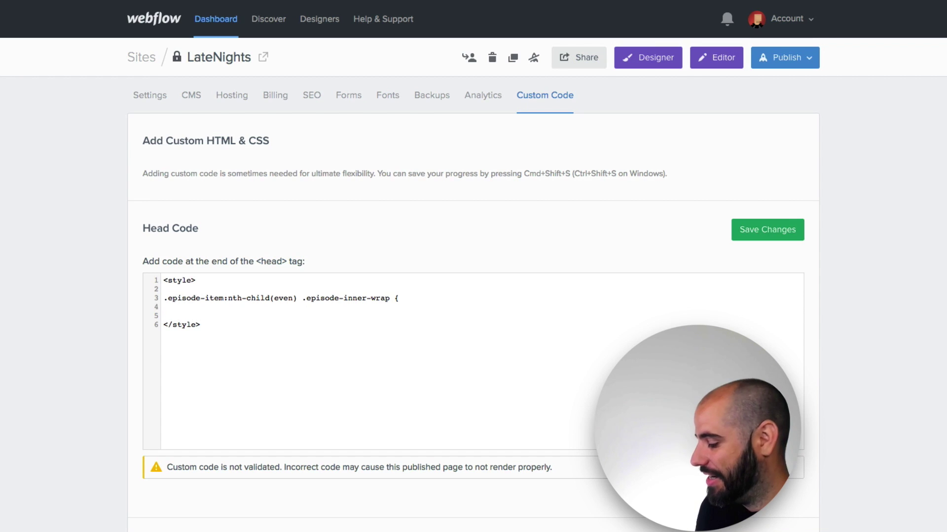
text(})
key(Left)
key(Return)
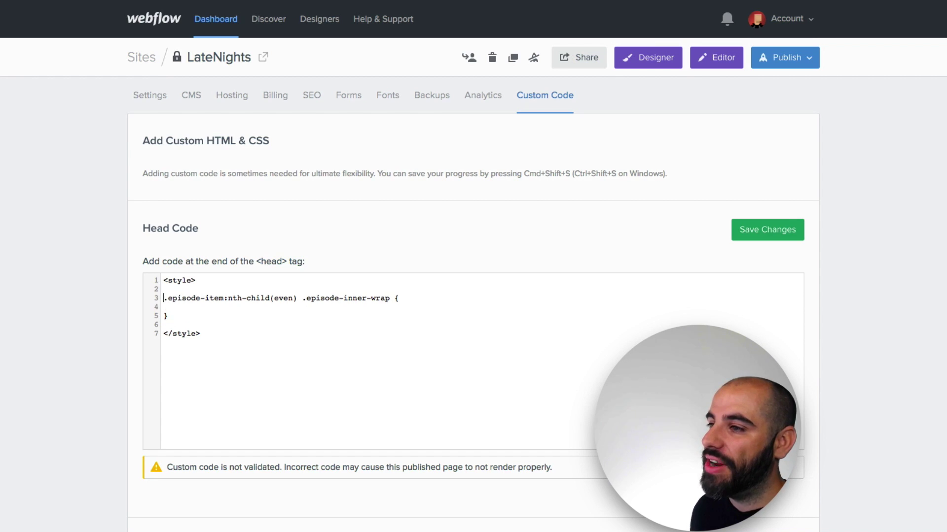
key(shift+alt+Right)
key(shift+alt+Right)
key(shift+alt+Right)
key(shift+alt+Right)
key(Right)
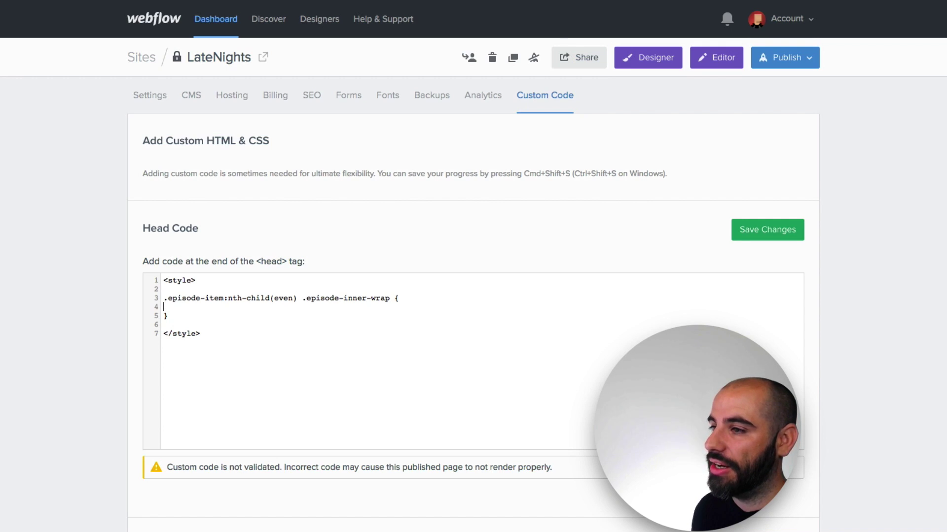
text(der-color: ;)
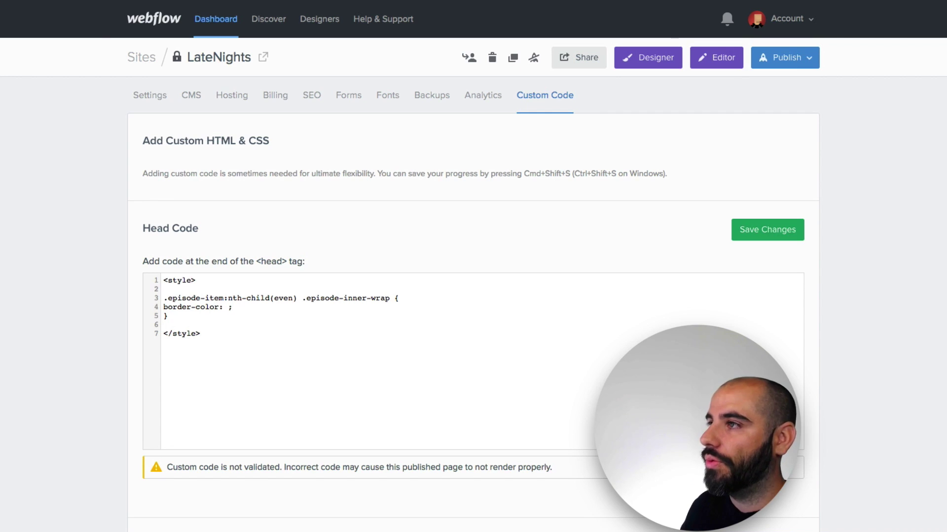
Step: Sample the green card border colour 69dca3 in the Photoshop mockup and copy it
key(super+Tab)
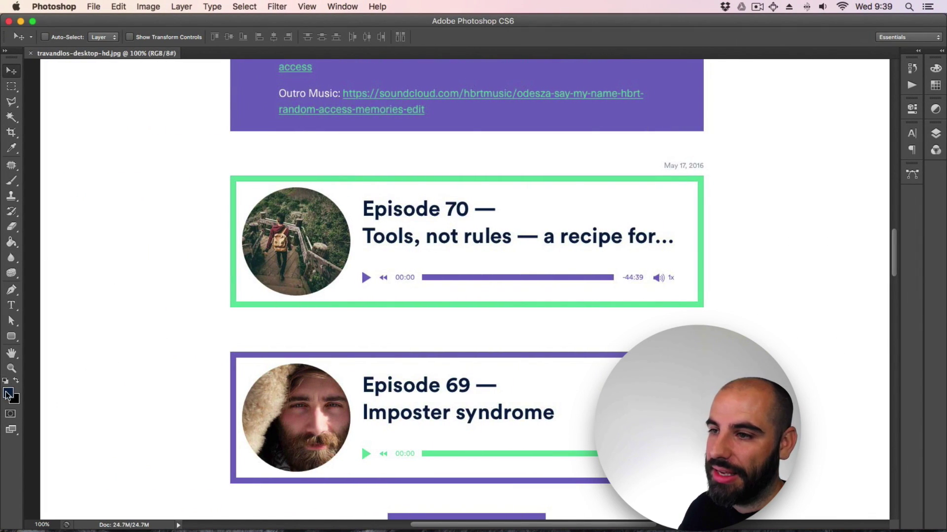
click(8, 395)
click(240, 305)
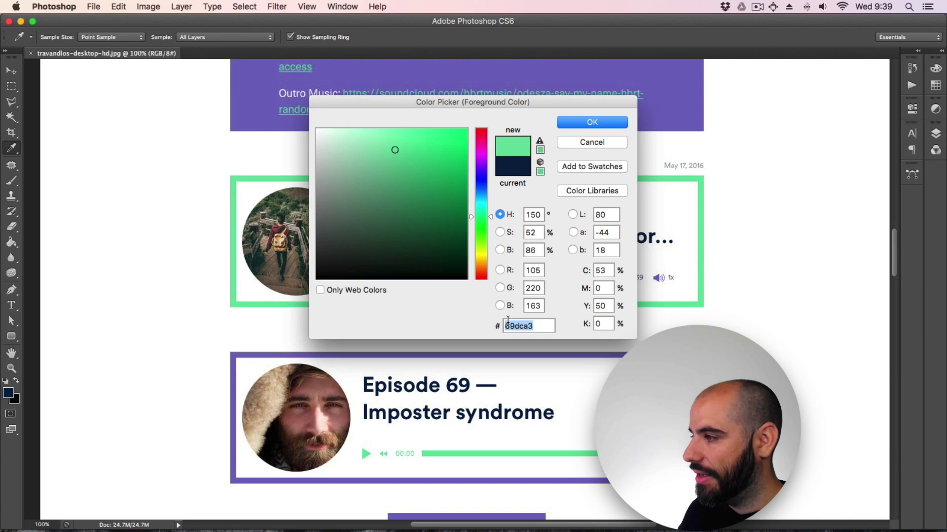
key(Return)
Step: Set the even cards' border-color to #69dca3 and save the head code
key(super+Tab)
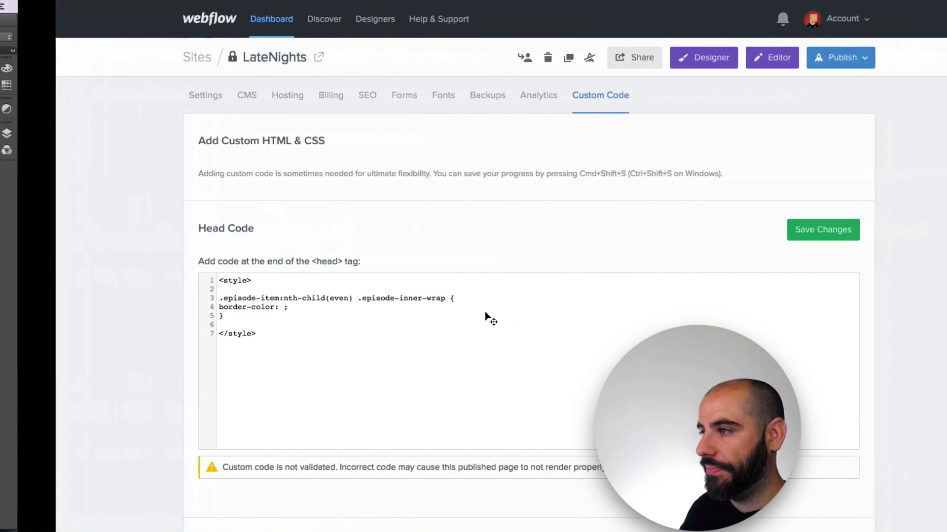
text(69dca3)
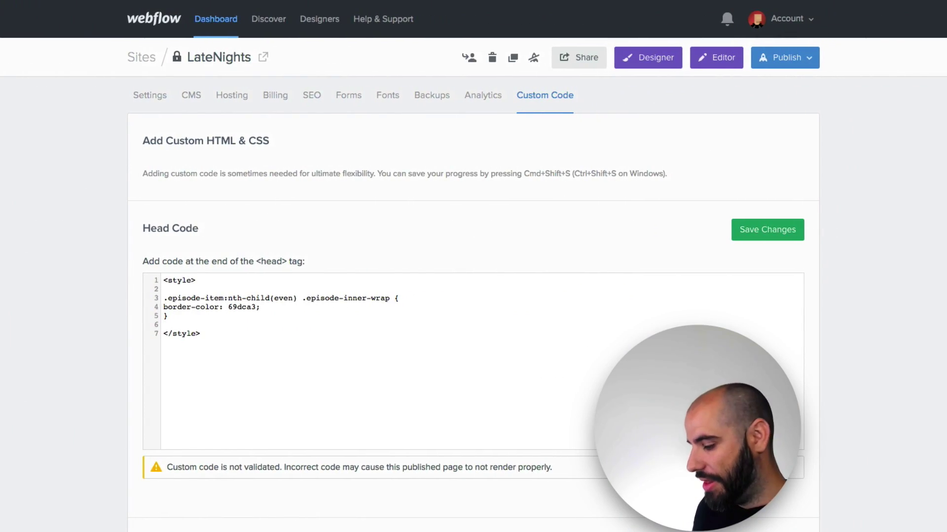
text(#)
click(774, 232)
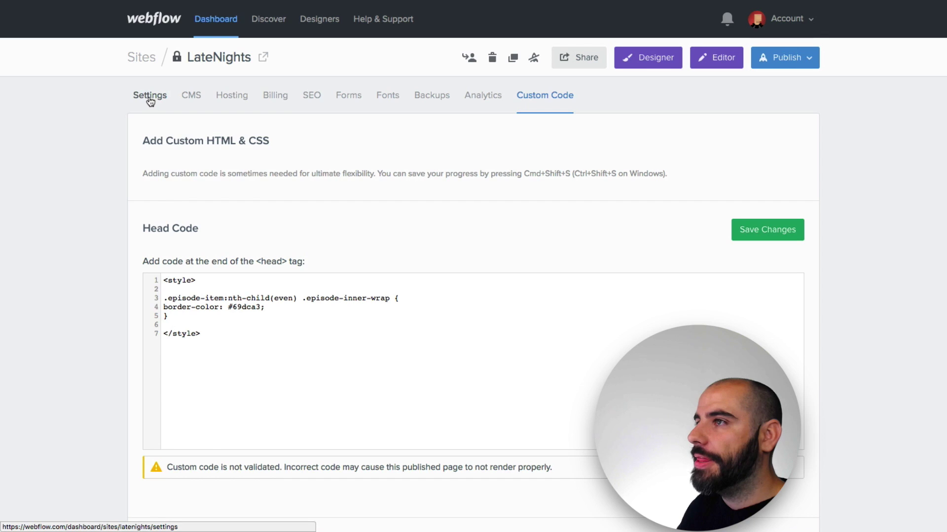
click(666, 58)
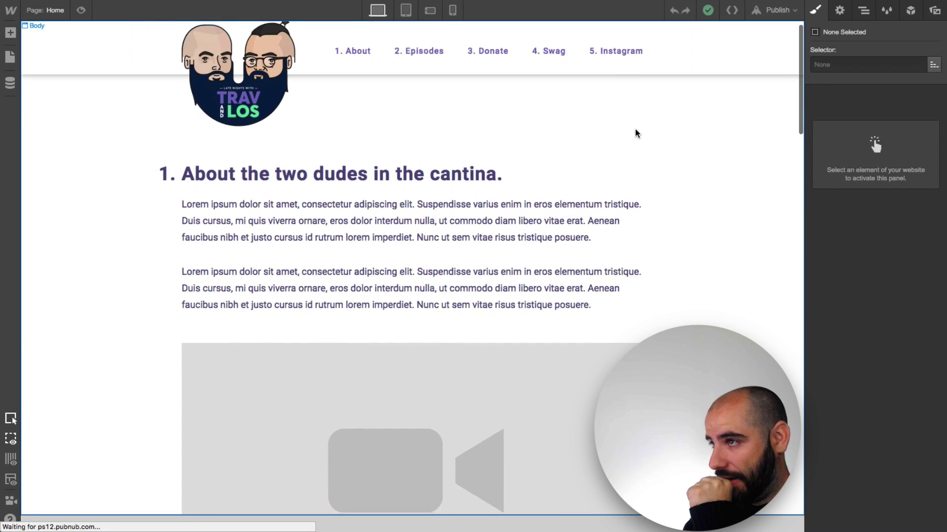
Step: Preview the Home page as visitors see it, then return to editing
scroll(635, 130, down, 10)
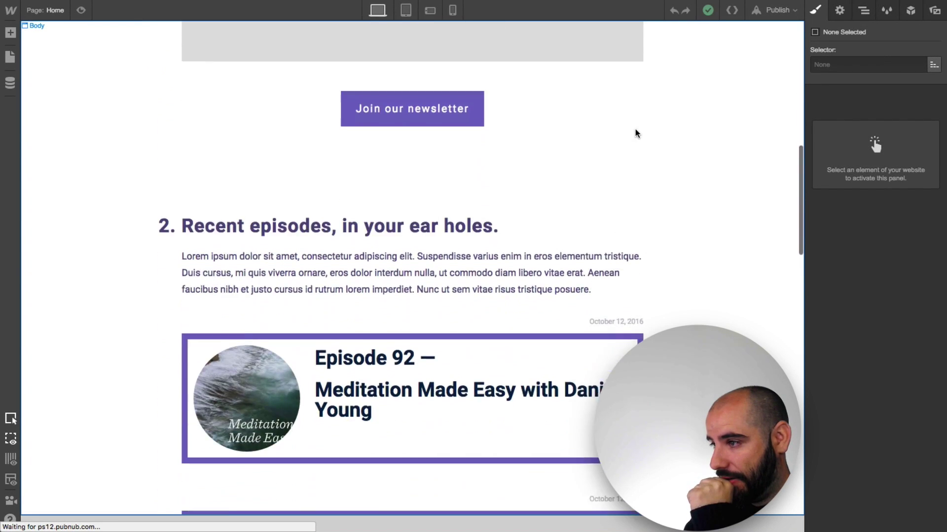
scroll(635, 130, down, 6)
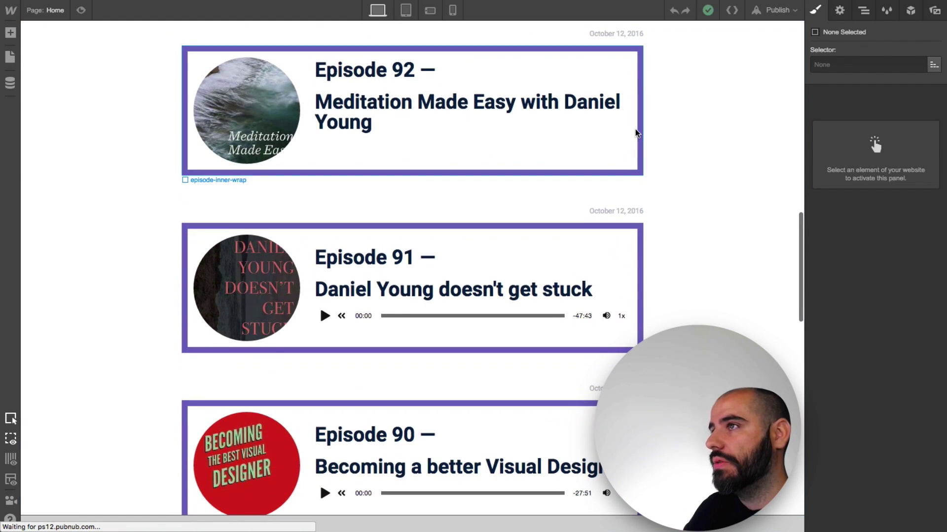
click(82, 10)
scroll(180, 118, down, 5)
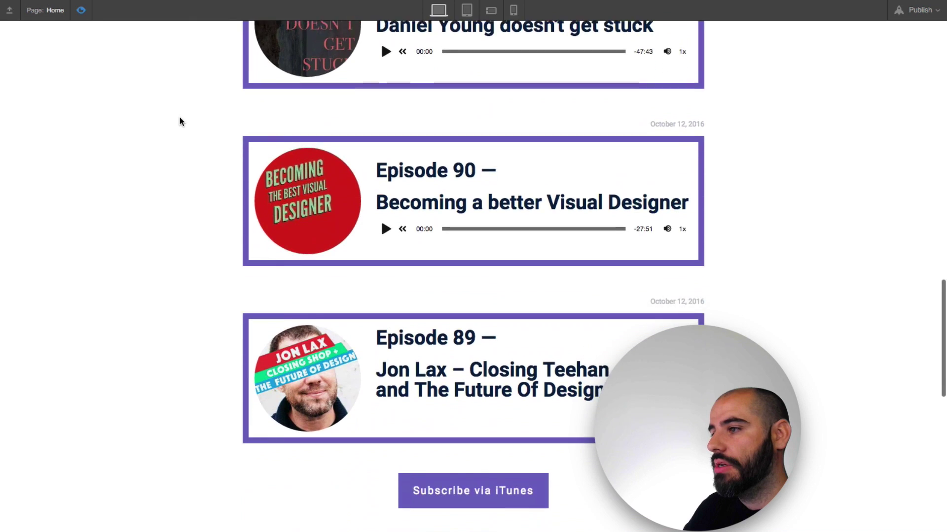
scroll(179, 118, up, 6)
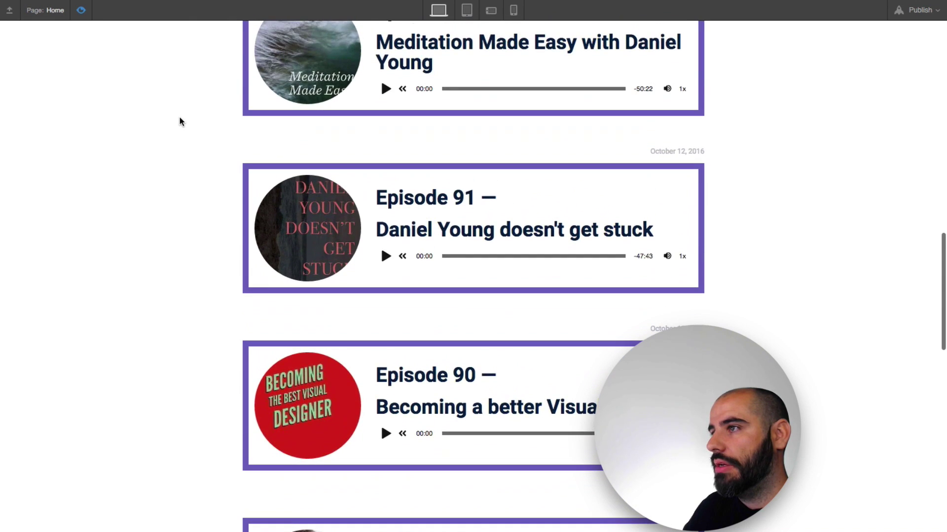
click(80, 11)
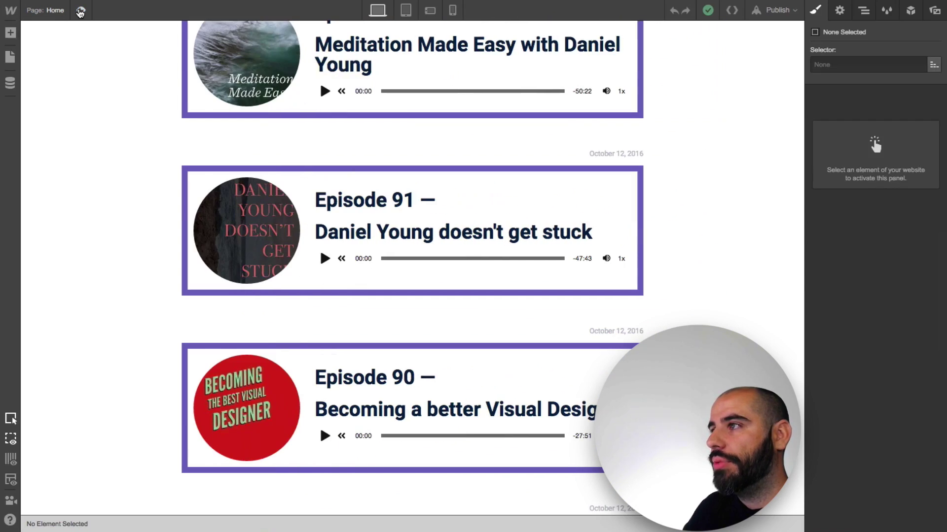
click(81, 11)
click(80, 11)
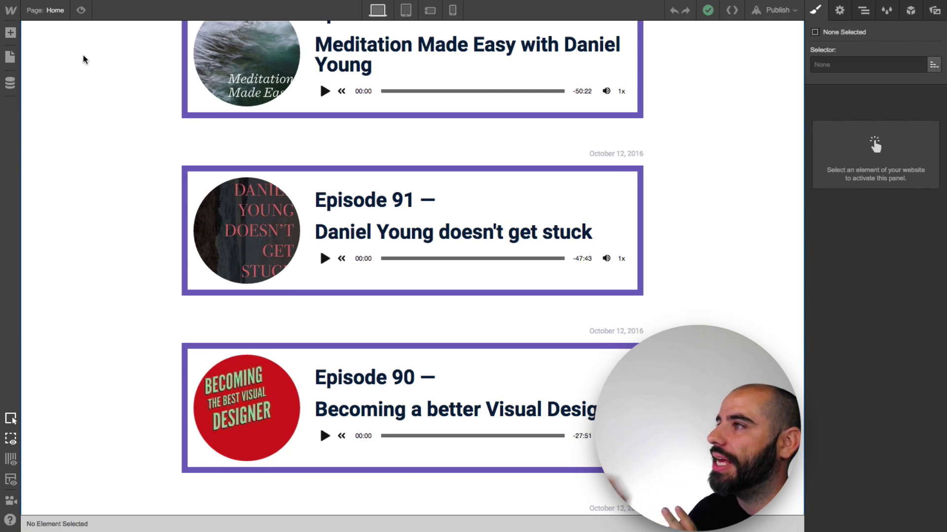
Step: Inspect the exported HTML in the code export view, then close it
mouse_move(697, 4)
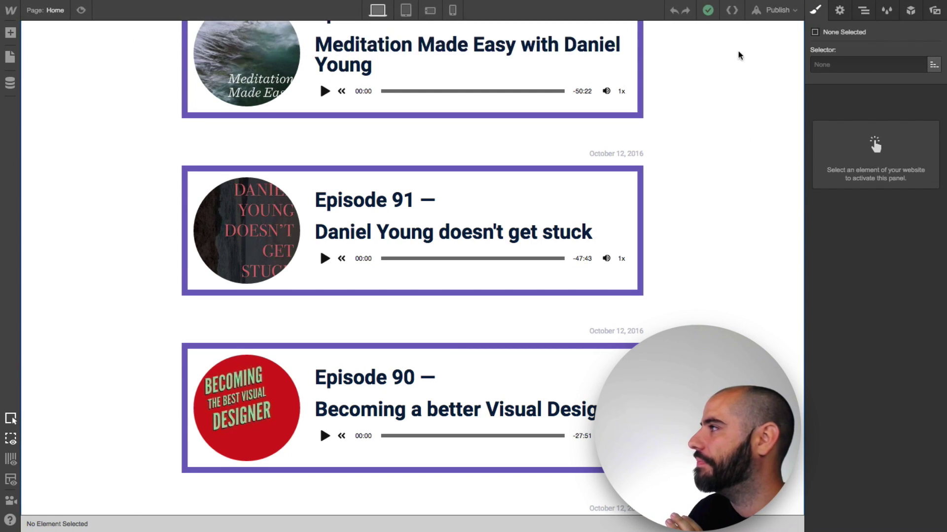
click(731, 11)
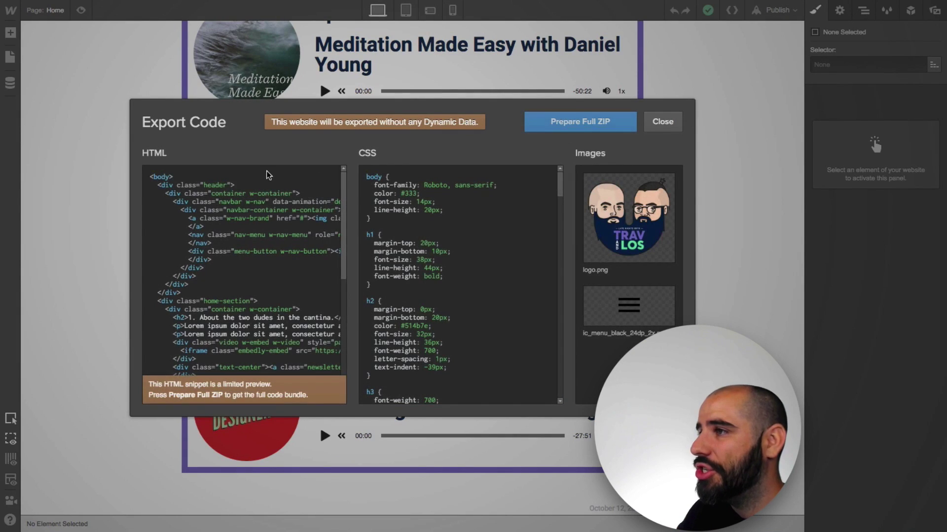
drag(151, 177, 240, 254)
click(250, 262)
click(662, 121)
scroll(688, 160, up, 5)
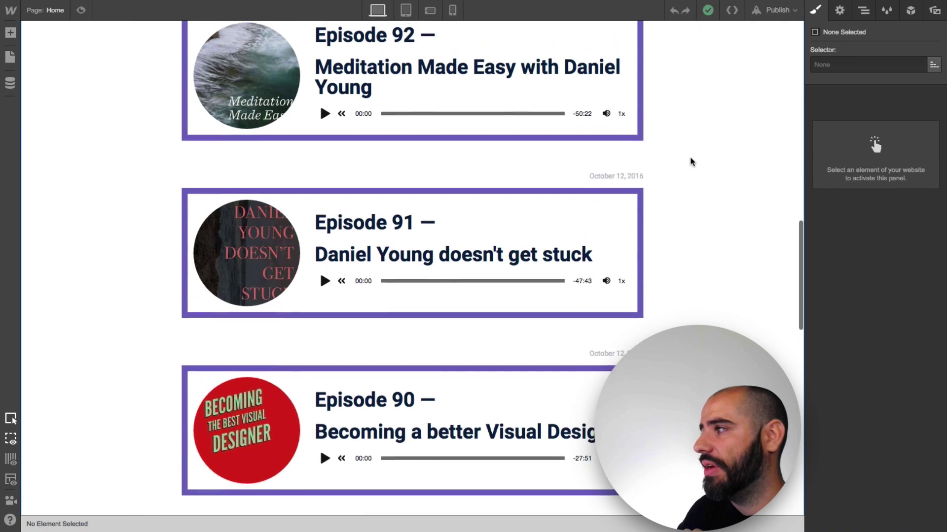
scroll(690, 157, down, 1)
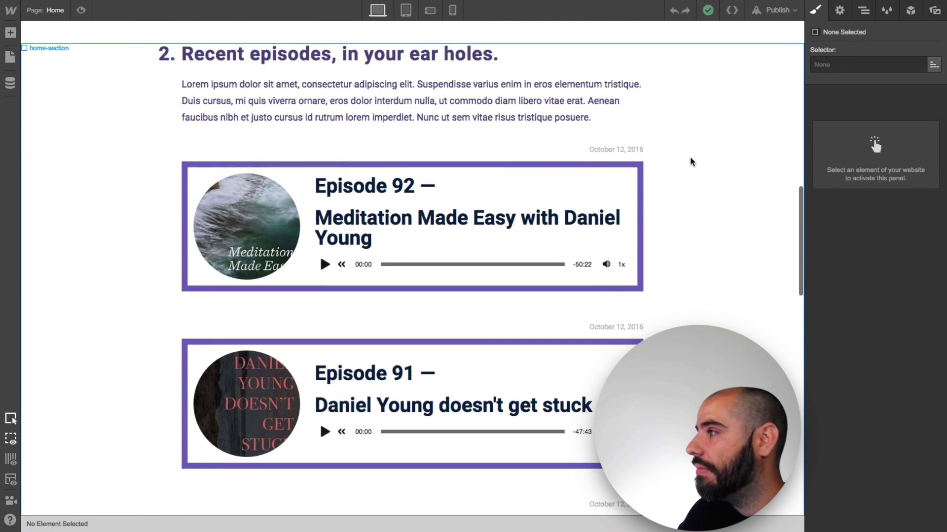
Step: Publish the site to latenights.webflow.io and open the live site
click(770, 12)
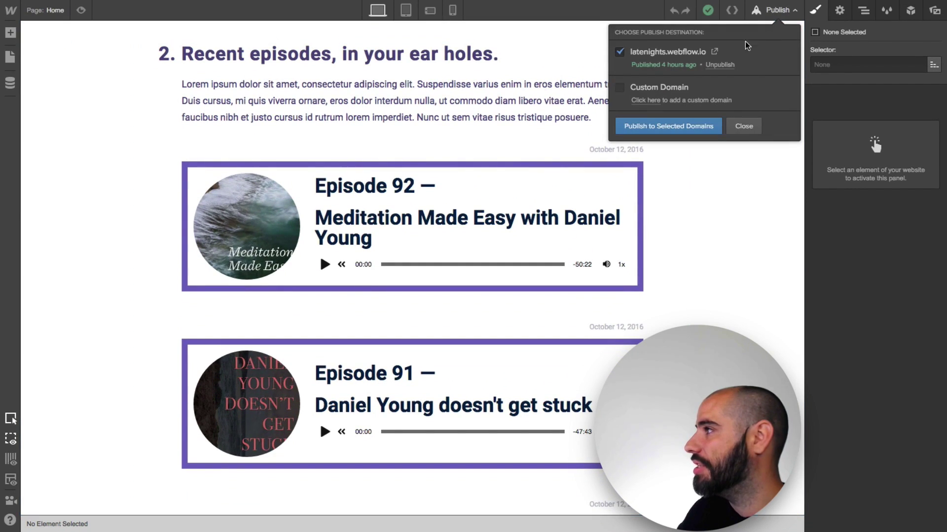
click(663, 127)
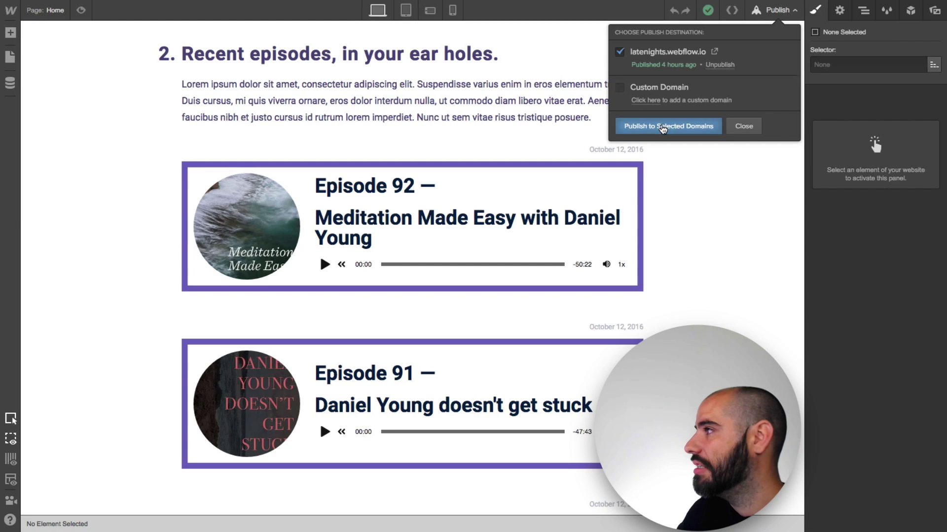
click(716, 52)
Step: Check the live episode cards' alternating purple and green borders, then close the live tab
mouse_move(342, 4)
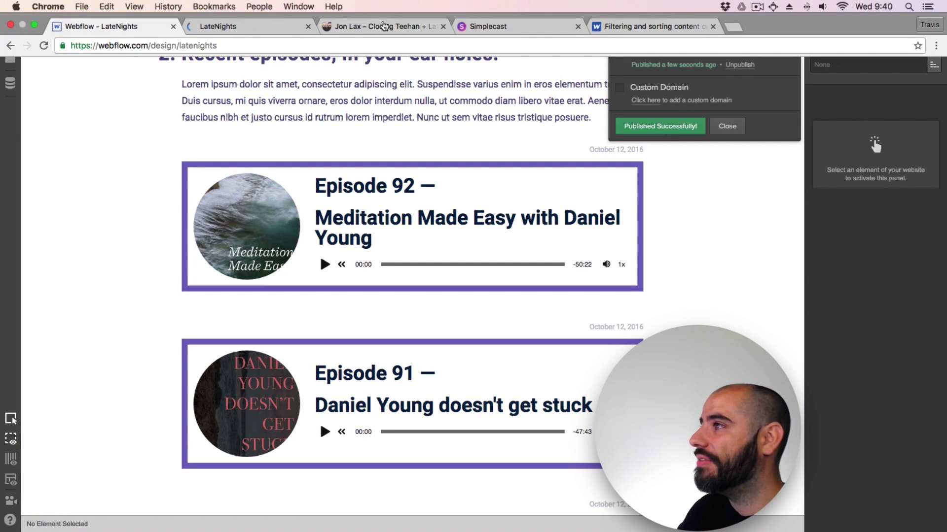
click(262, 27)
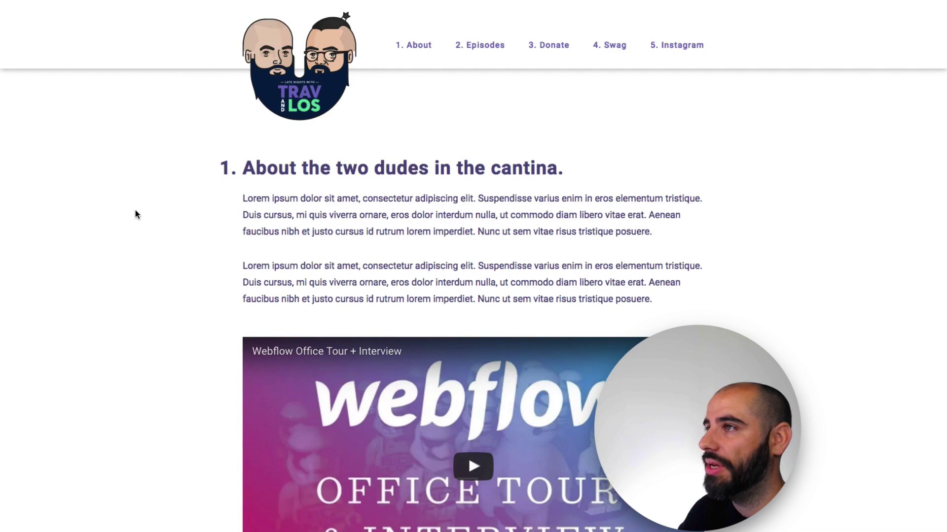
scroll(136, 214, down, 7)
scroll(135, 213, down, 8)
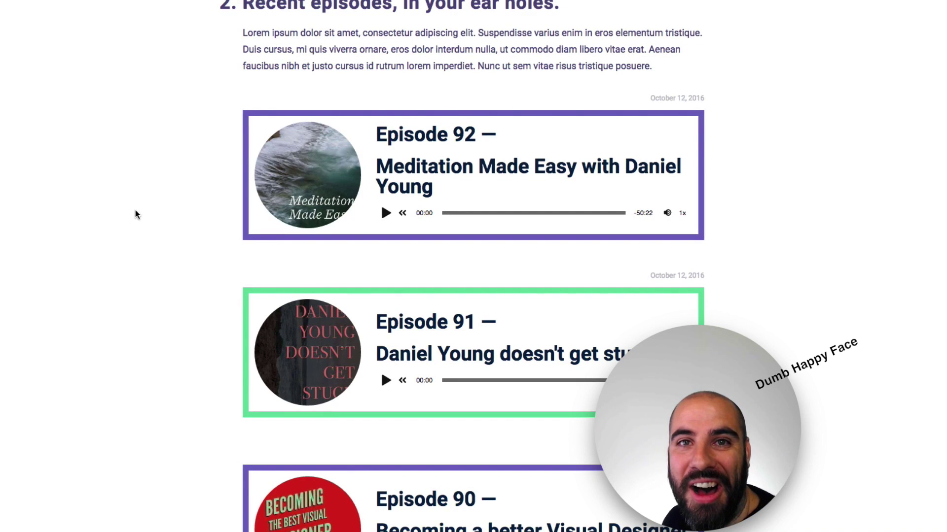
scroll(135, 214, up, 3)
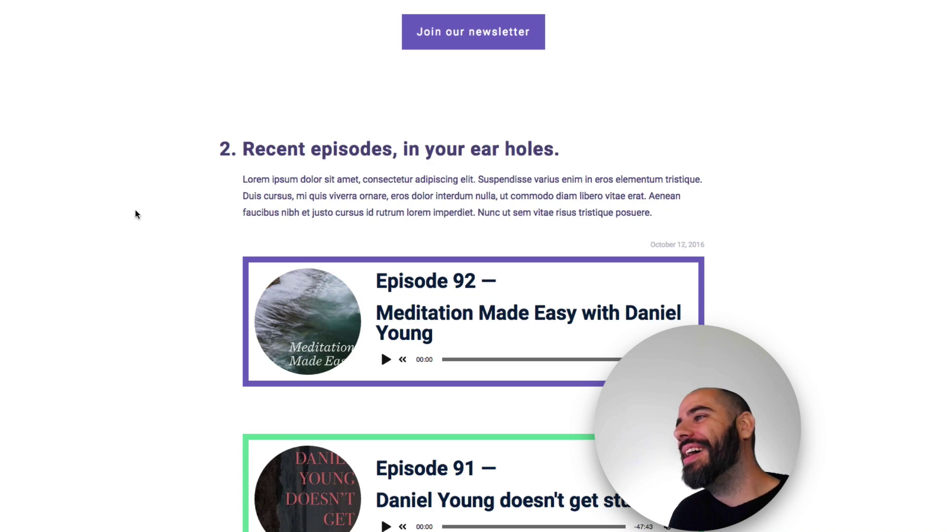
scroll(136, 214, down, 4)
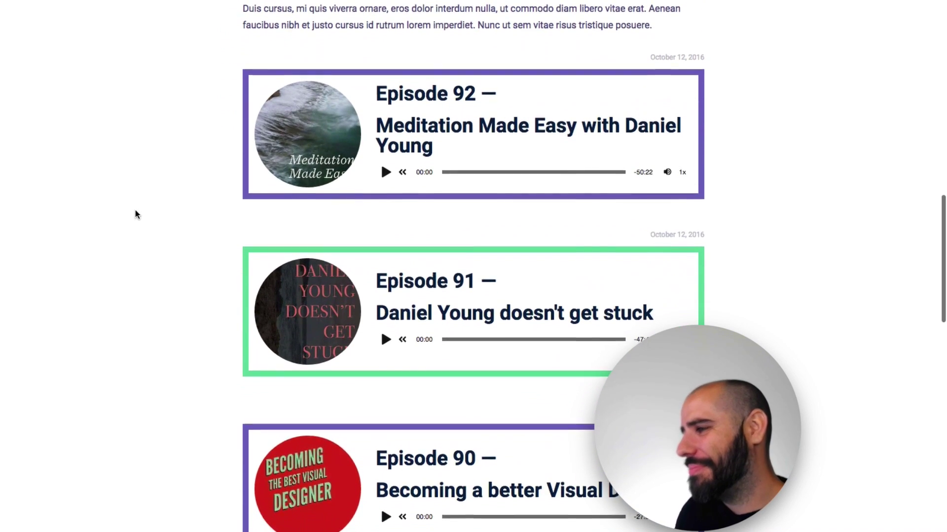
scroll(137, 213, up, 1)
scroll(137, 215, down, 5)
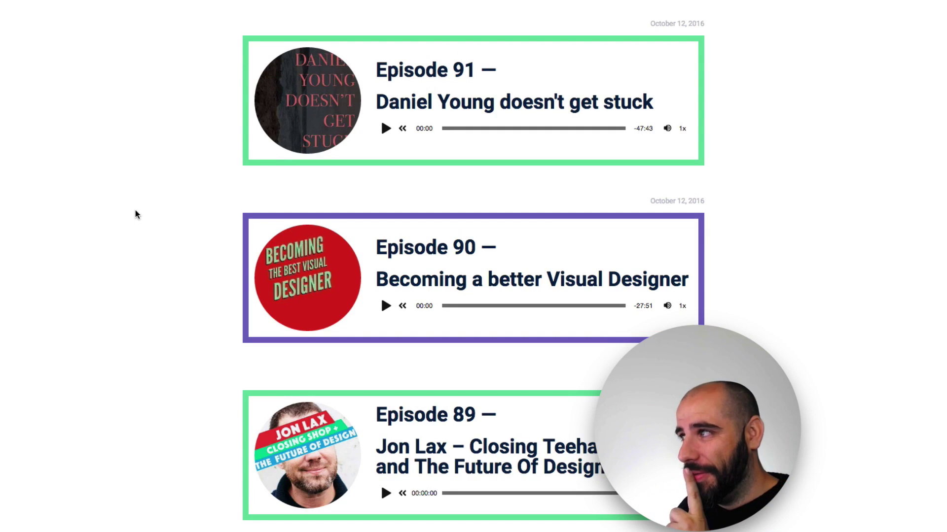
scroll(137, 214, up, 5)
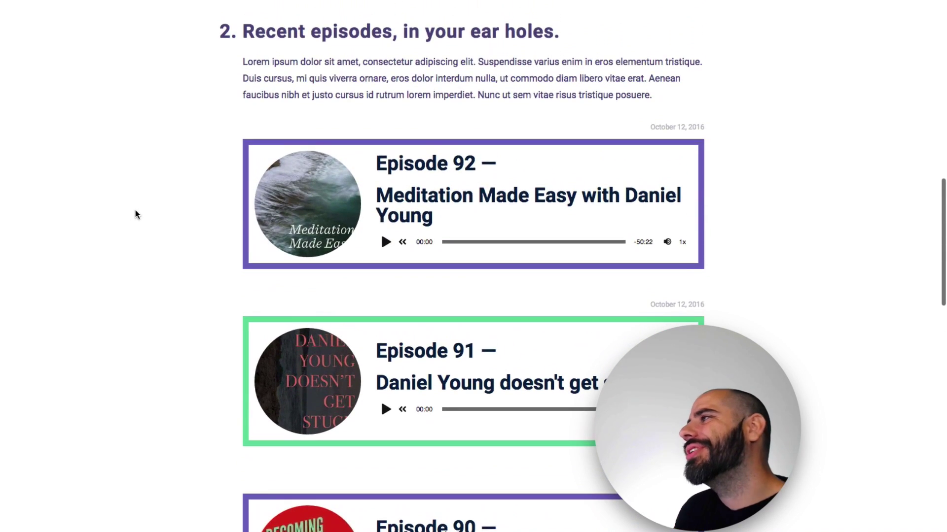
scroll(137, 214, up, 2)
mouse_move(264, 5)
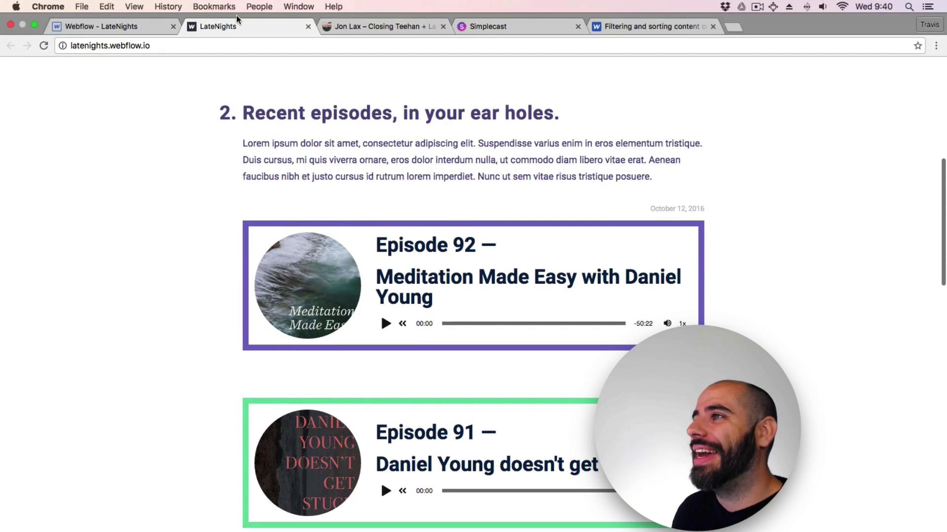
click(308, 26)
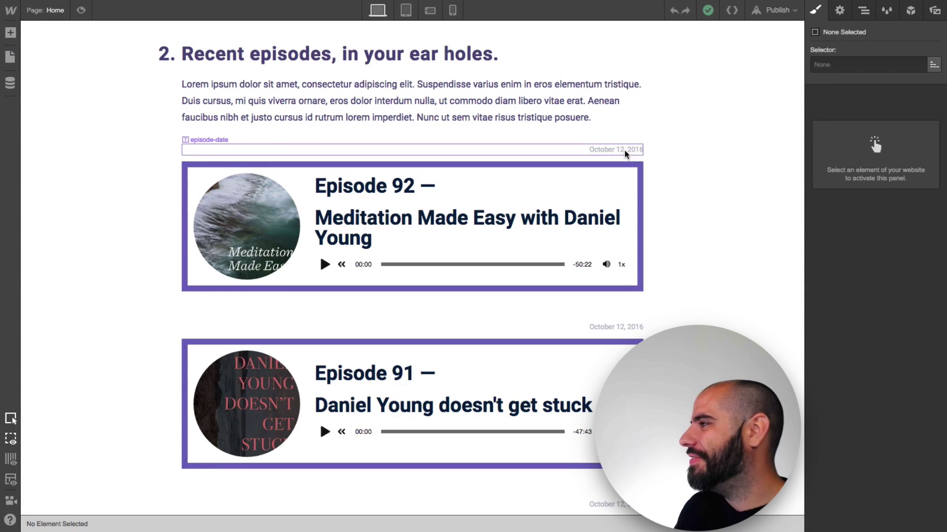
Step: Give the episode date a 5 px bottom margin, then select home-section and its container
click(624, 150)
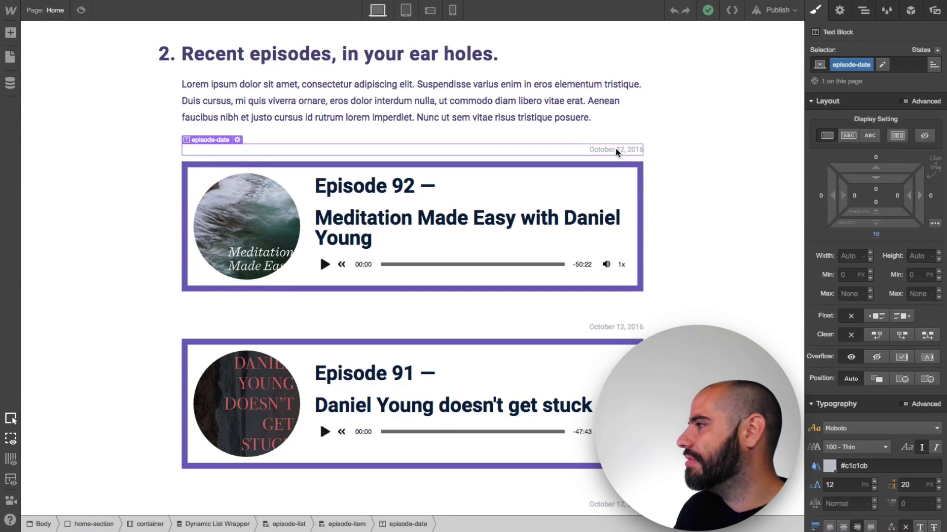
click(877, 235)
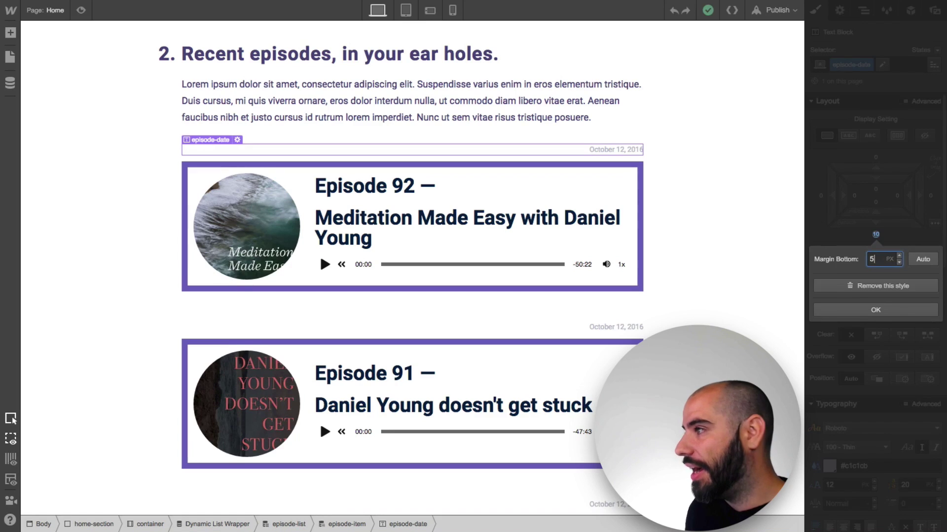
key(Return)
click(739, 207)
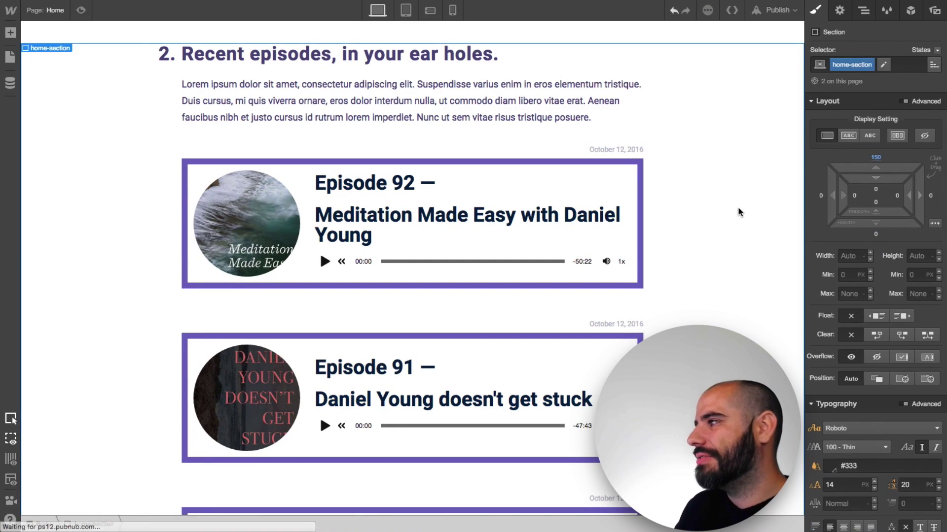
click(154, 103)
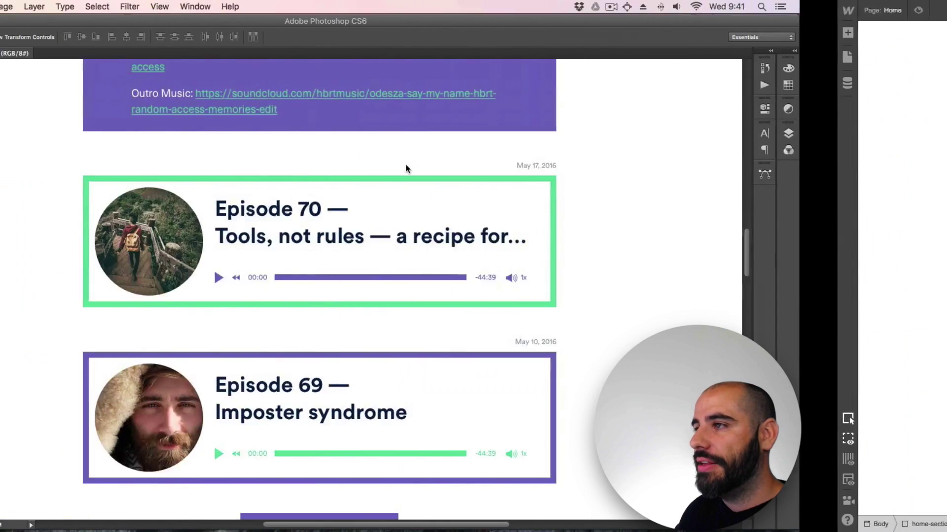
Step: Scroll back up to the Recent episodes list showing Episodes 92 and 91
scroll(380, 211, up, 10)
scroll(374, 211, up, 1)
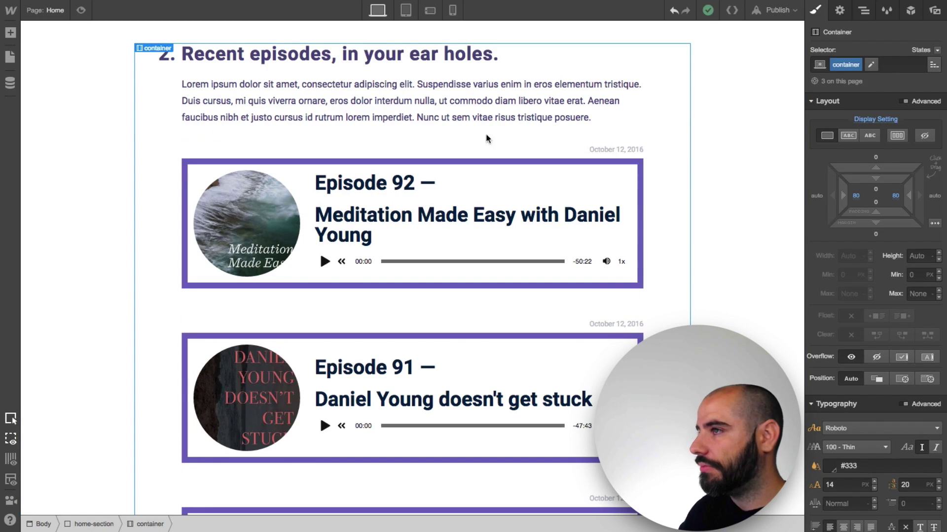
Step: Drop a Dynamic List above the episode cards and bind it to the Podcast Episodes collection
click(200, 163)
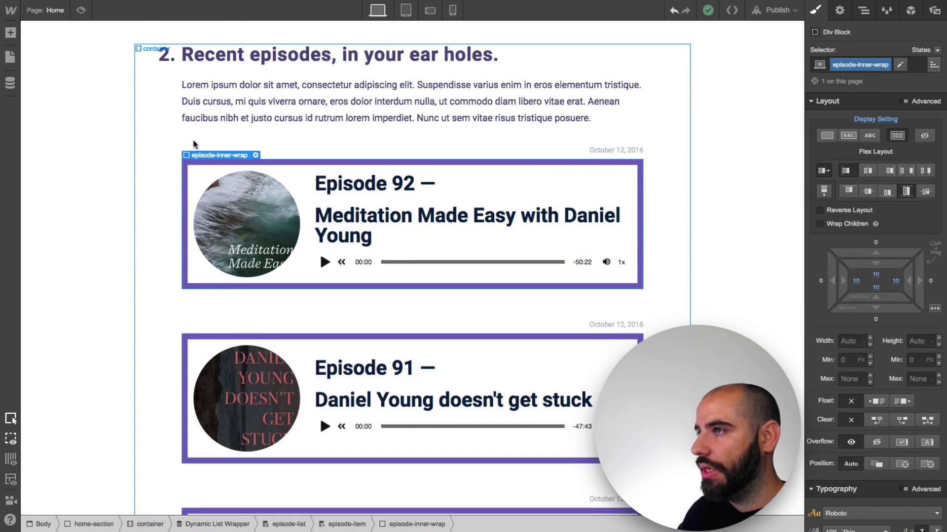
click(9, 84)
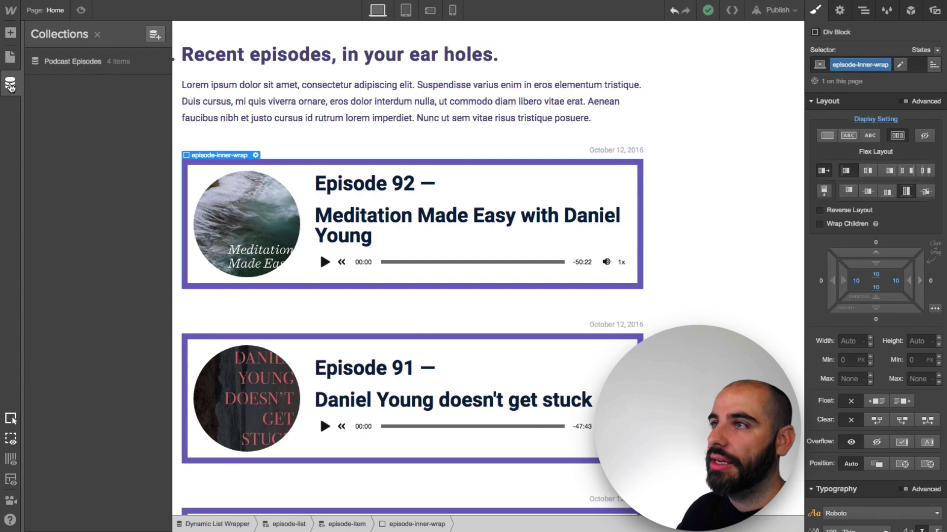
click(10, 85)
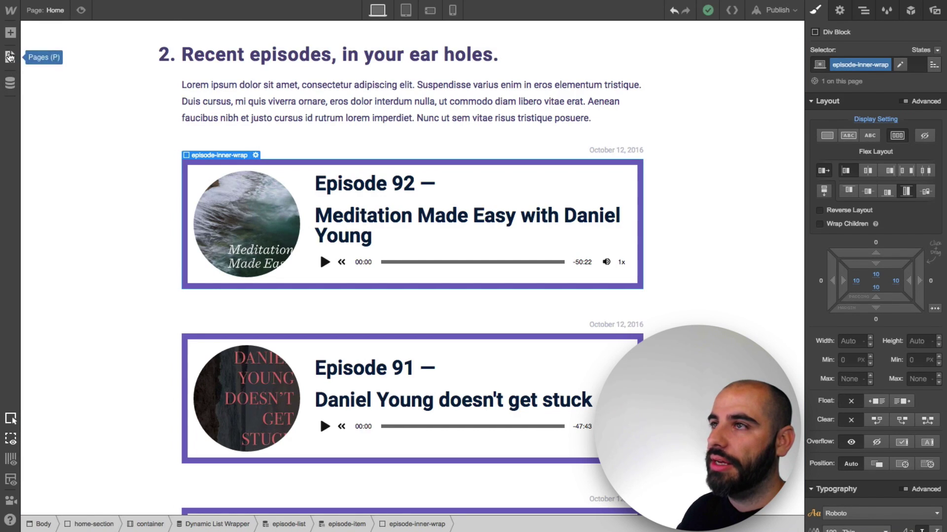
click(10, 33)
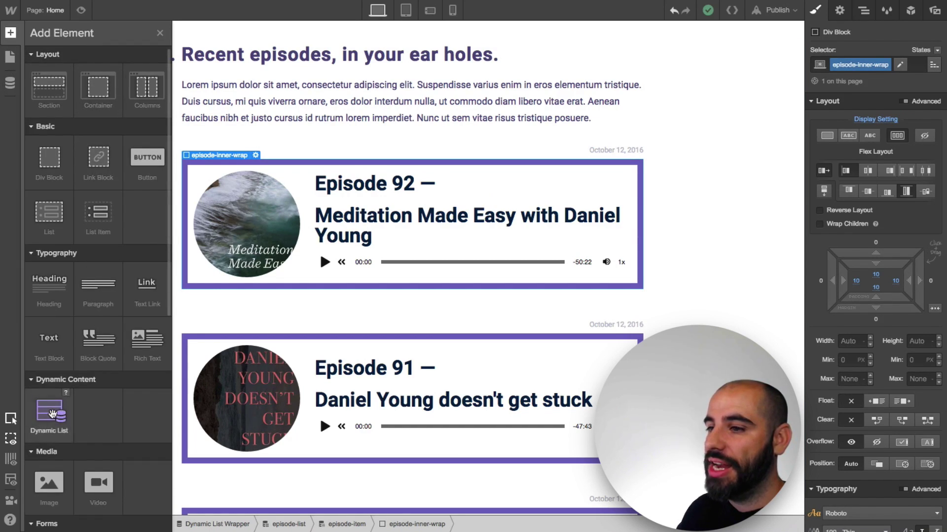
drag(49, 411, 301, 132)
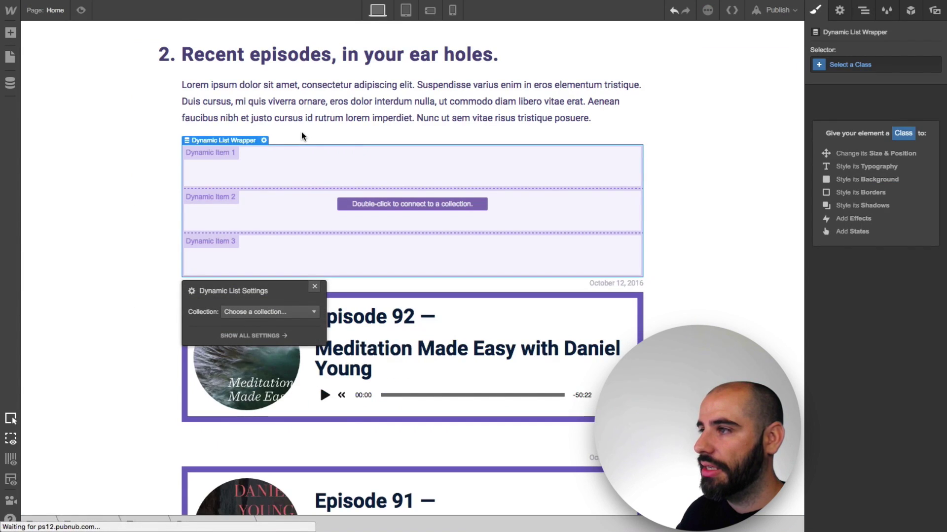
click(250, 312)
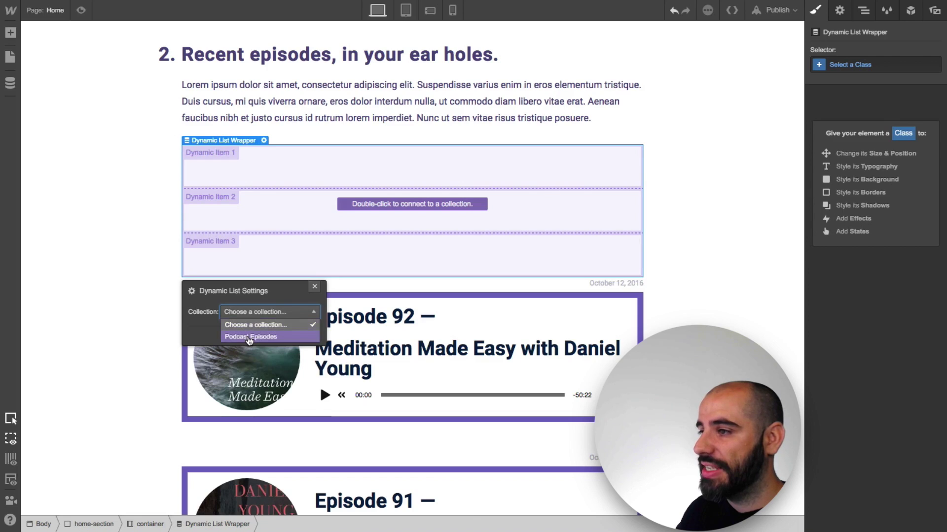
click(250, 332)
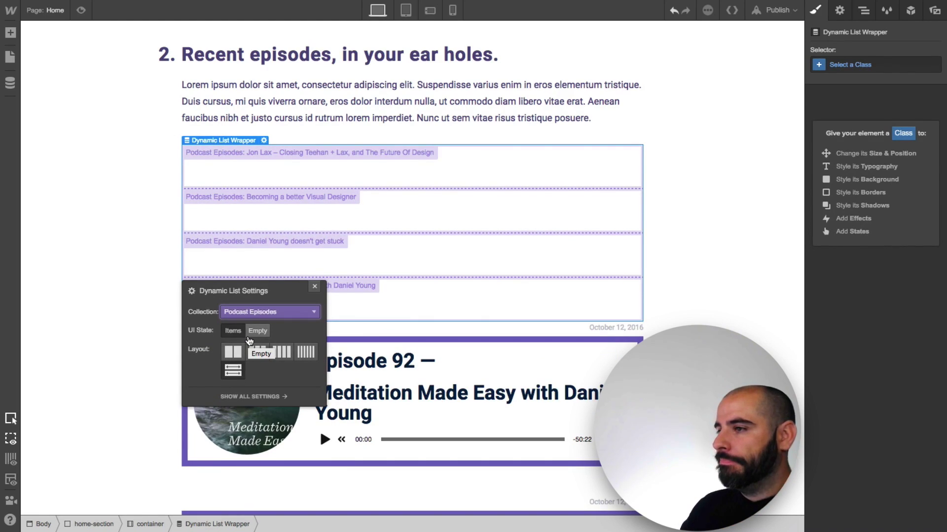
click(315, 286)
Step: Delete the new Dynamic List and duplicate the existing Dynamic List Wrapper in the Navigator
mouse_move(242, 142)
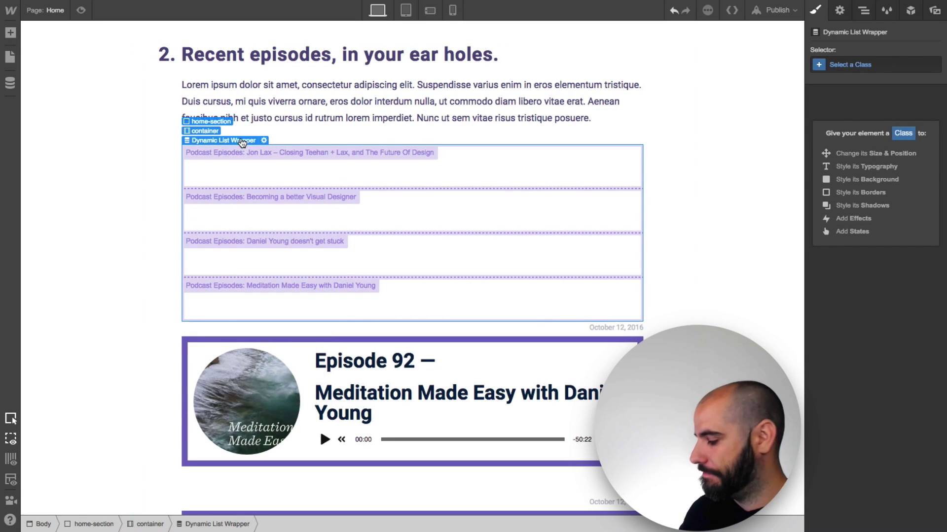
scroll(218, 102, down, 1)
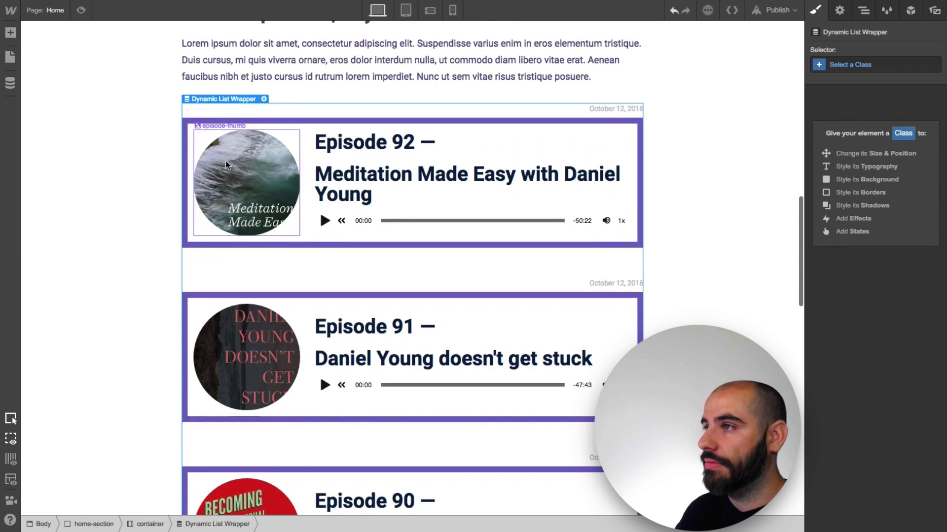
click(217, 100)
click(863, 10)
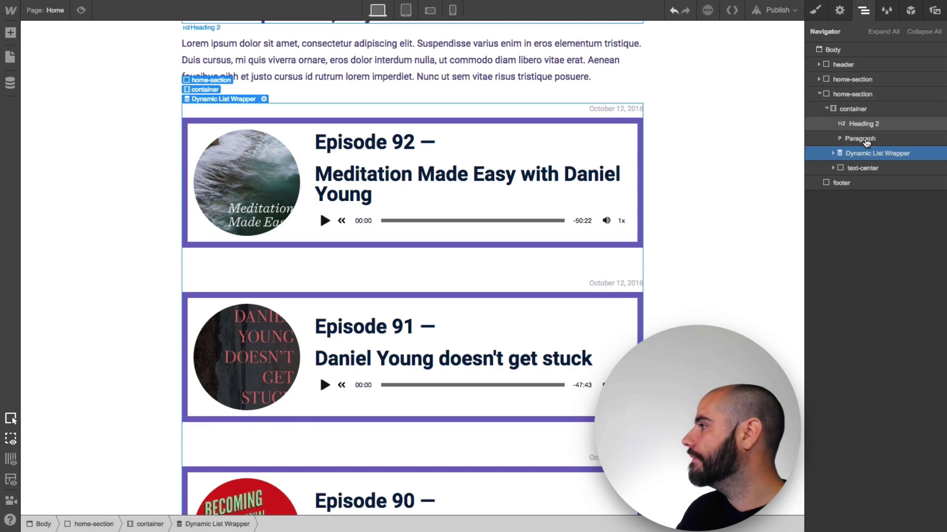
drag(863, 153, 863, 149)
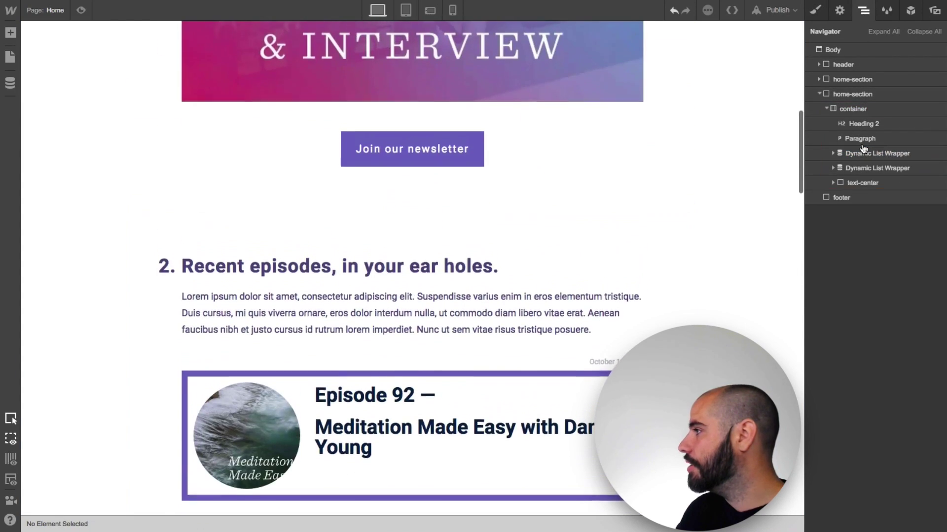
Step: Select the first list's episode-list by working up from the first episode card
scroll(424, 280, down, 3)
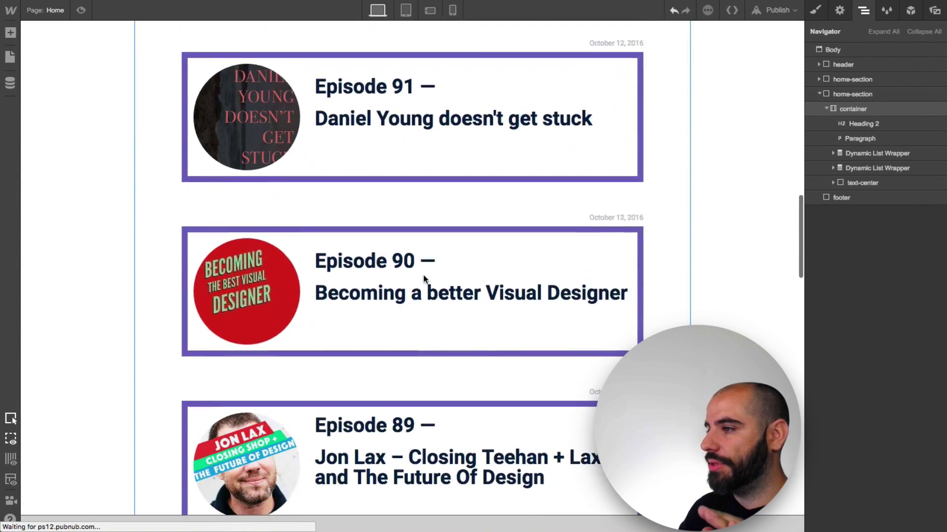
scroll(424, 279, down, 15)
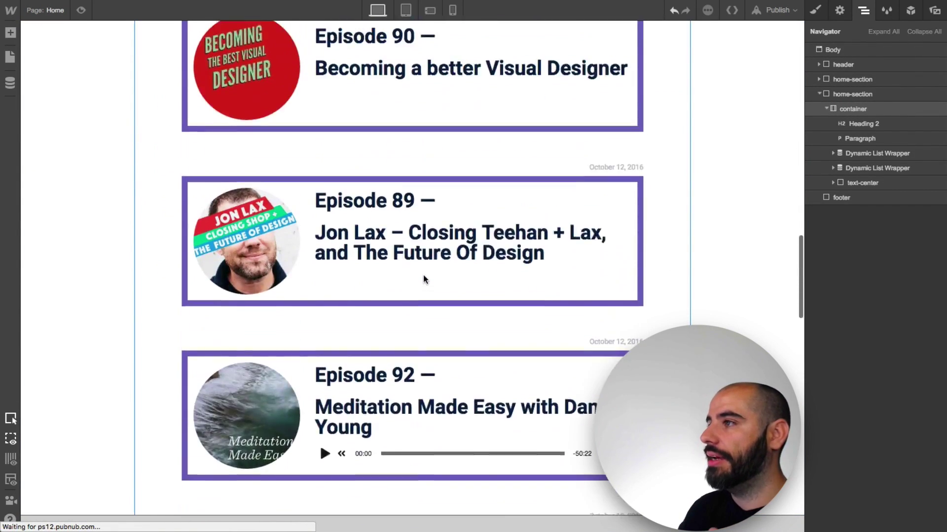
scroll(423, 279, up, 11)
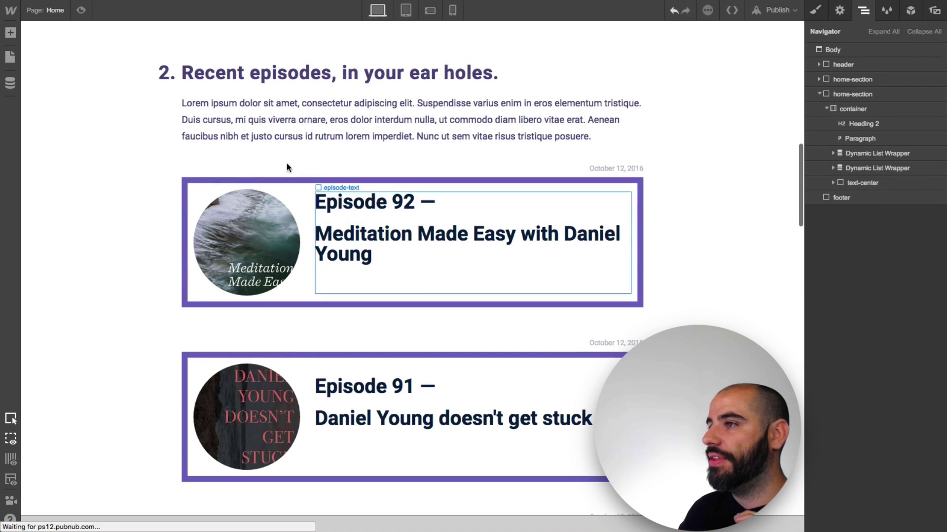
click(442, 185)
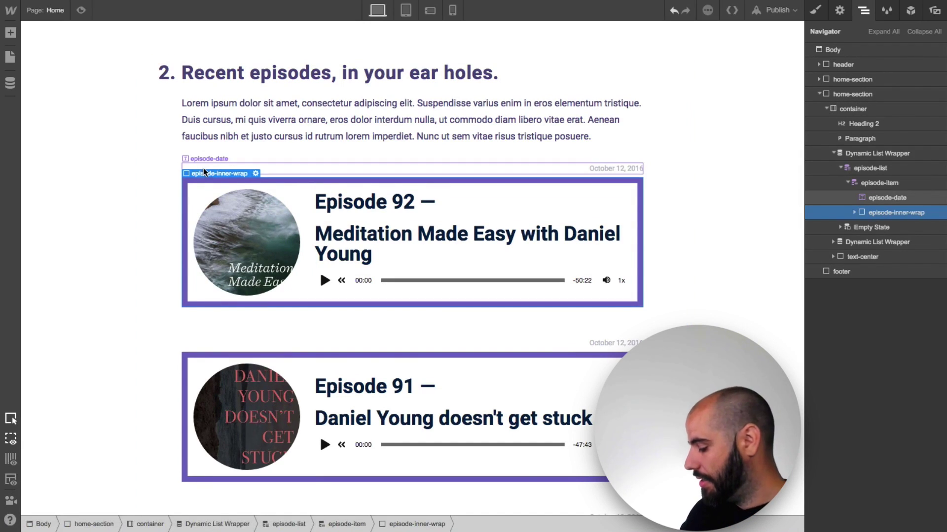
click(222, 170)
click(870, 168)
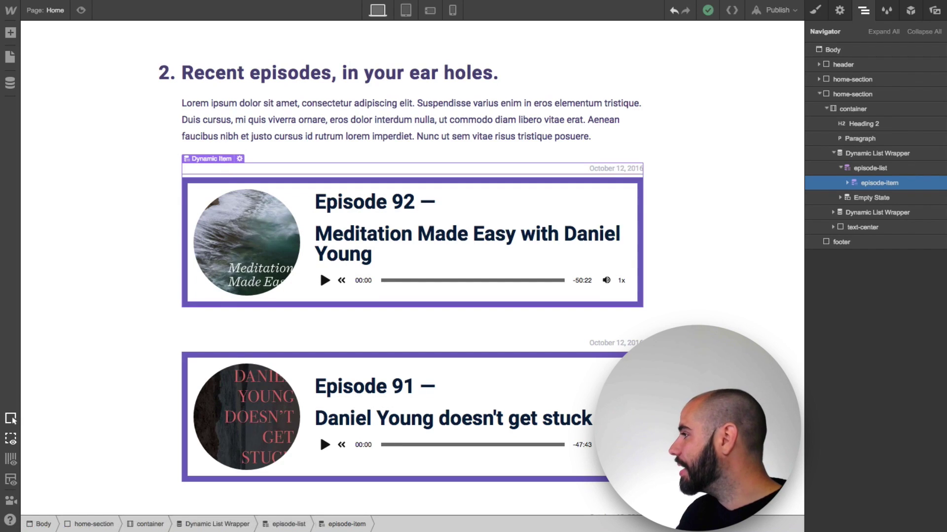
Step: Limit the first episode-list to 1 item, showing only Episode 92, and bring up Add Element
click(838, 18)
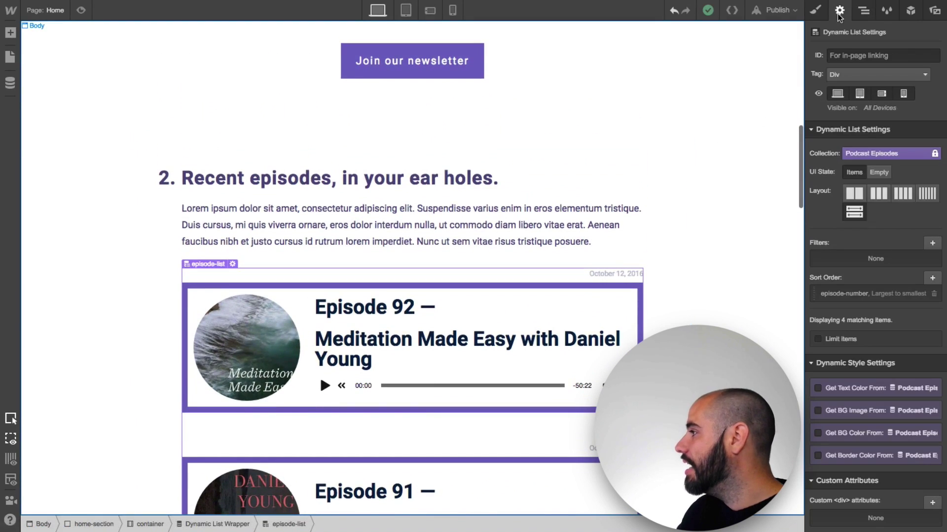
click(817, 339)
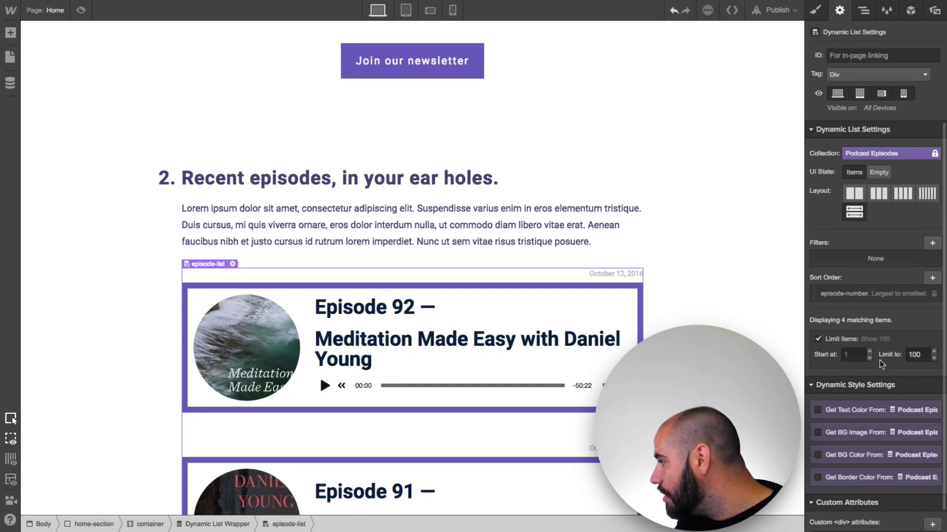
click(911, 355)
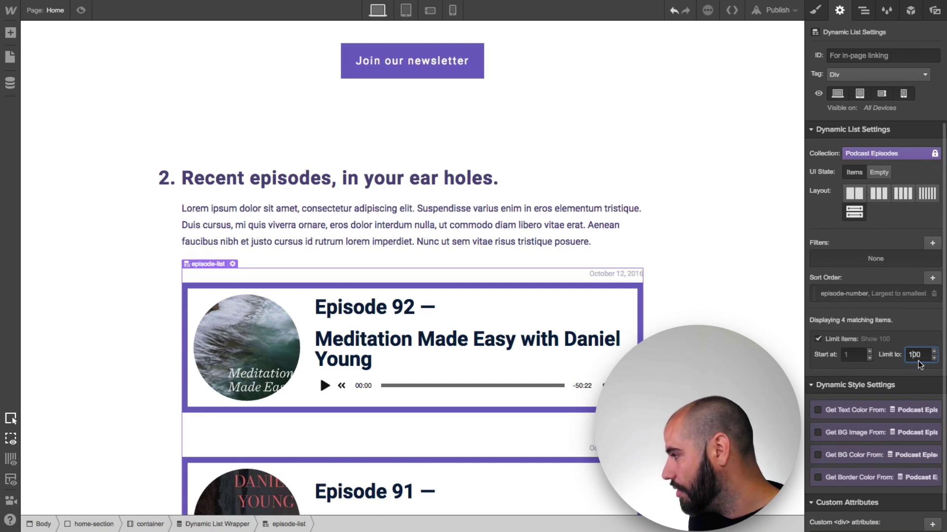
text(1)
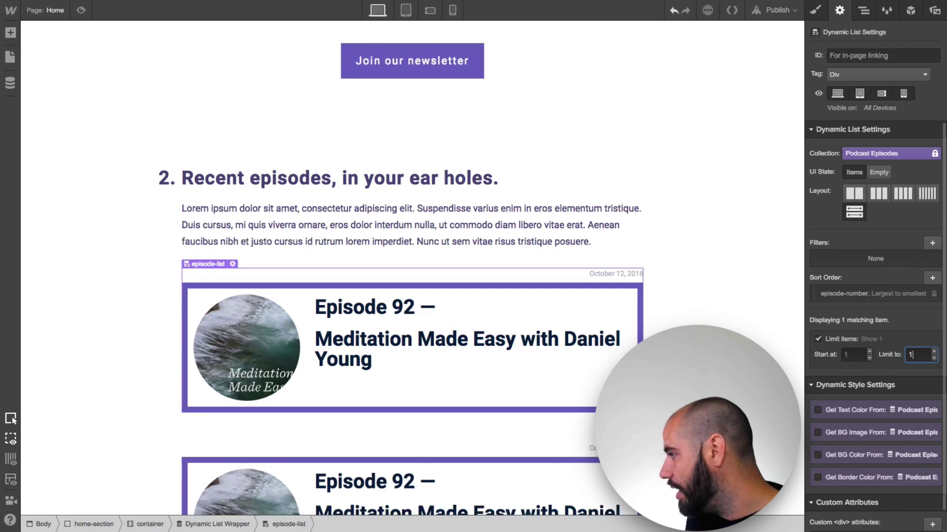
scroll(671, 306, down, 3)
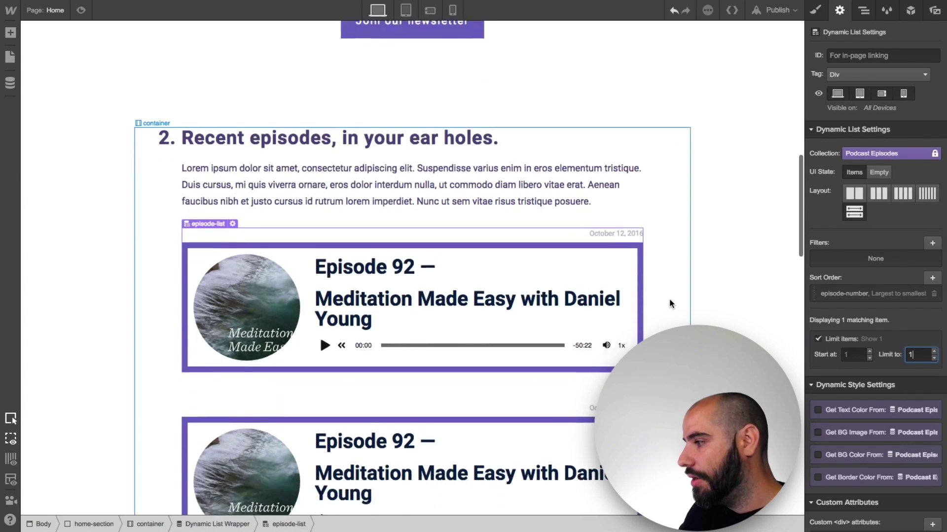
scroll(657, 321, down, 2)
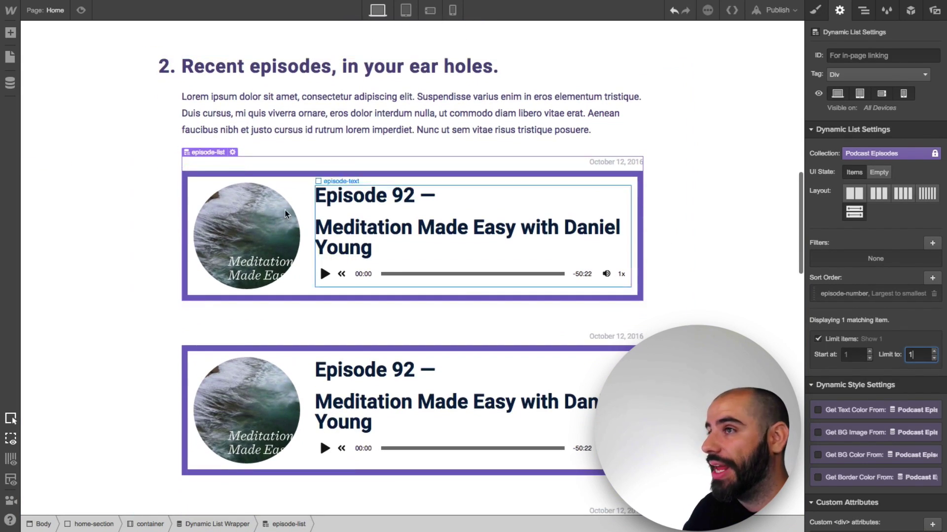
click(11, 33)
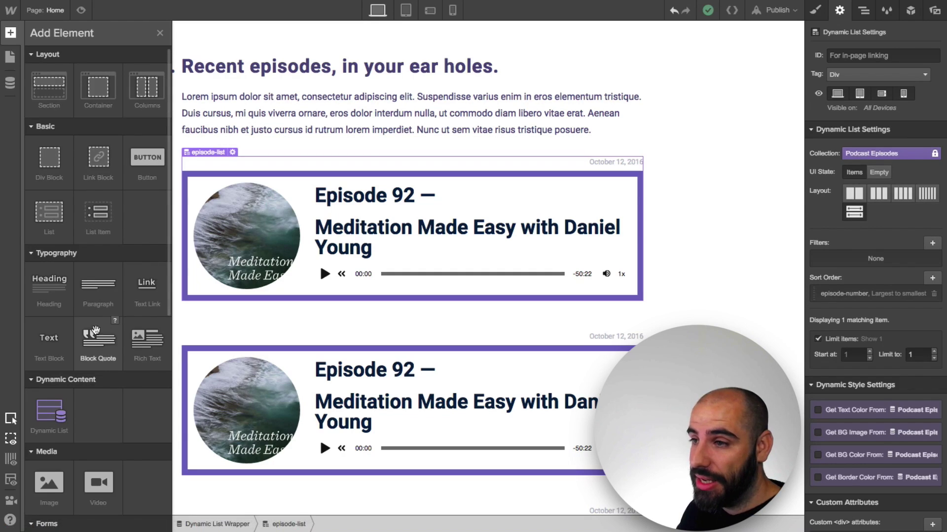
Step: Drop a Rich Text block into the first episode item, bound to the Podcast Episode's Show Notes field
drag(146, 340, 211, 301)
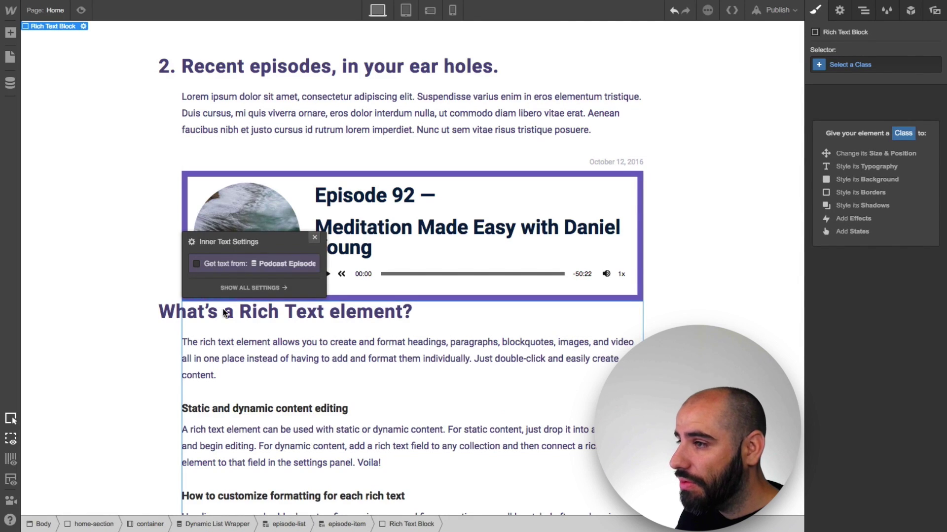
scroll(338, 328, down, 1)
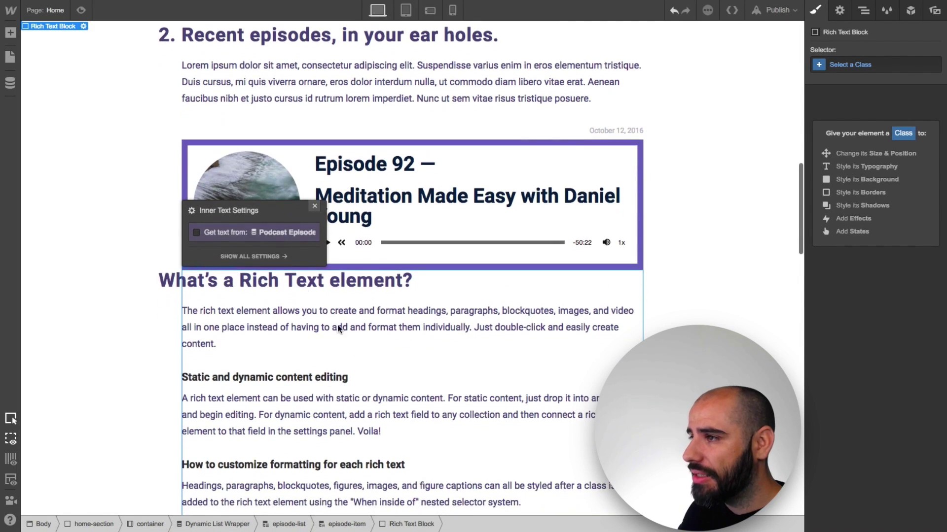
click(197, 232)
click(236, 247)
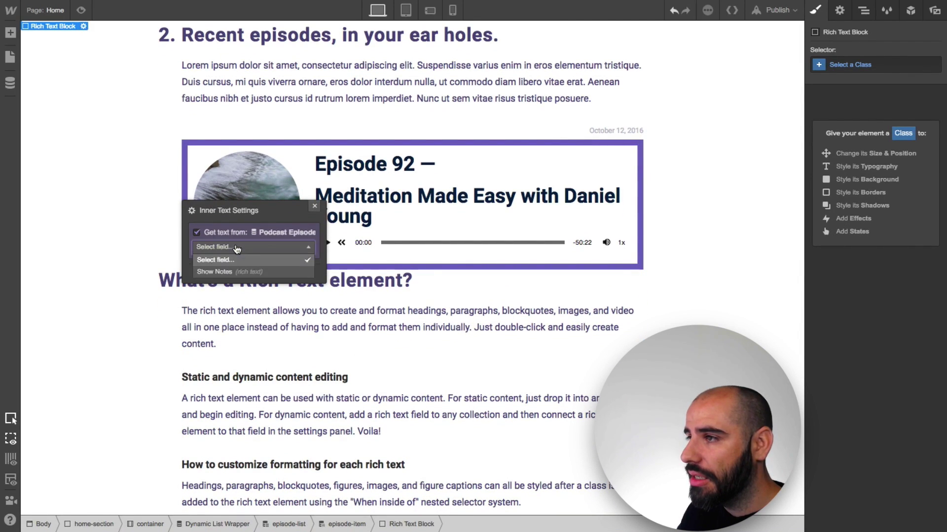
click(232, 272)
click(233, 297)
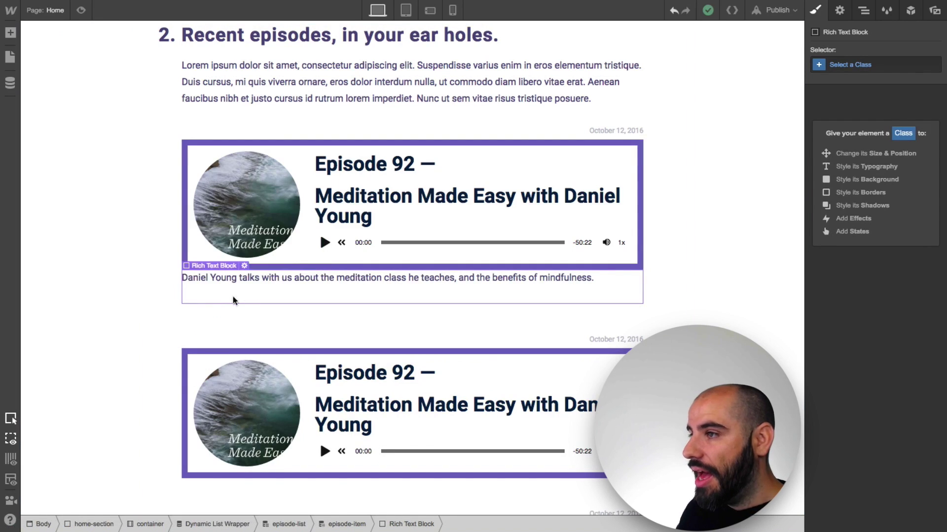
scroll(232, 298, down, 2)
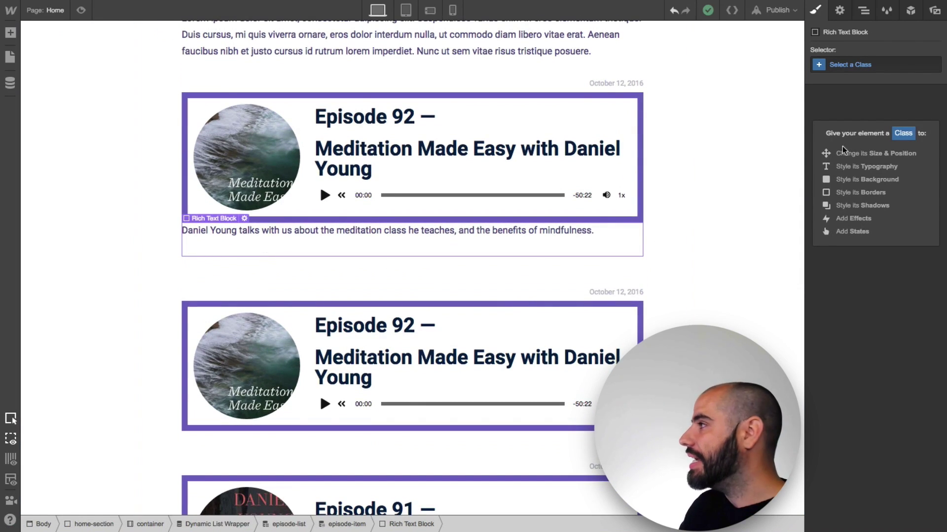
Step: Give the Rich Text block a new class named episode-show-notes
click(871, 65)
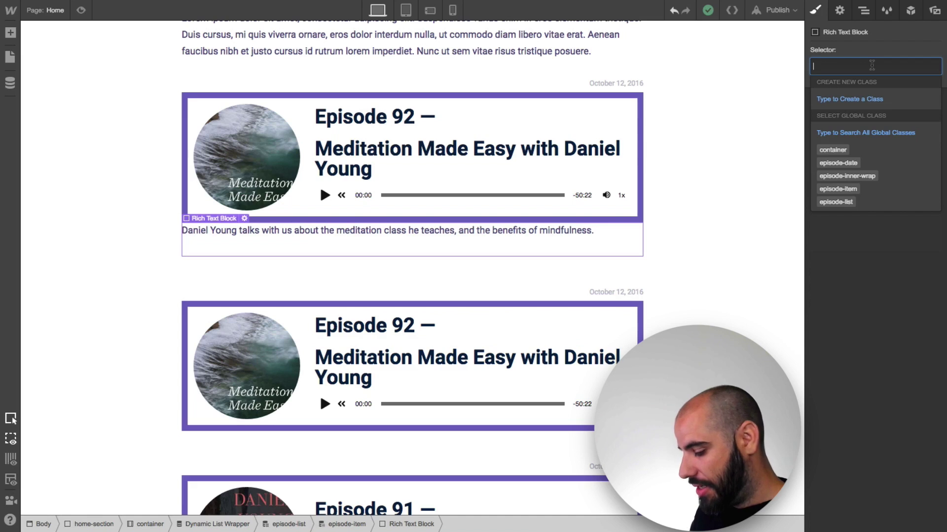
text(episi)
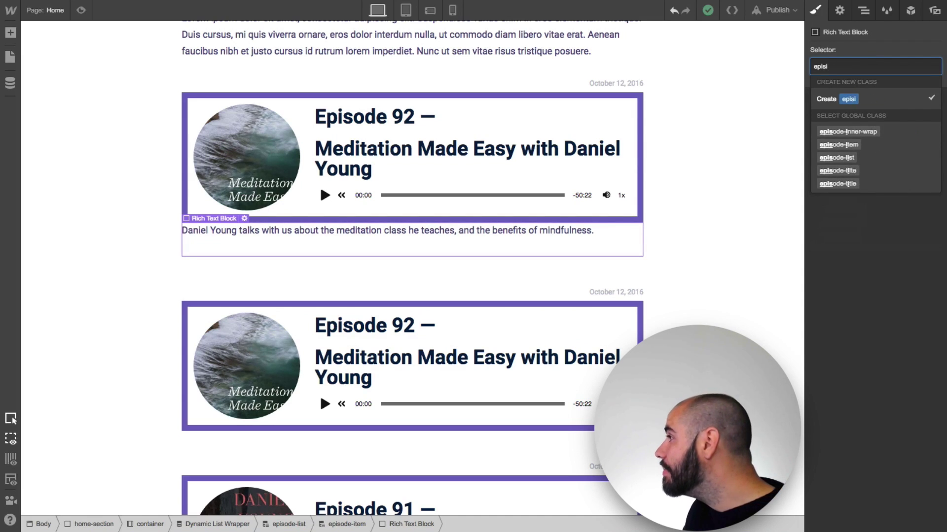
key(BackSpace)
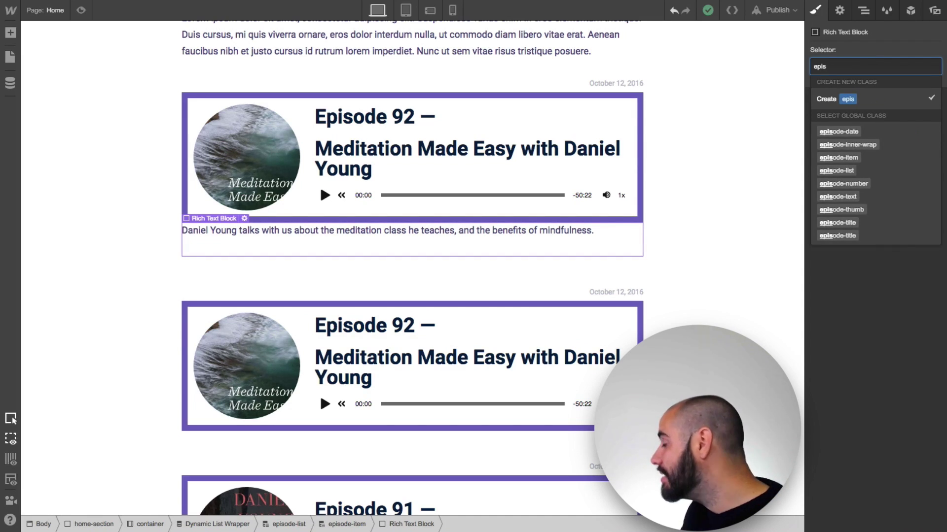
text(ode-show-)
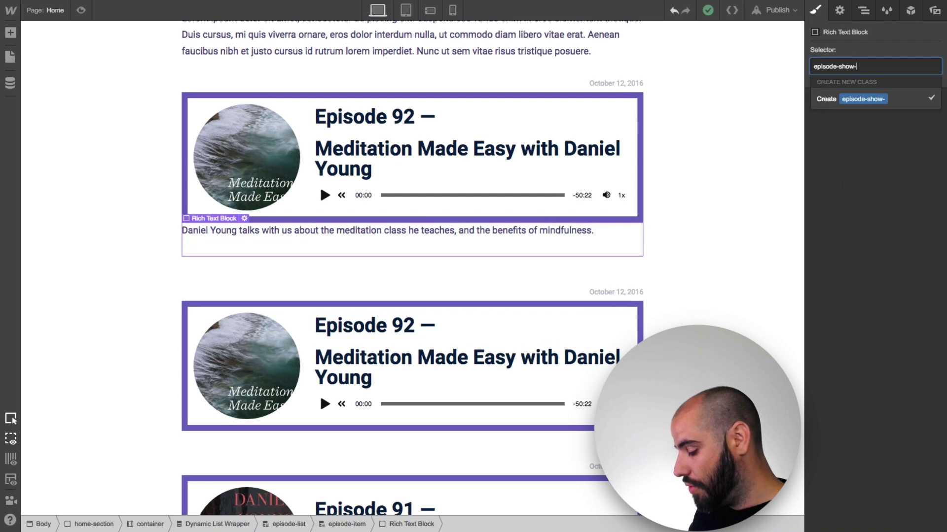
text(notes)
key(Return)
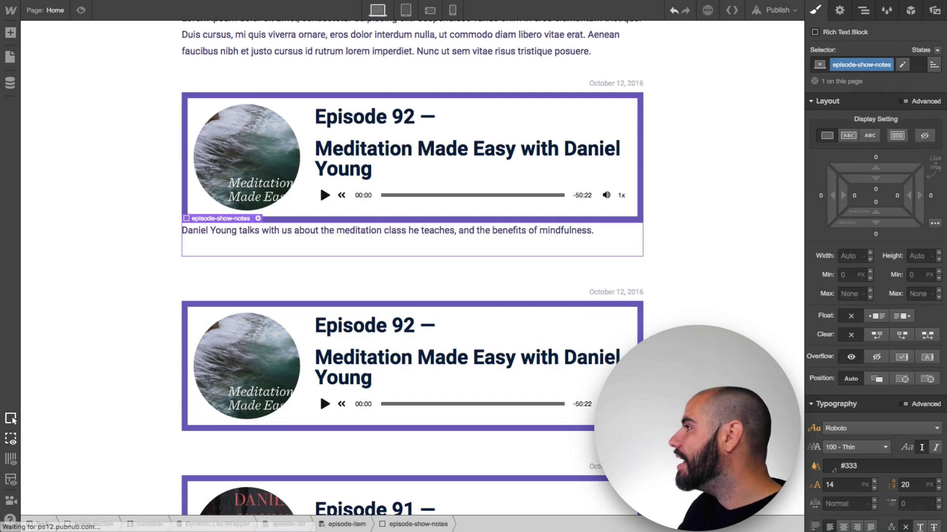
scroll(860, 364, down, 7)
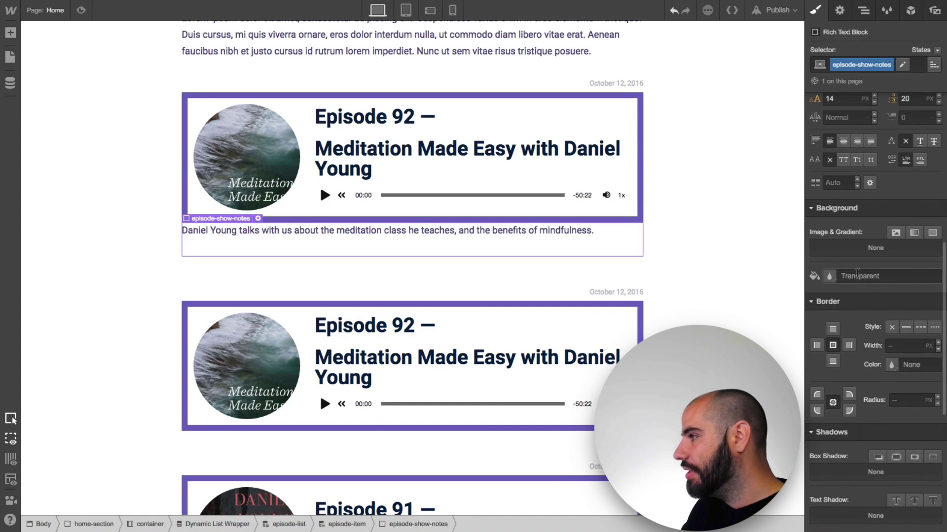
Step: Sample the show-notes purple from the Photoshop mockup to get its hex value
key(super+Tab)
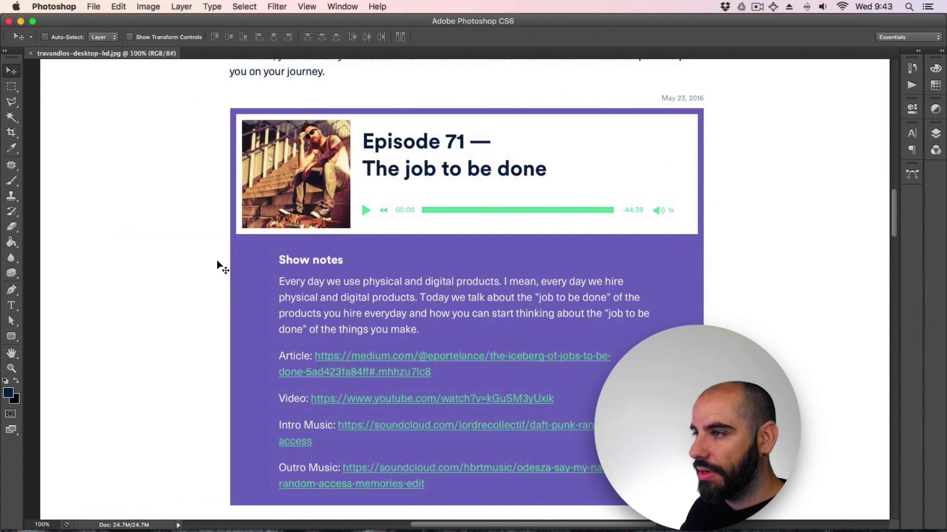
key(i)
click(274, 282)
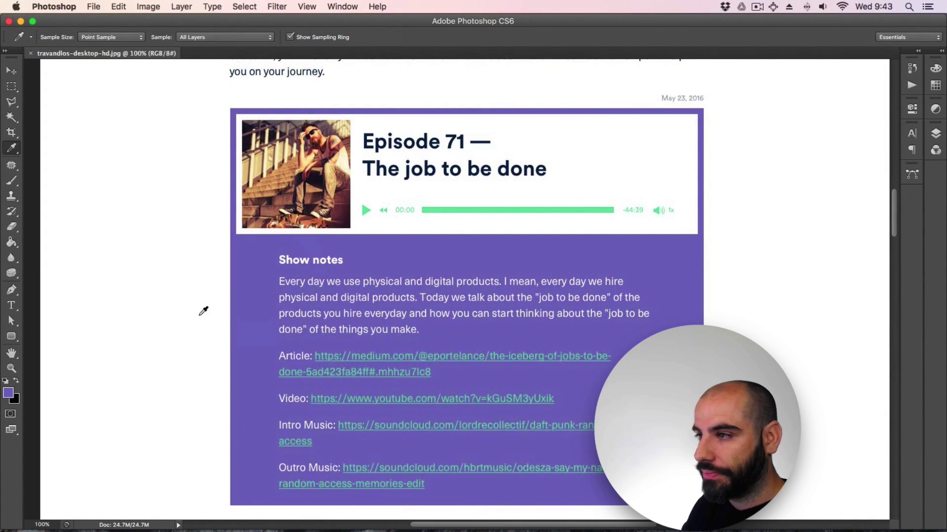
click(8, 393)
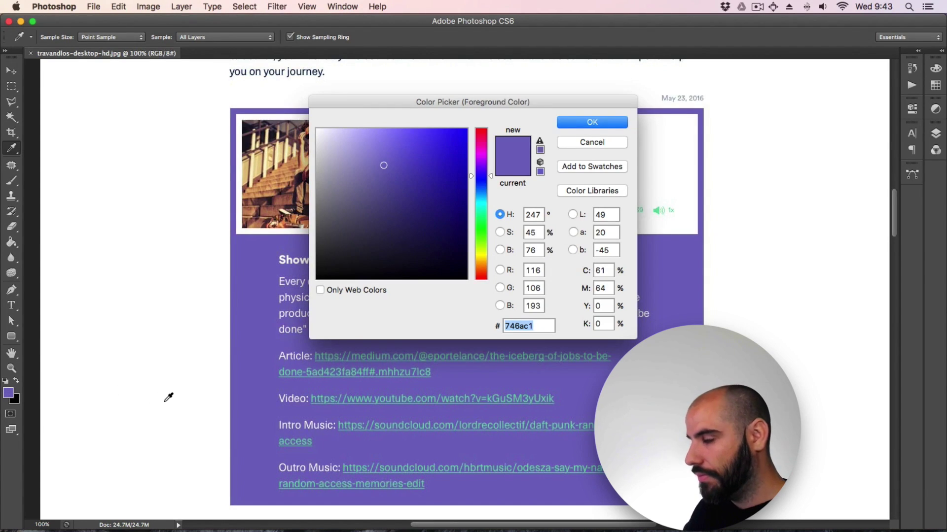
key(Return)
key(super+Tab)
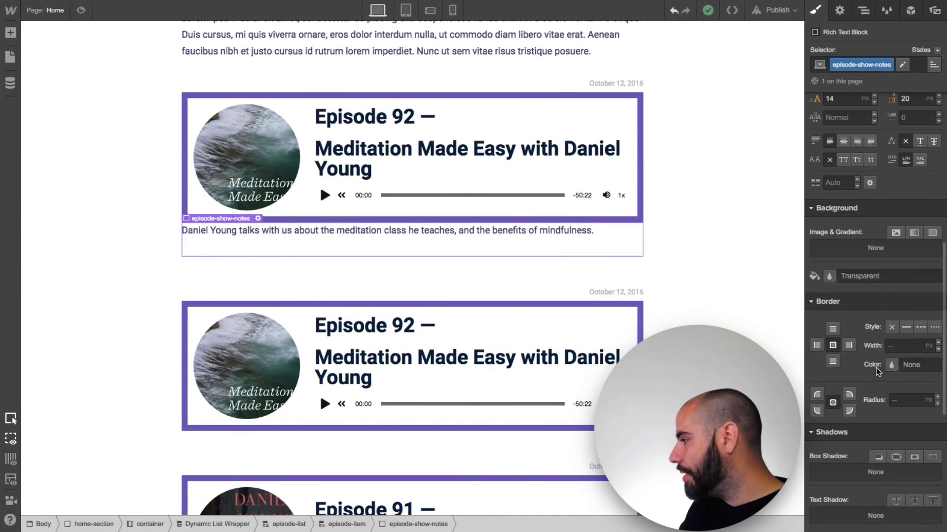
Step: Paste 746ac1 as the episode-show-notes background colour
click(830, 277)
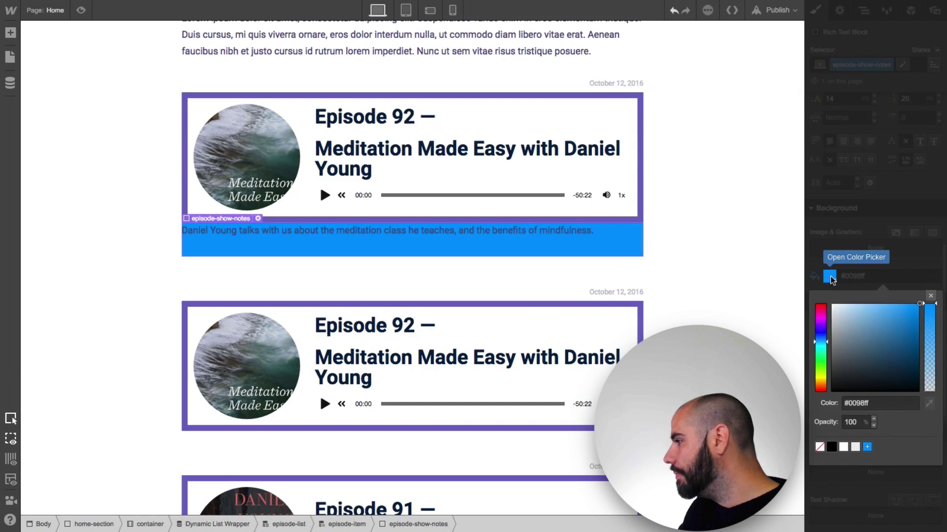
double_click(862, 402)
text(746ac1)
key(Return)
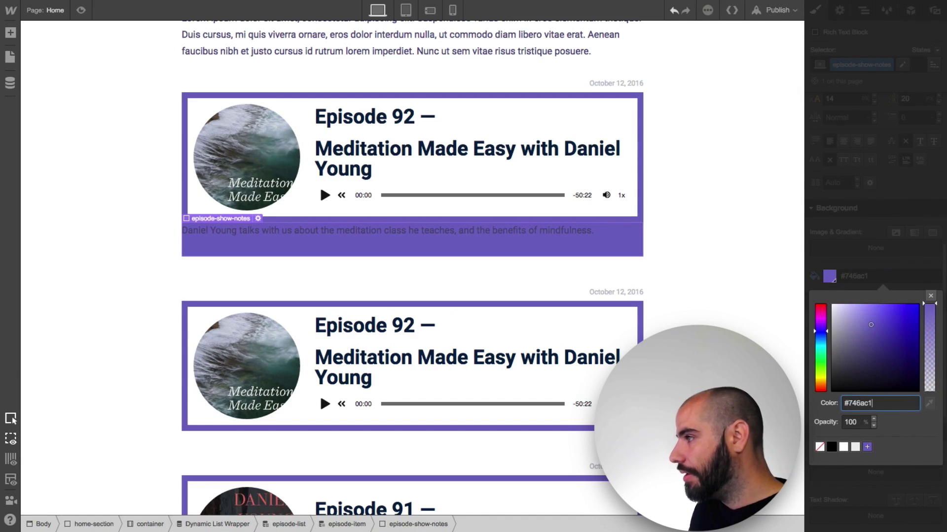
Step: Change the episode-show-notes font colour from #333 to white
click(860, 253)
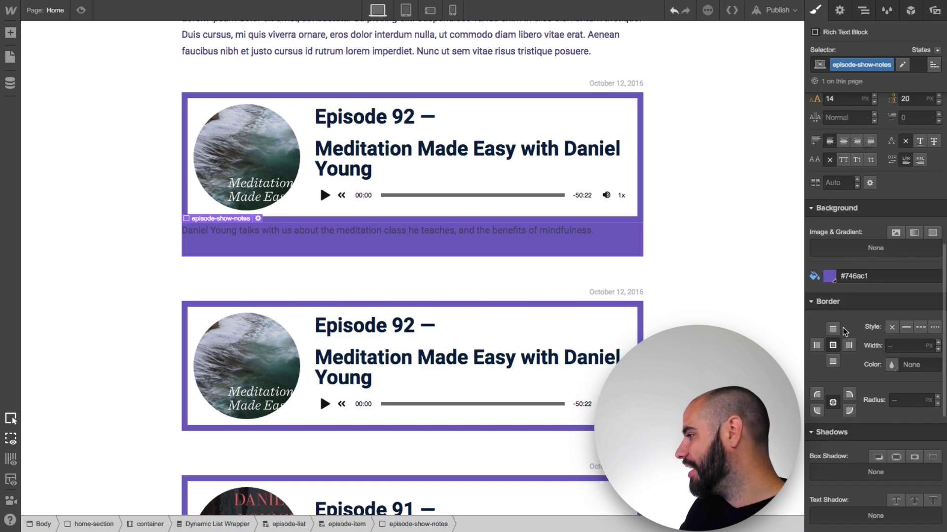
scroll(842, 328, up, 5)
scroll(848, 316, up, 2)
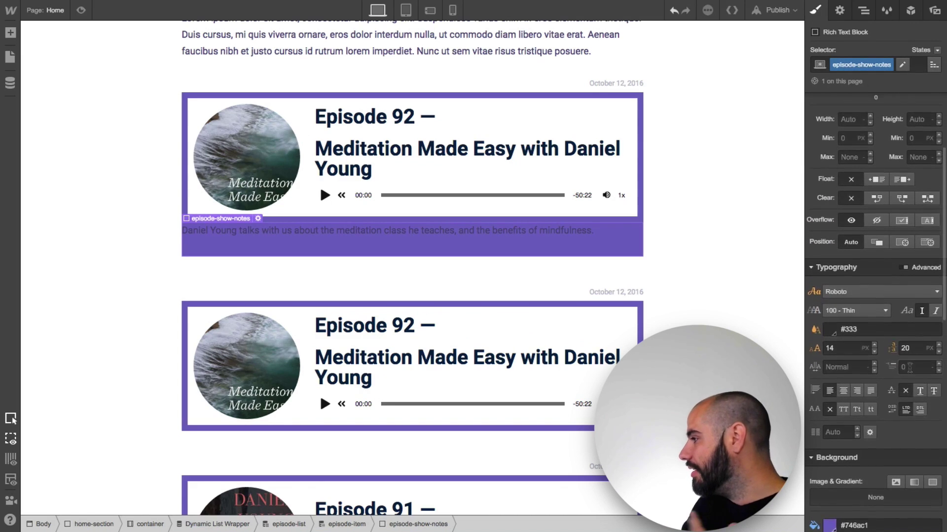
double_click(848, 335)
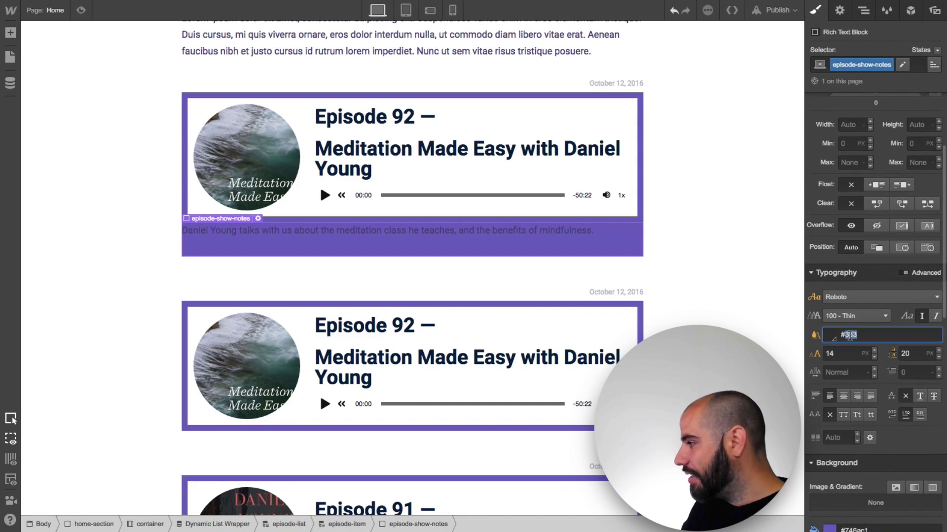
text(white)
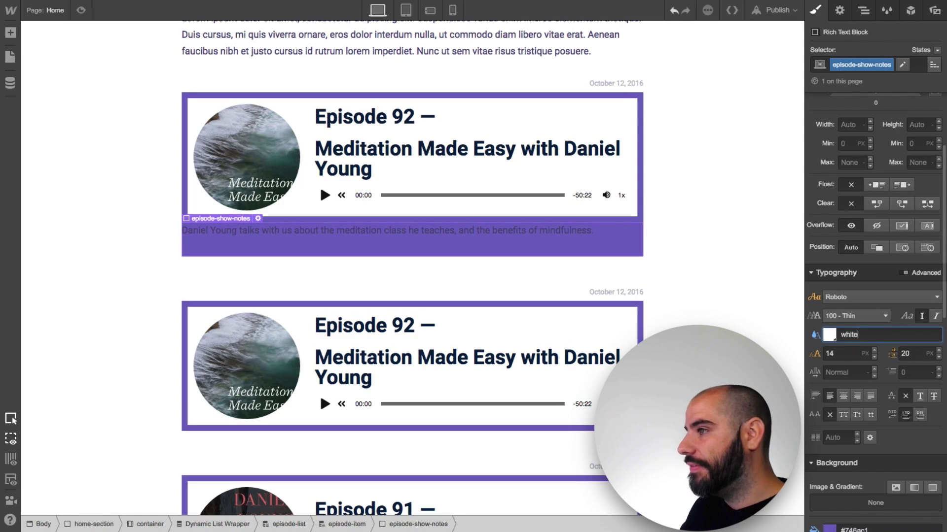
click(559, 232)
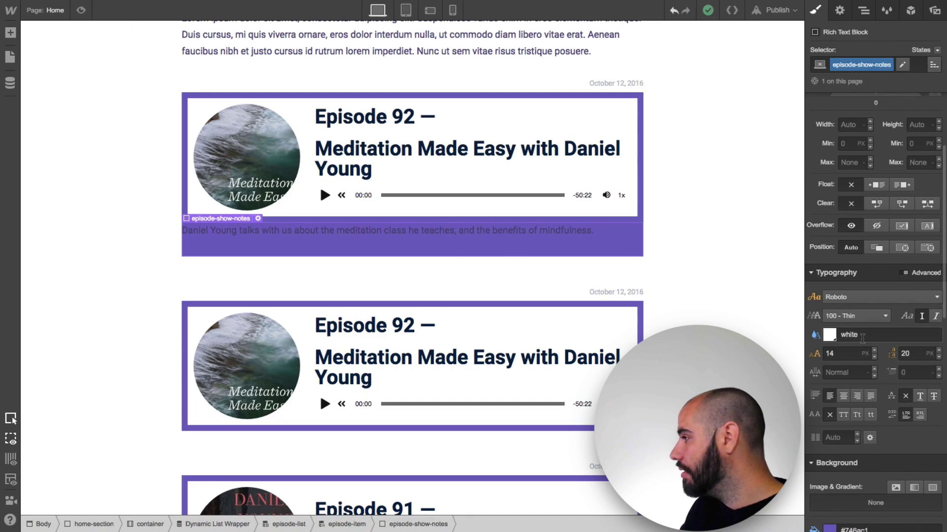
Step: Reselect the show-notes block, check its Show Notes text source, then select the home-section
click(717, 222)
click(558, 241)
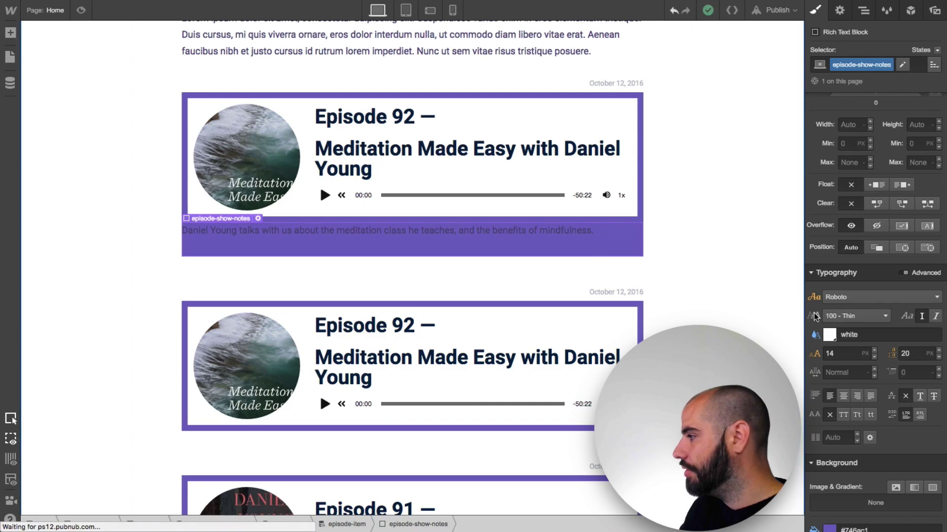
double_click(238, 231)
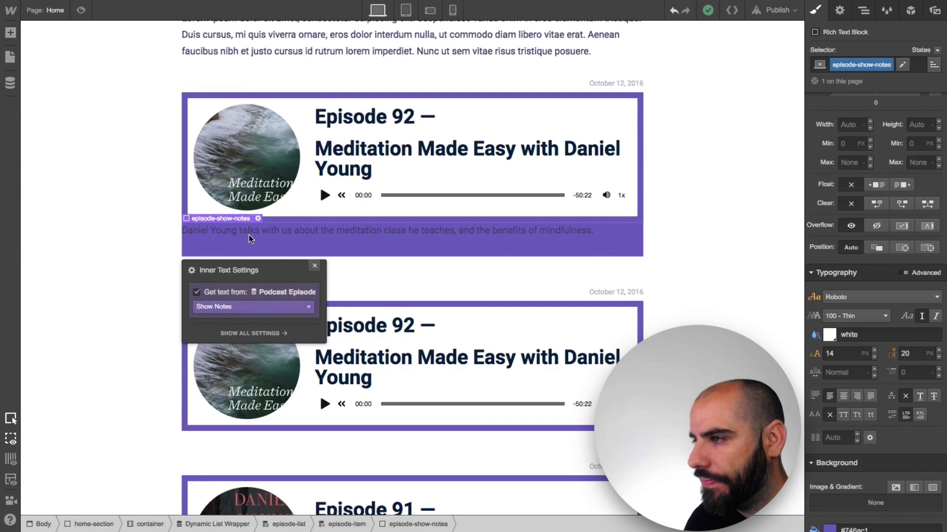
click(313, 266)
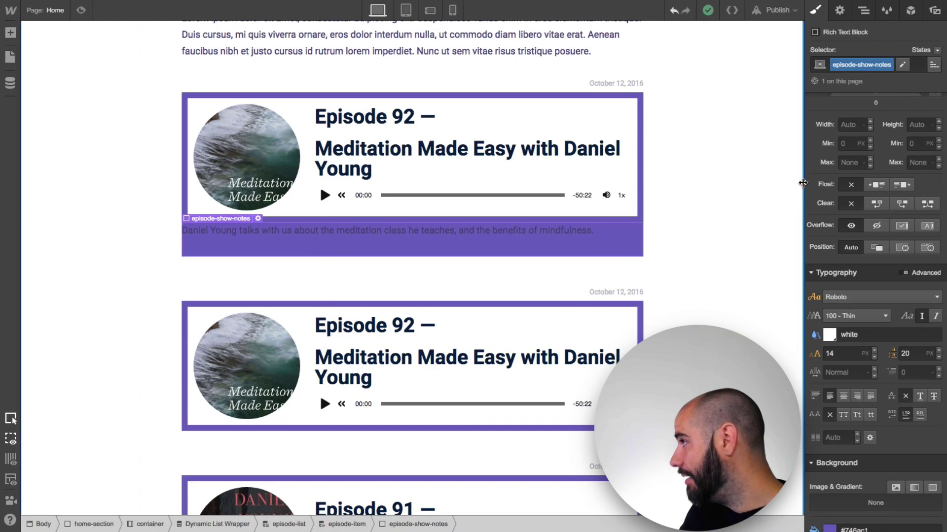
scroll(866, 155, up, 3)
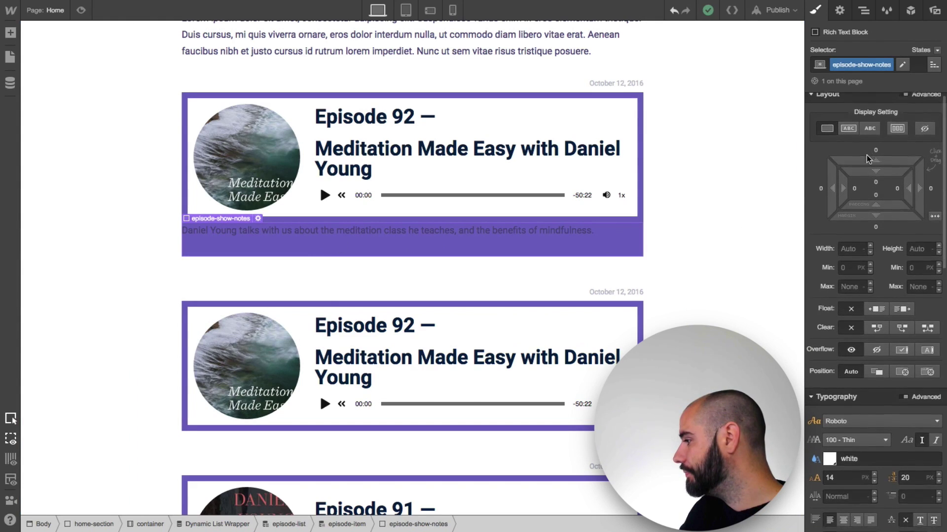
scroll(865, 155, down, 6)
scroll(866, 155, down, 2)
scroll(868, 158, up, 5)
scroll(719, 159, up, 1)
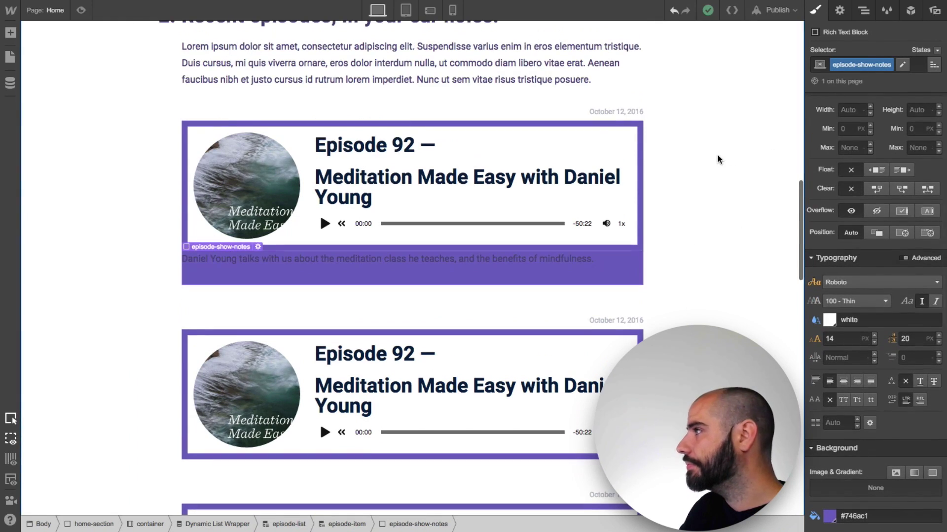
click(64, 36)
Step: Preview the page and inspect the show-notes text by selecting parts of it
click(81, 11)
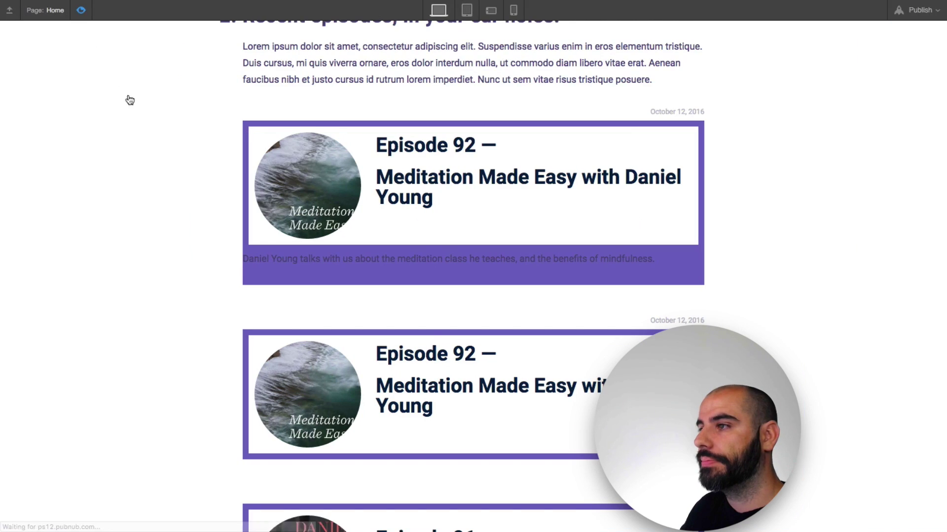
drag(292, 259, 386, 273)
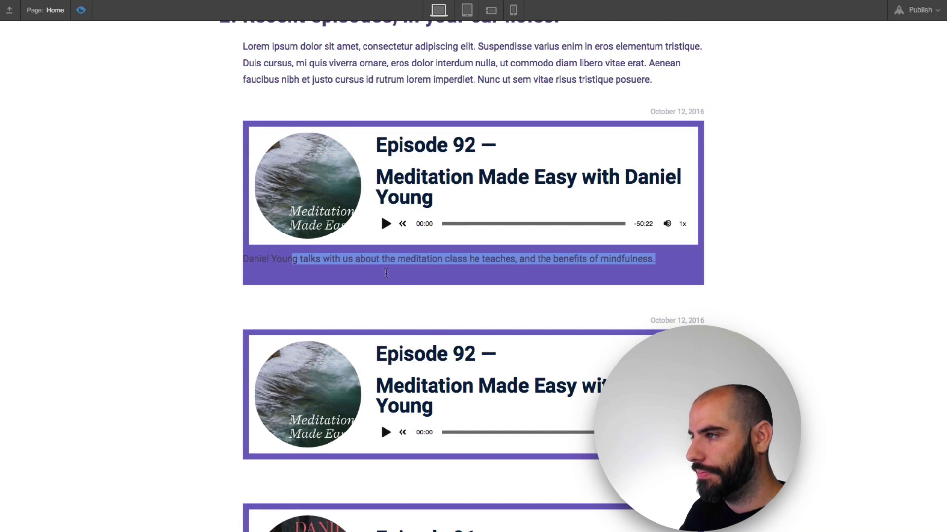
drag(299, 258, 242, 258)
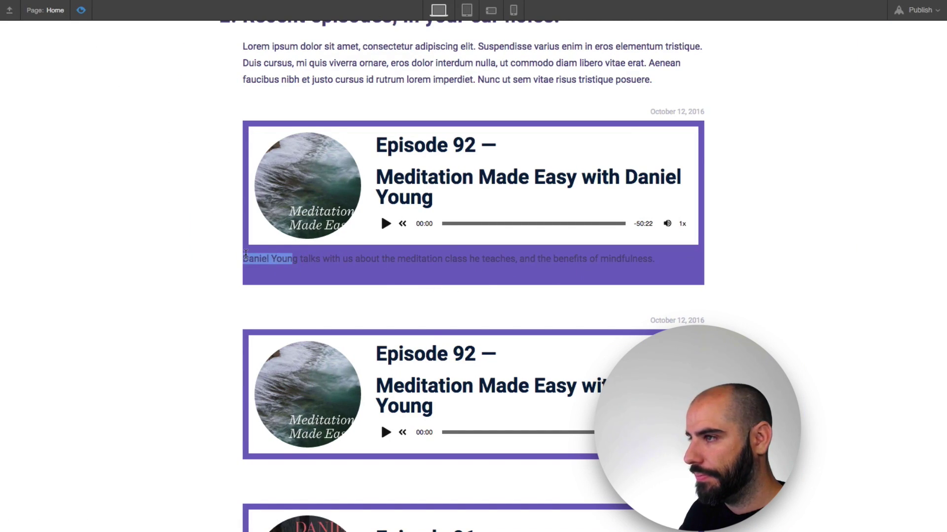
click(272, 258)
double_click(284, 258)
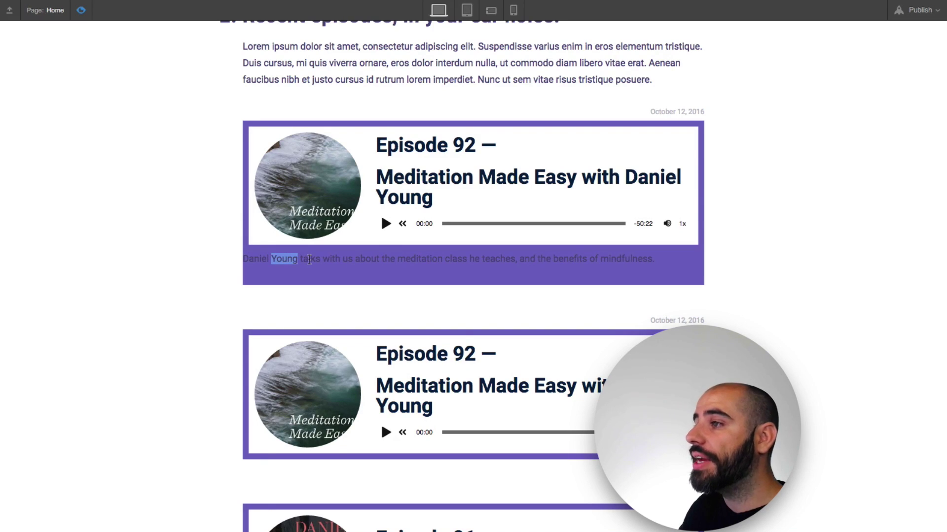
key(super+shift+p)
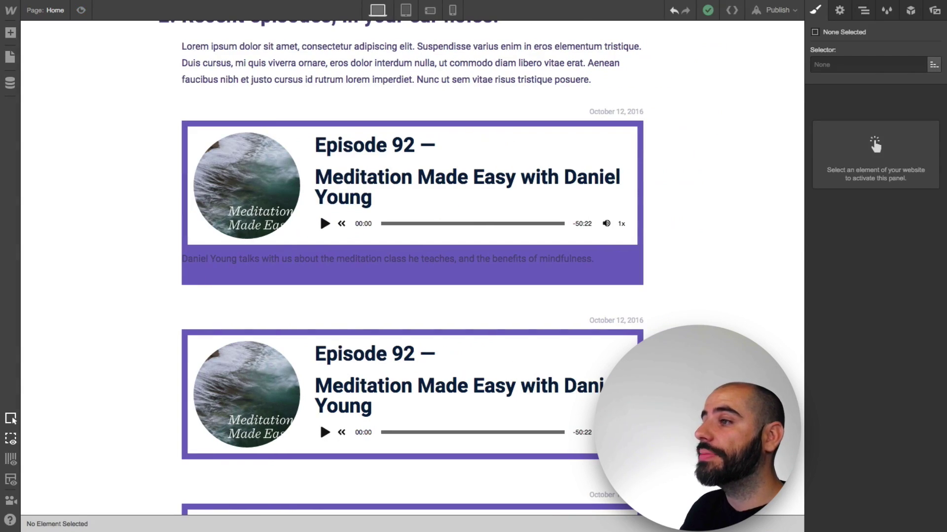
Step: Add a nested 'p' selector to the episode-show-notes block's style
click(291, 259)
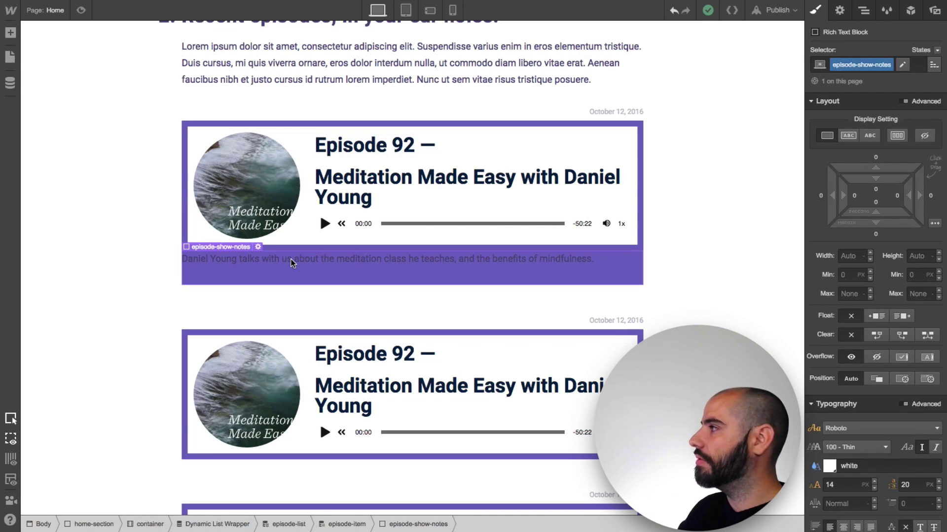
click(916, 64)
text(p)
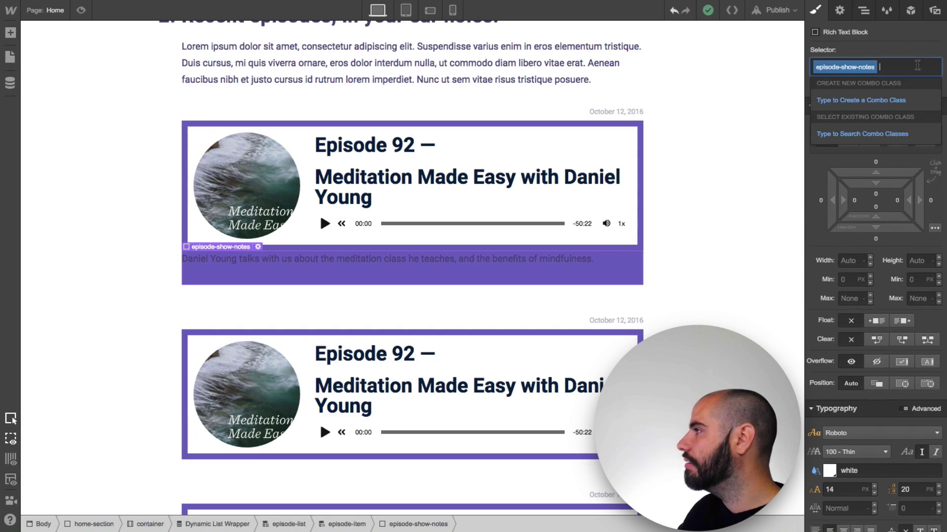
key(Return)
click(868, 466)
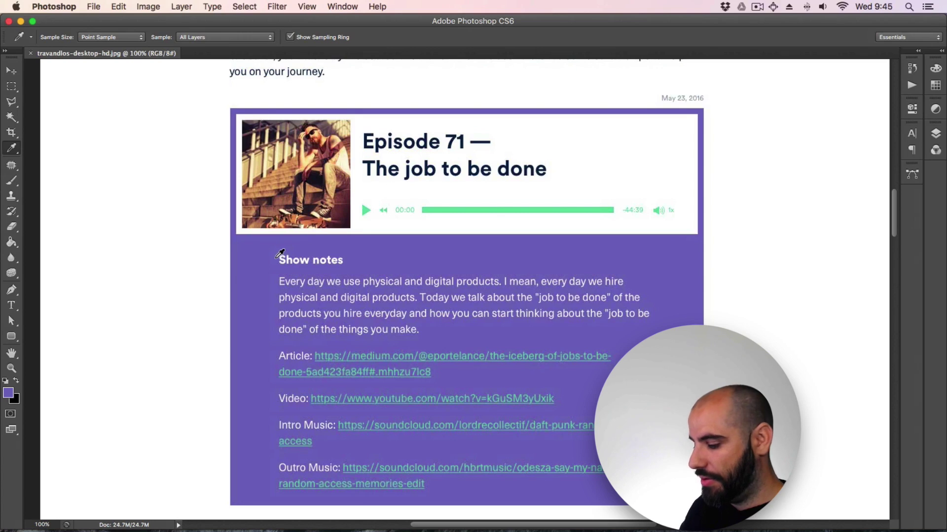
Step: Measure the padding beside the mockup's Show notes heading with the Rectangular Marquee
key(m)
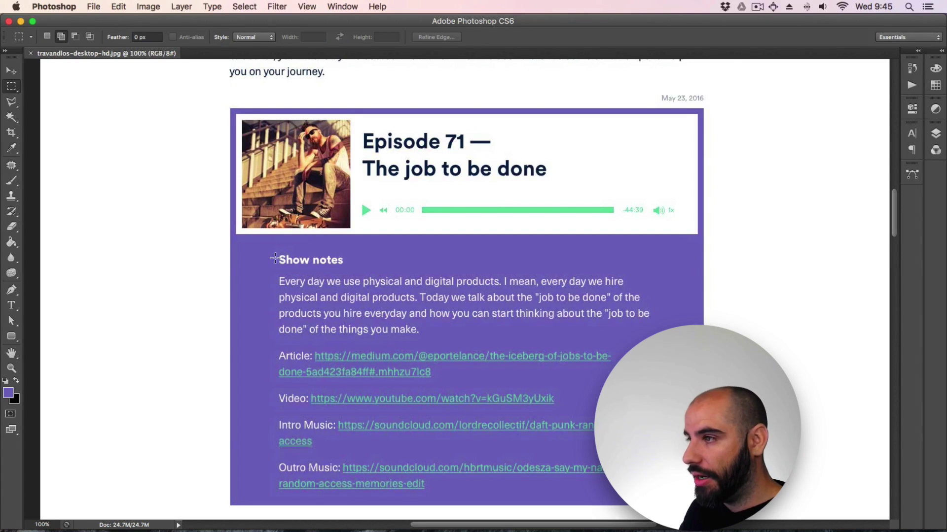
drag(280, 252, 236, 235)
key(ctrl+Right)
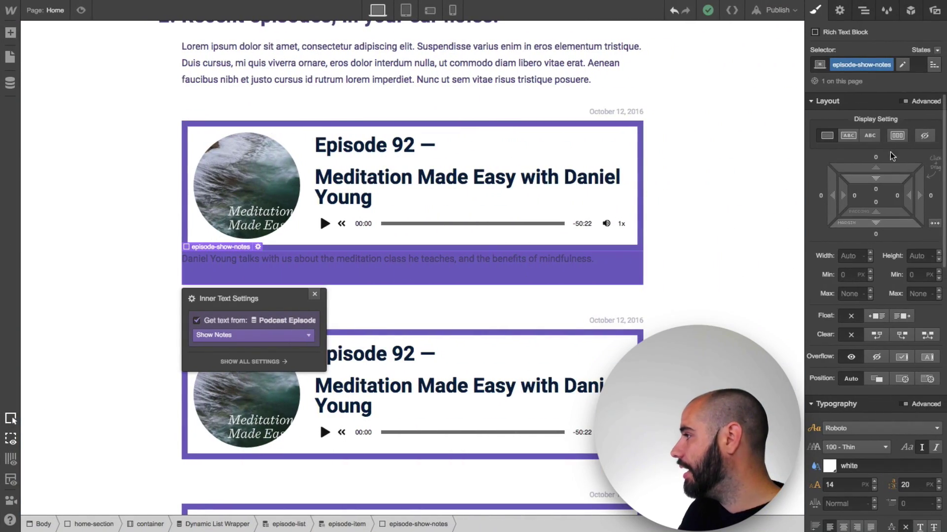
Step: Set the episode-show-notes top and bottom padding to 35 px
click(875, 192)
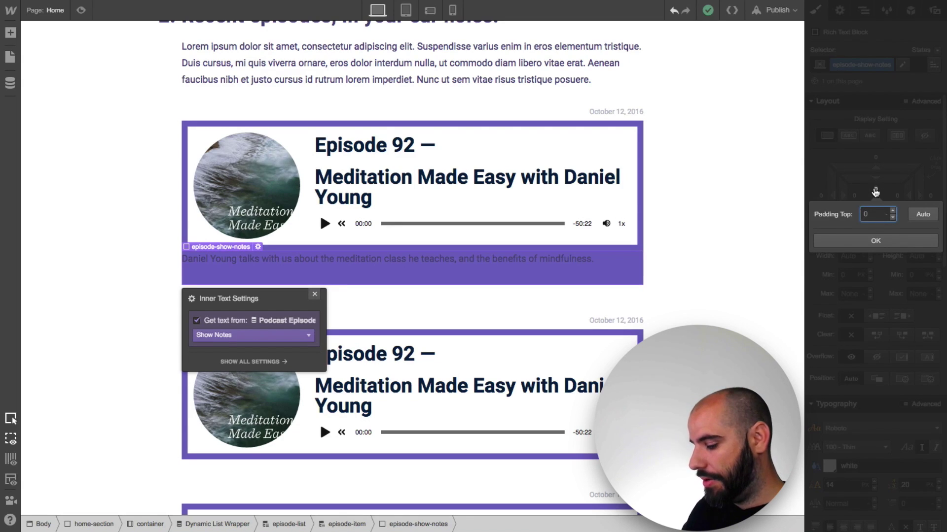
text(35)
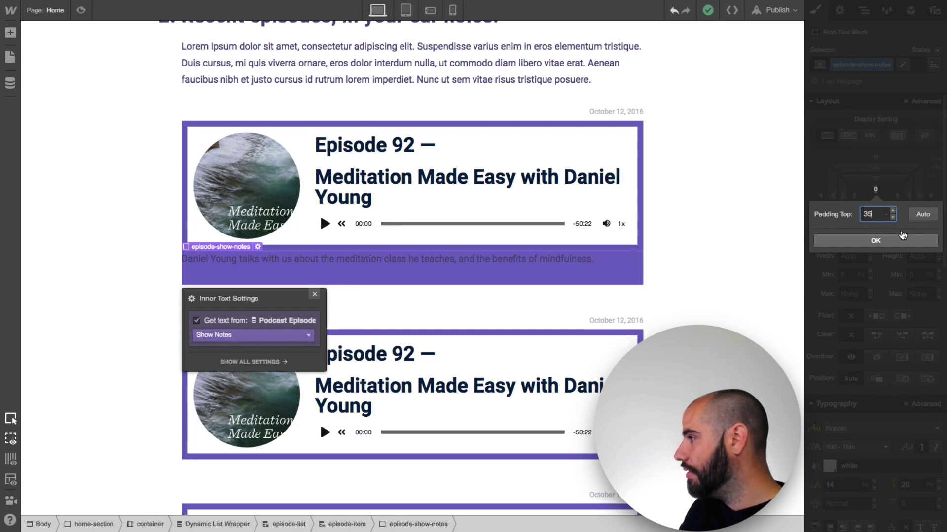
key(Return)
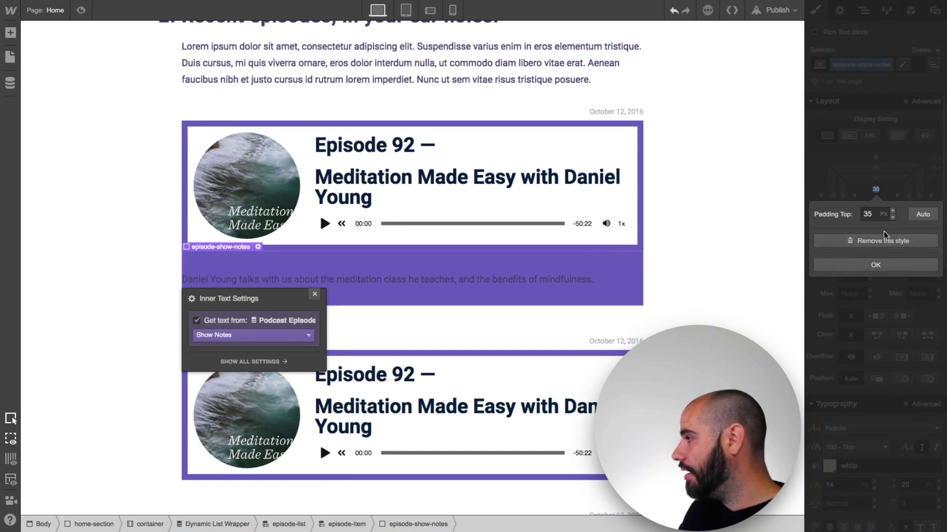
click(877, 264)
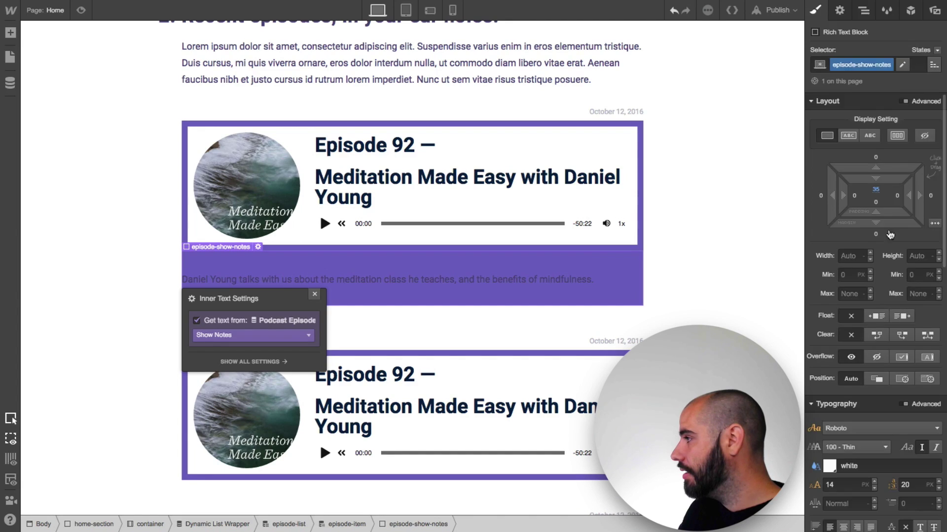
click(876, 204)
text(5)
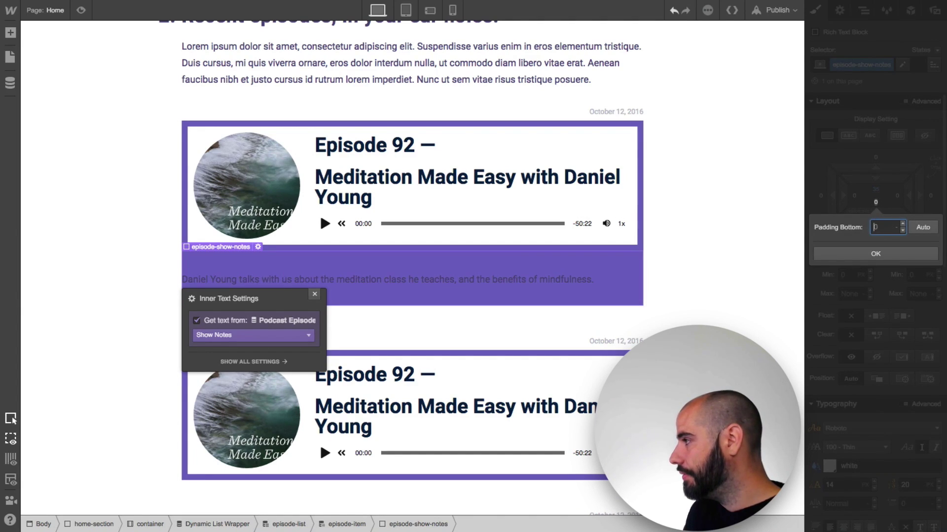
text(35)
key(Return)
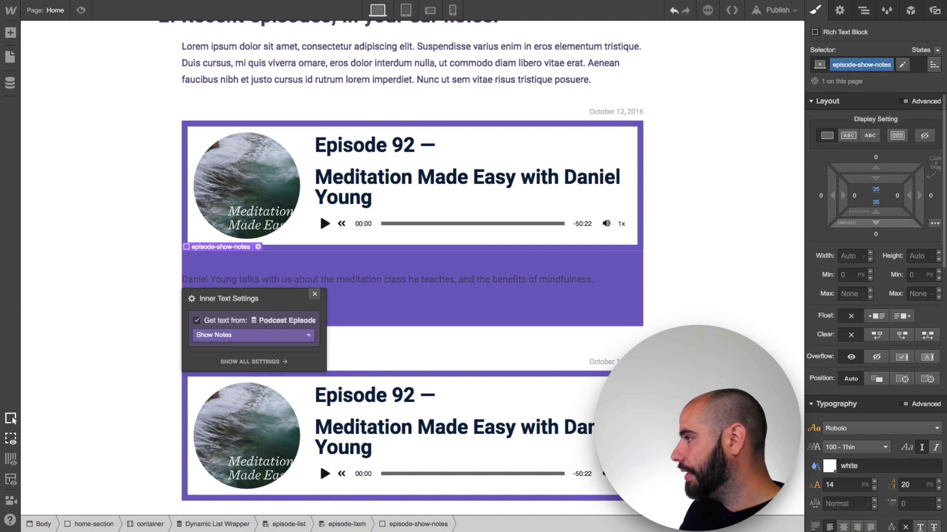
Step: Set the left and right padding to 75 px and close the text source settings
click(855, 197)
text(75)
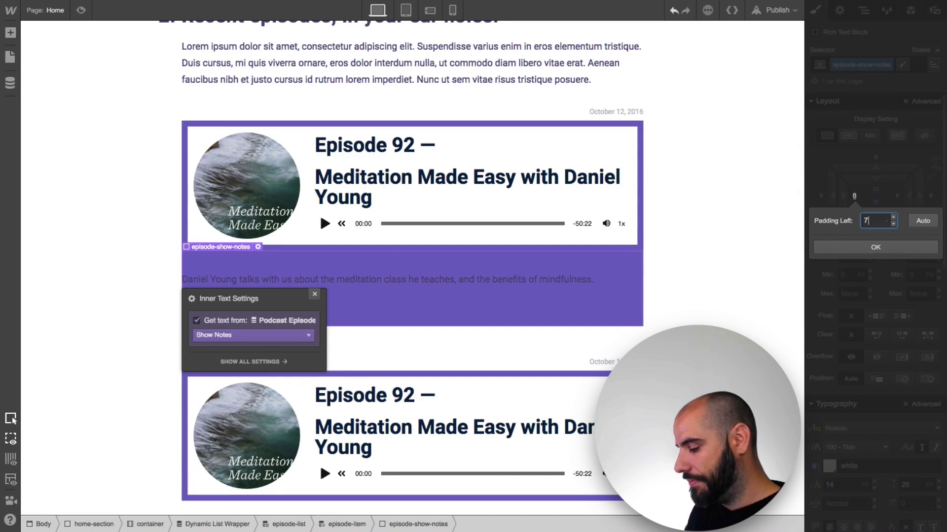
key(Return)
click(897, 196)
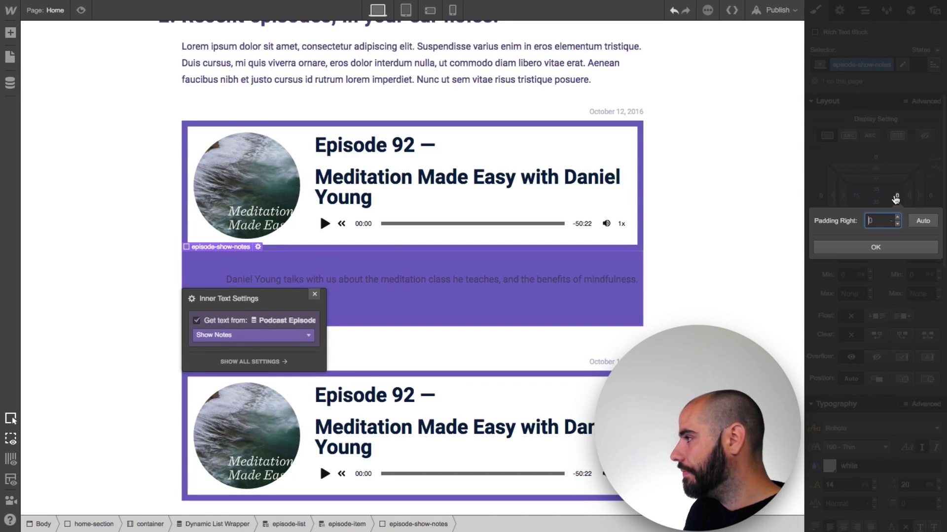
text(57)
key(Return)
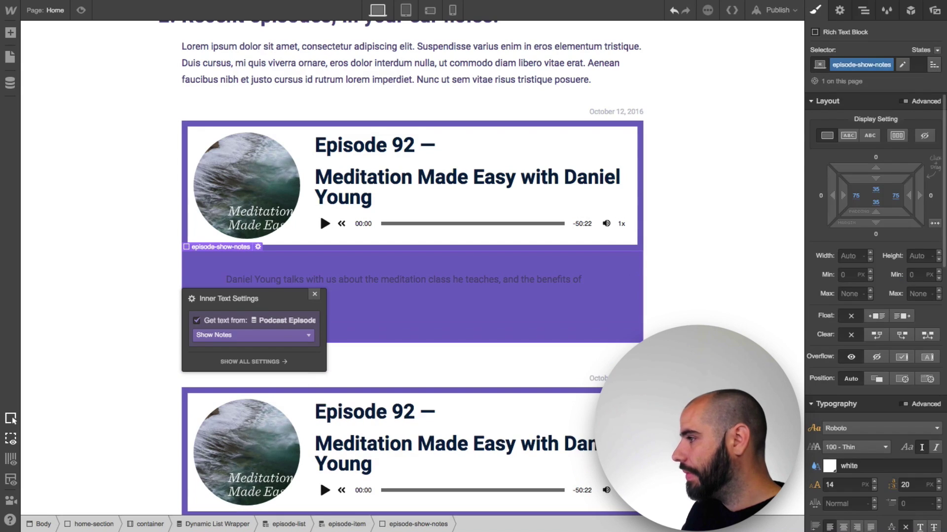
click(314, 294)
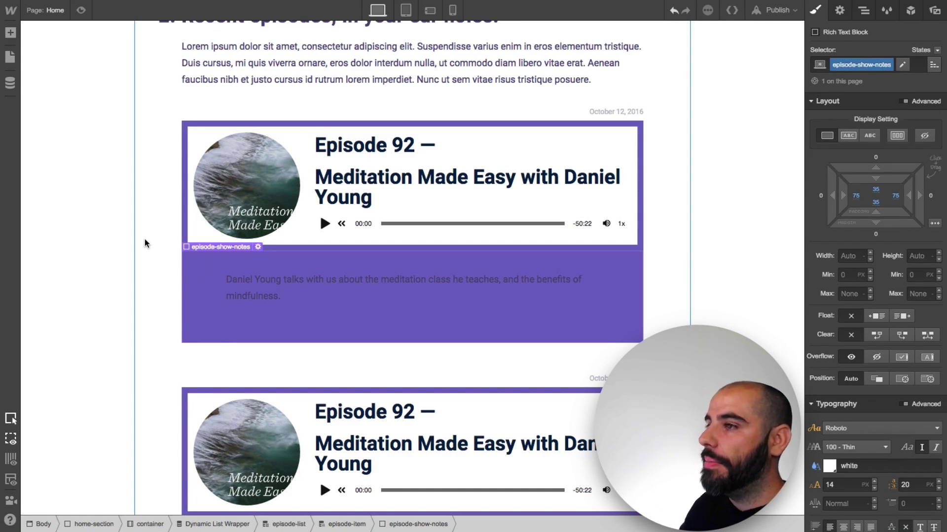
scroll(144, 239, down, 4)
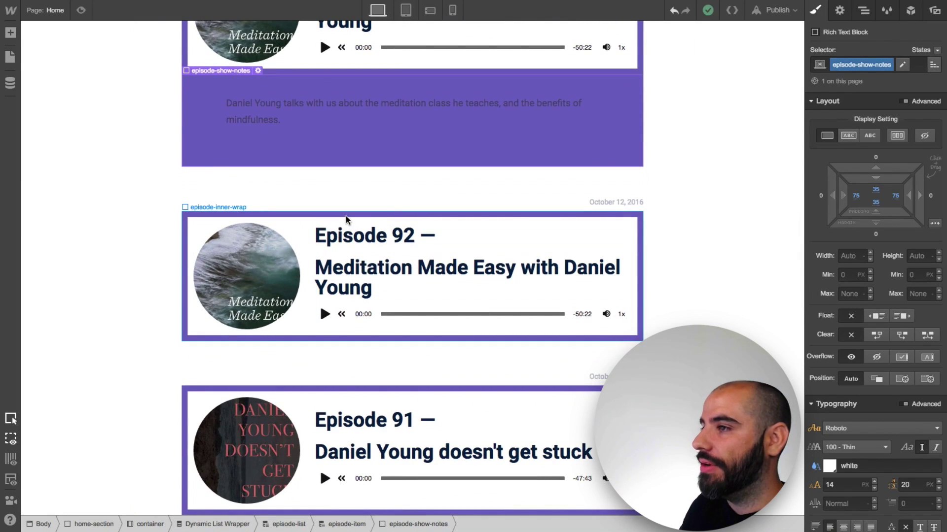
Step: Set the second episode-list to start at item 2 so it begins with Episode 91
click(345, 215)
scroll(350, 161, up, 3)
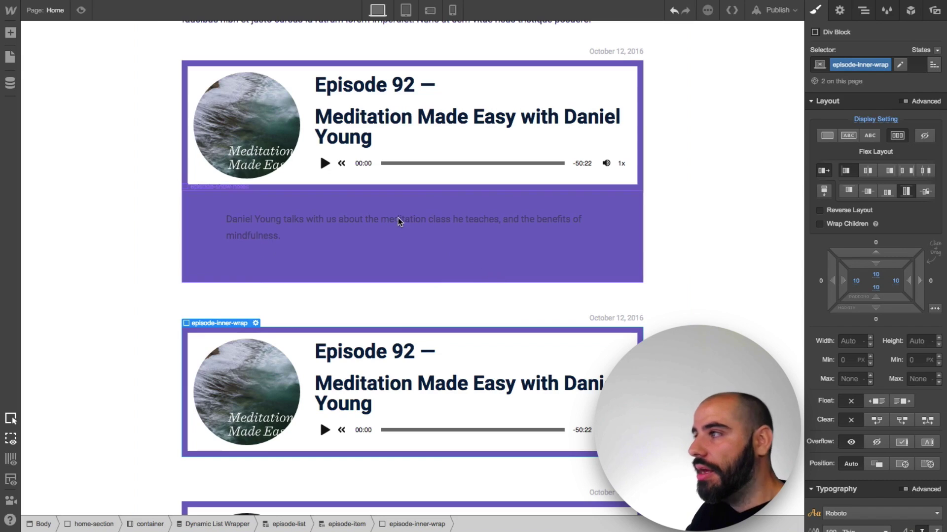
click(226, 324)
click(289, 524)
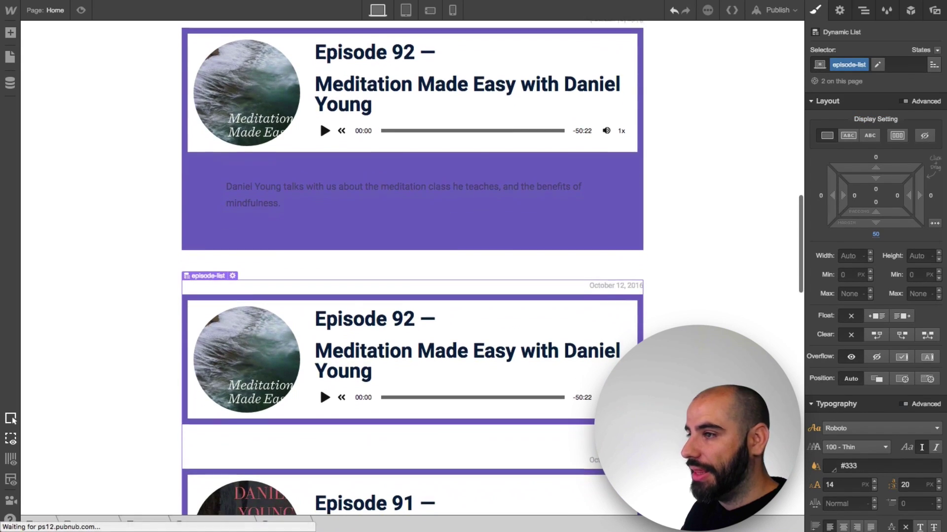
click(839, 10)
click(833, 344)
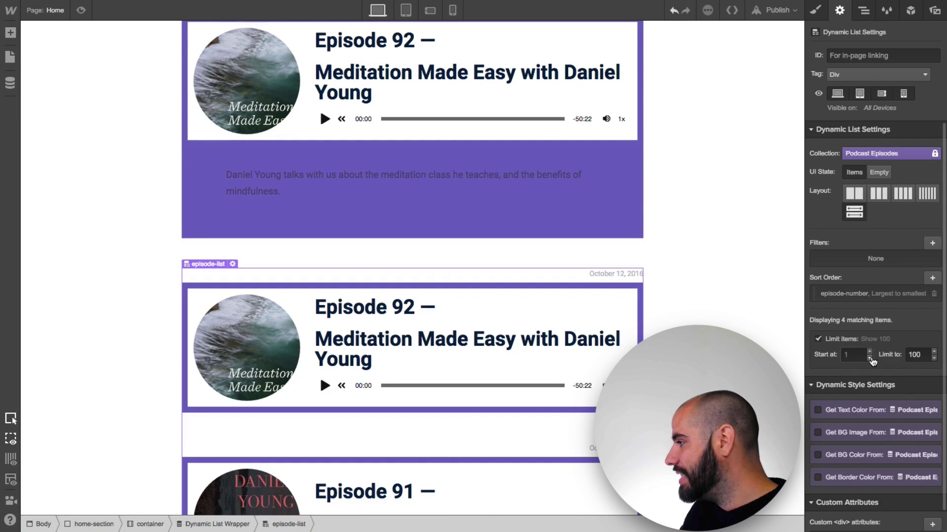
click(870, 352)
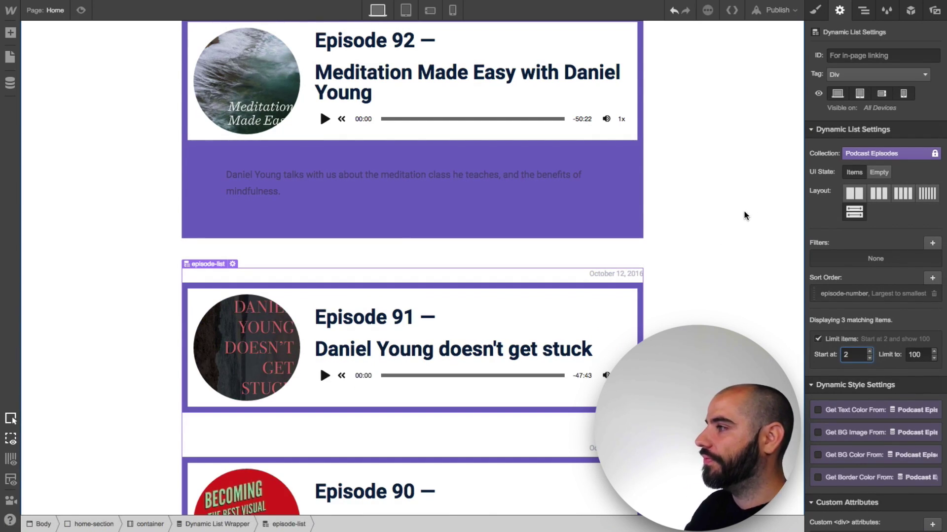
click(707, 248)
scroll(707, 247, up, 4)
scroll(707, 250, down, 1)
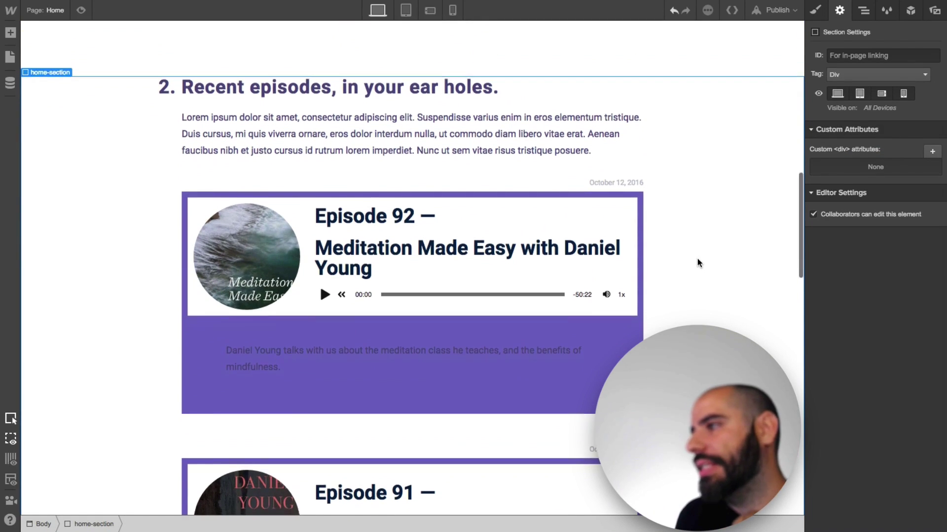
Step: Select the episode show-notes block and search the Help Center for 'specific selectors'
scroll(697, 258, down, 3)
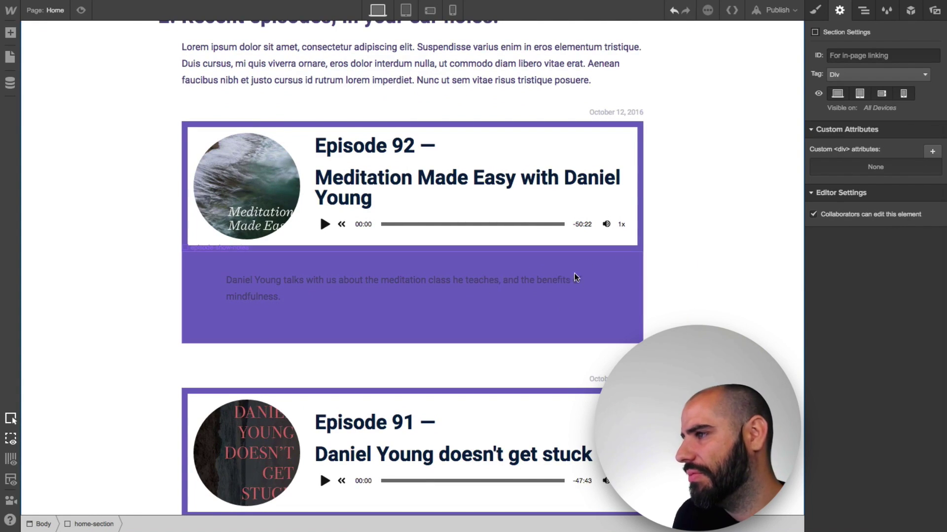
click(313, 276)
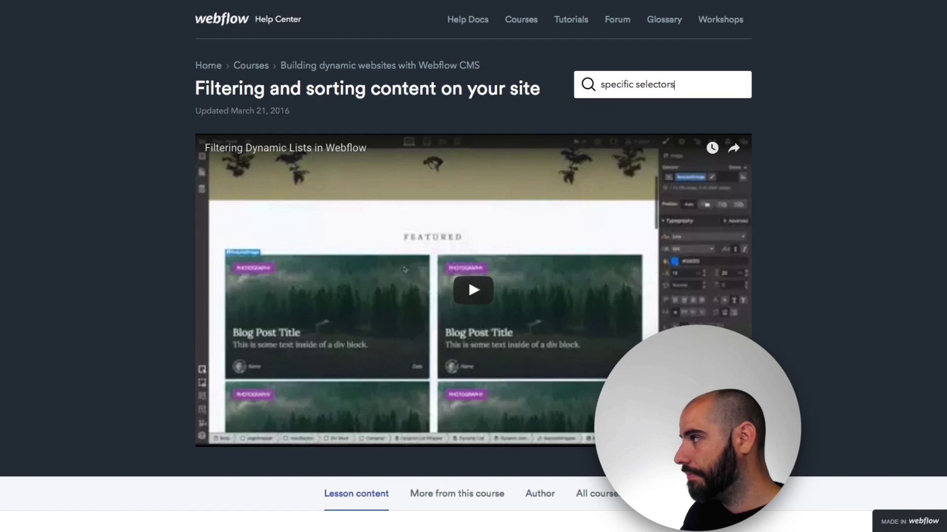
key(Return)
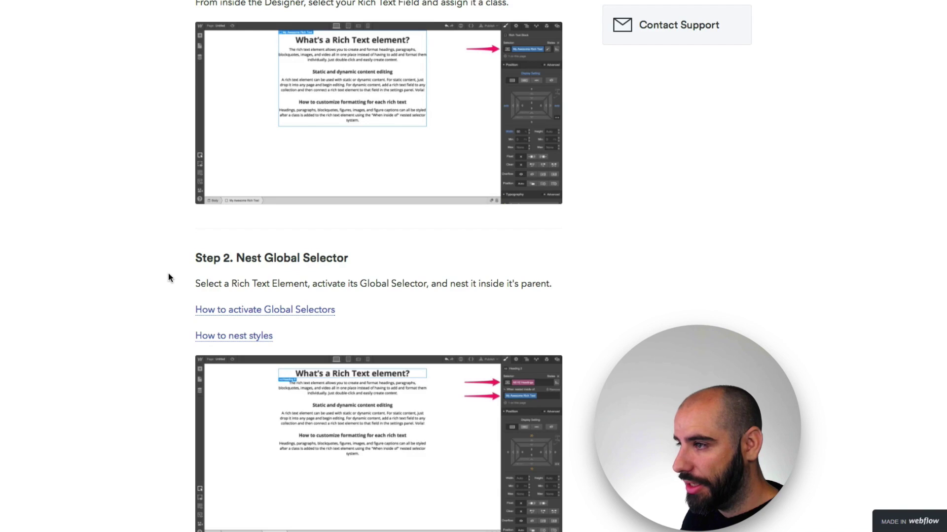
Step: Read the 'How to activate Global Selectors' article, then go back to the nested styles article
click(236, 311)
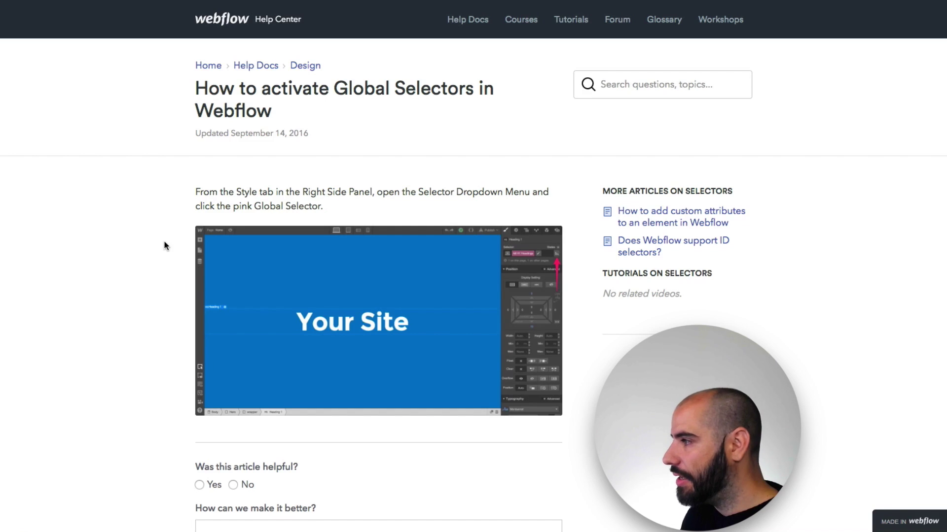
key(super+bracketleft)
scroll(580, 221, down, 3)
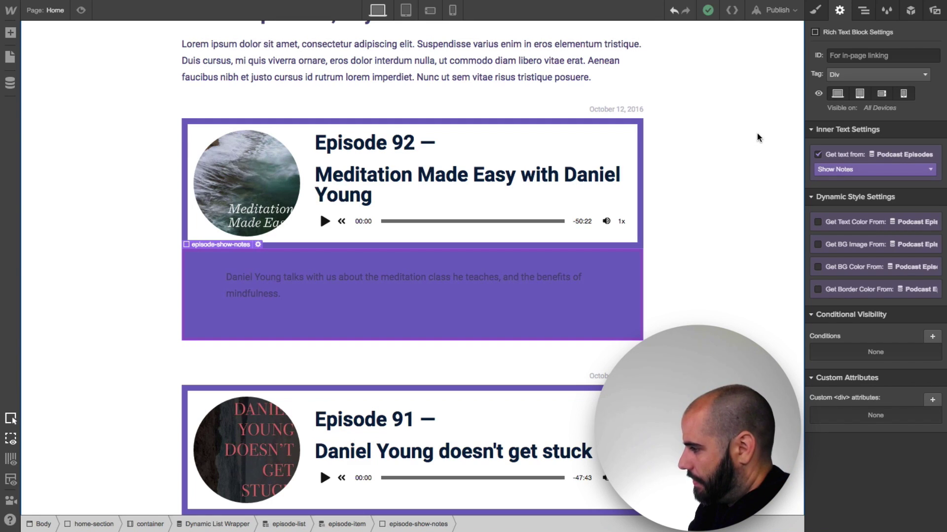
Step: Return to the Designer showing Episode 92's purple show-notes block
click(815, 10)
mouse_move(725, 6)
click(754, 9)
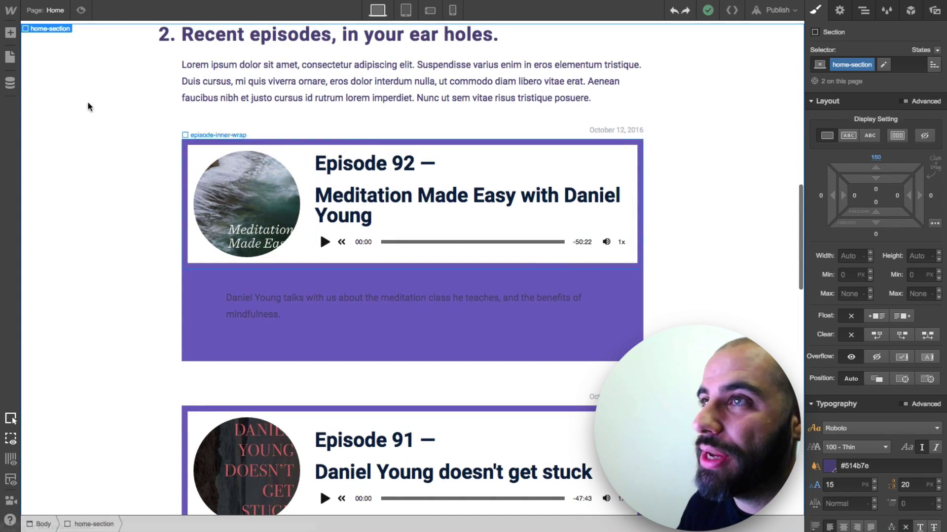
Step: Drag a Rich Text element from the Add panel above the Episode 92 card
click(11, 33)
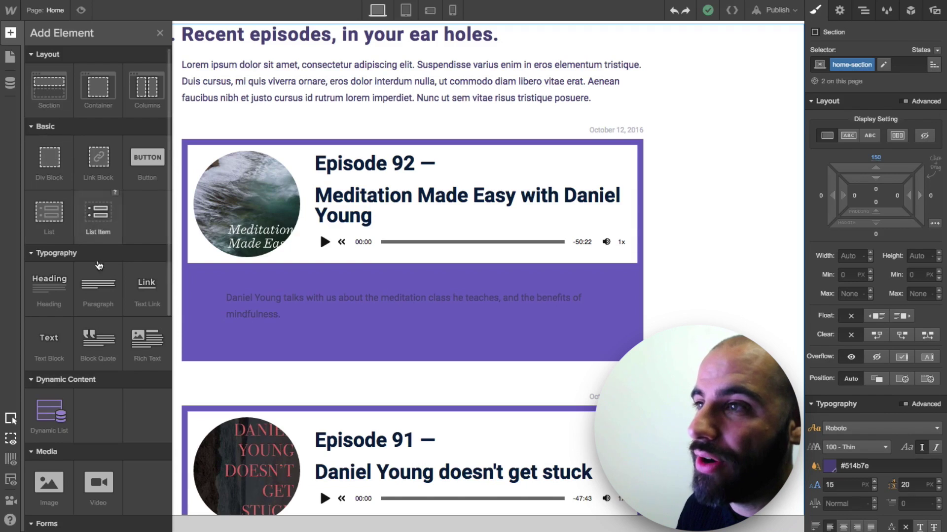
drag(135, 350, 280, 111)
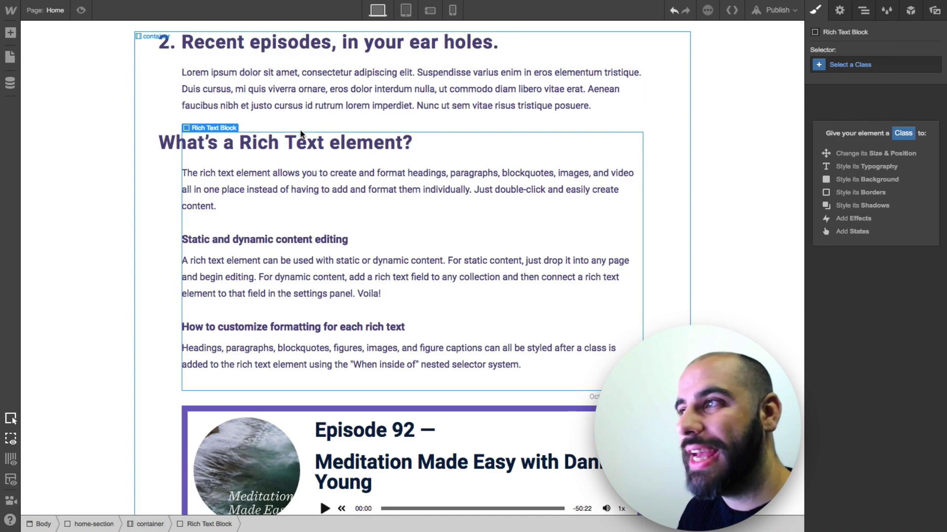
Step: Inspect the sample rich text's Heading 2, paragraphs and 'Static and dynamic content editing' subheading
click(305, 144)
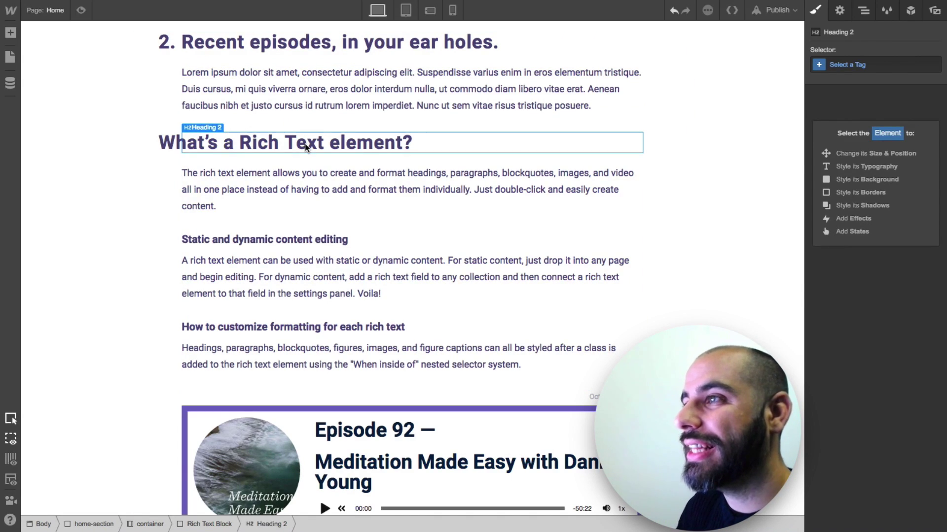
click(291, 179)
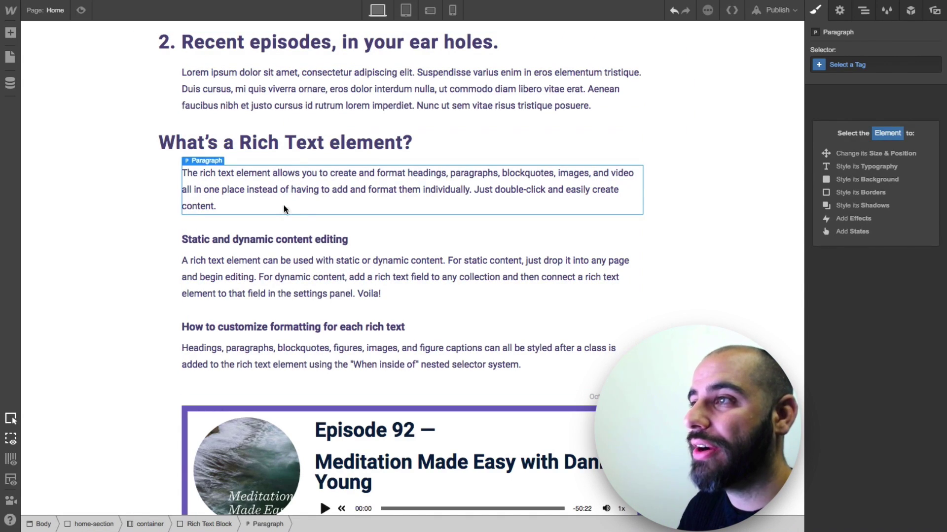
click(300, 142)
click(283, 238)
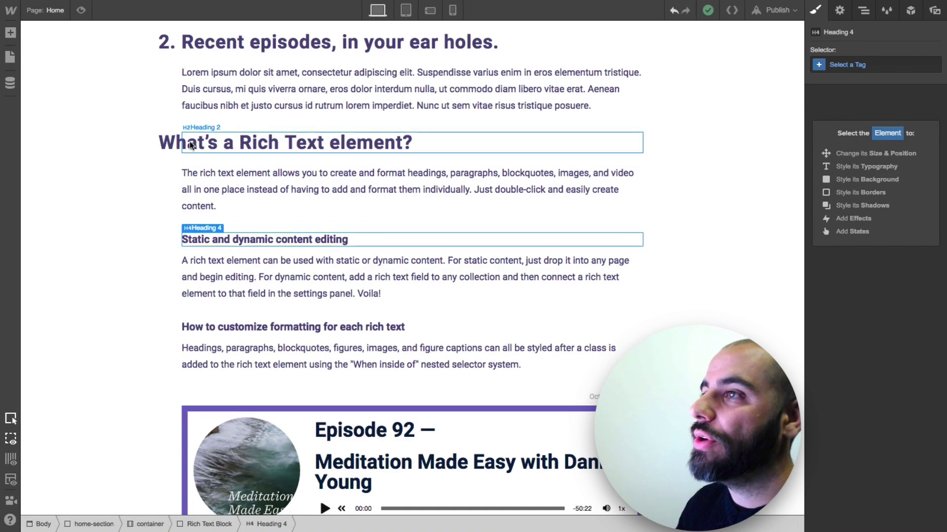
click(212, 37)
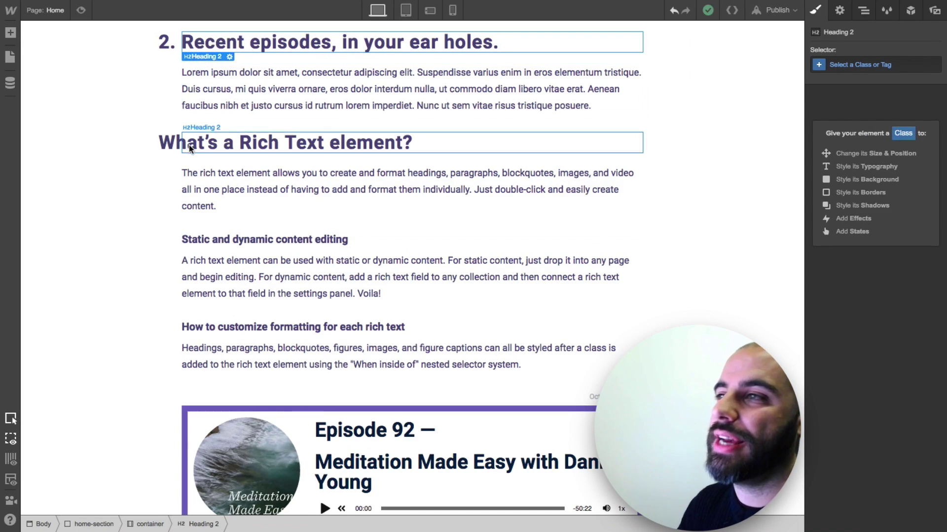
click(212, 143)
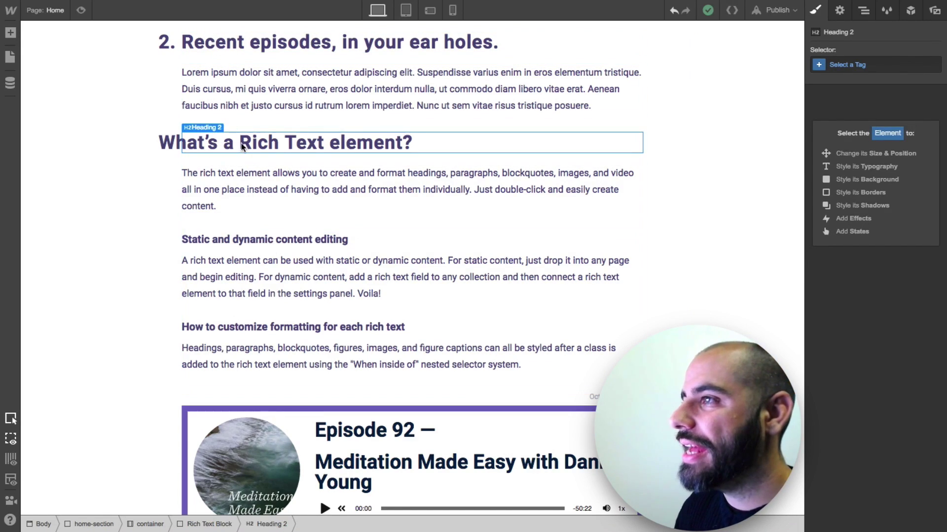
click(219, 186)
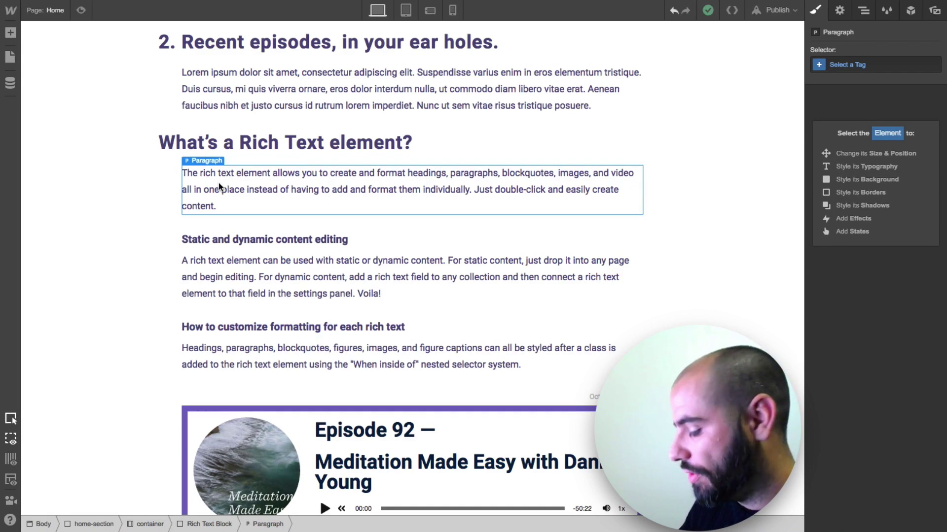
Step: Apply the episode-show-notes class to the whole sample Rich Text Block
key(super+Up)
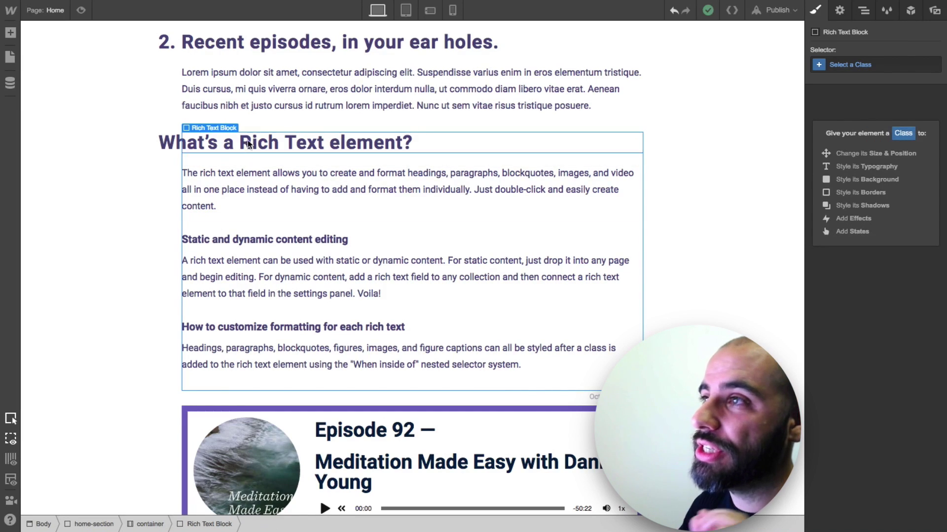
click(855, 68)
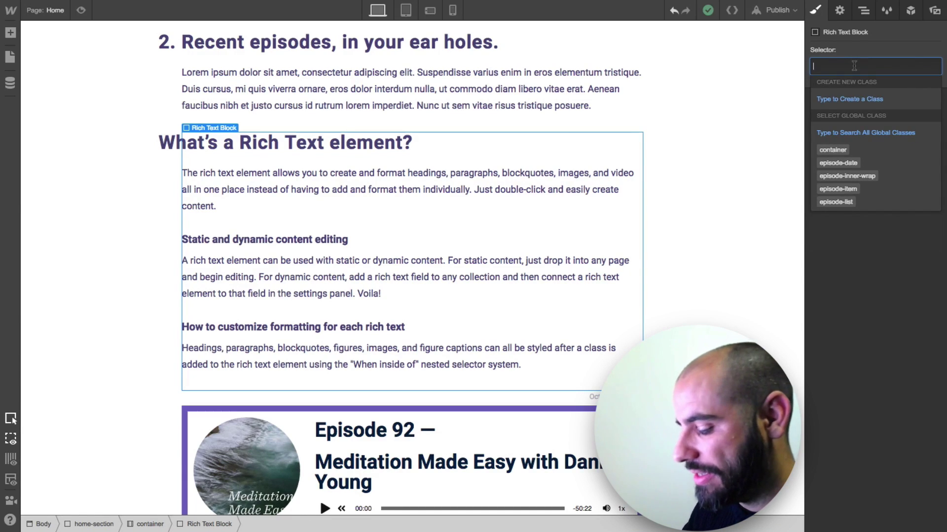
text(no)
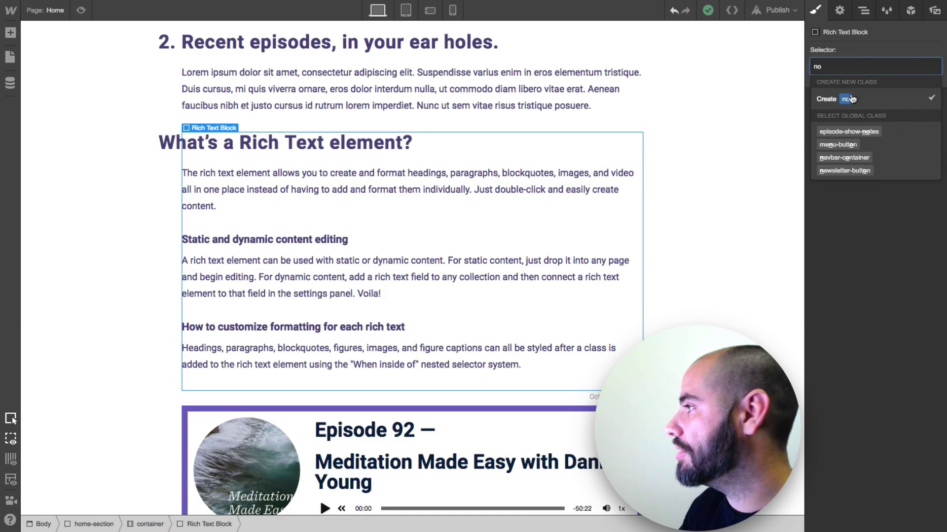
click(848, 132)
scroll(400, 217, down, 5)
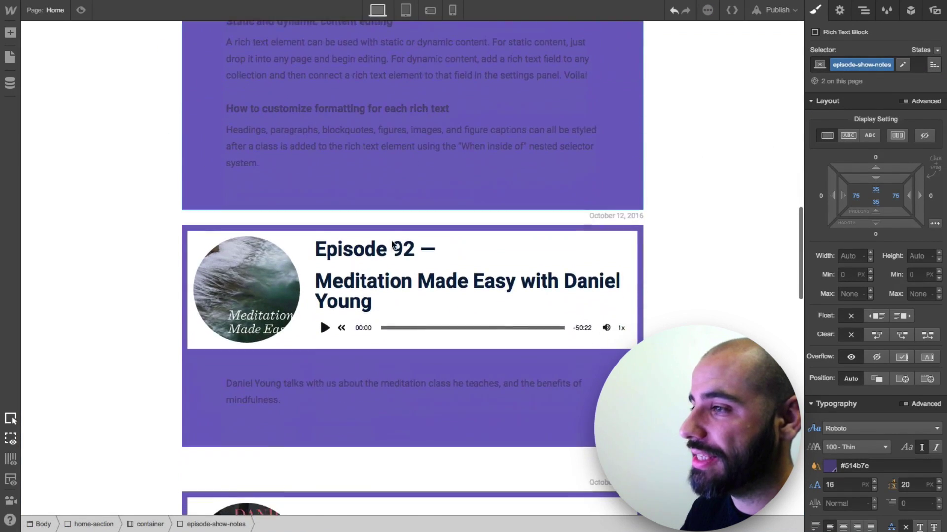
Step: Compare with Episode 92's show-notes styles and select the block's first paragraph
click(297, 379)
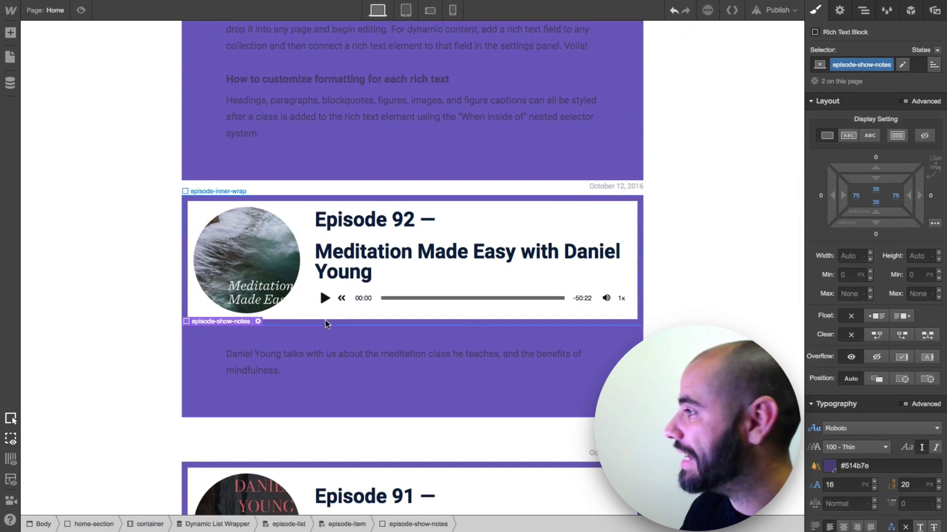
scroll(857, 400, down, 5)
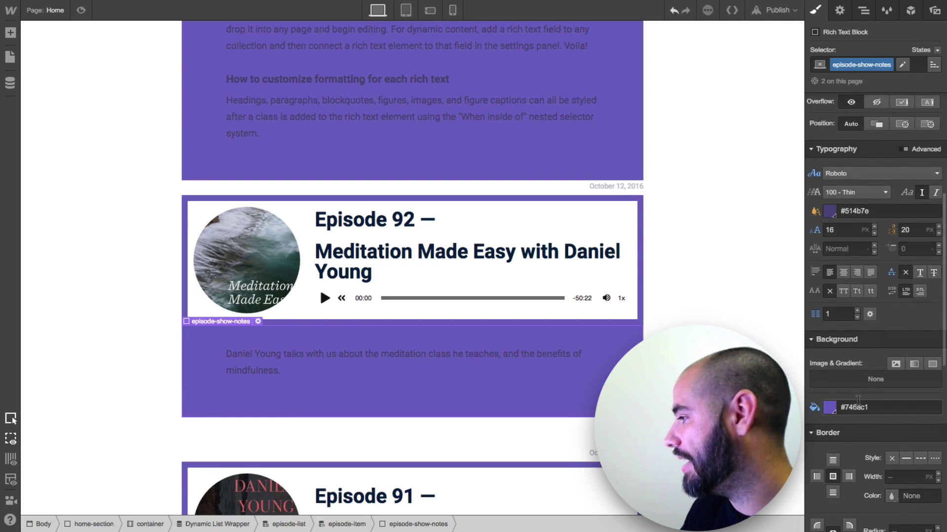
scroll(602, 276, up, 10)
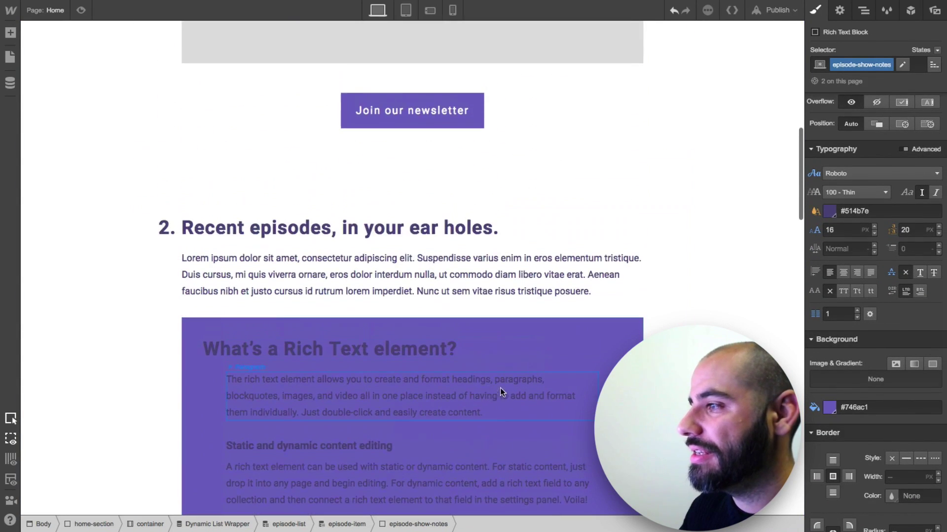
click(587, 329)
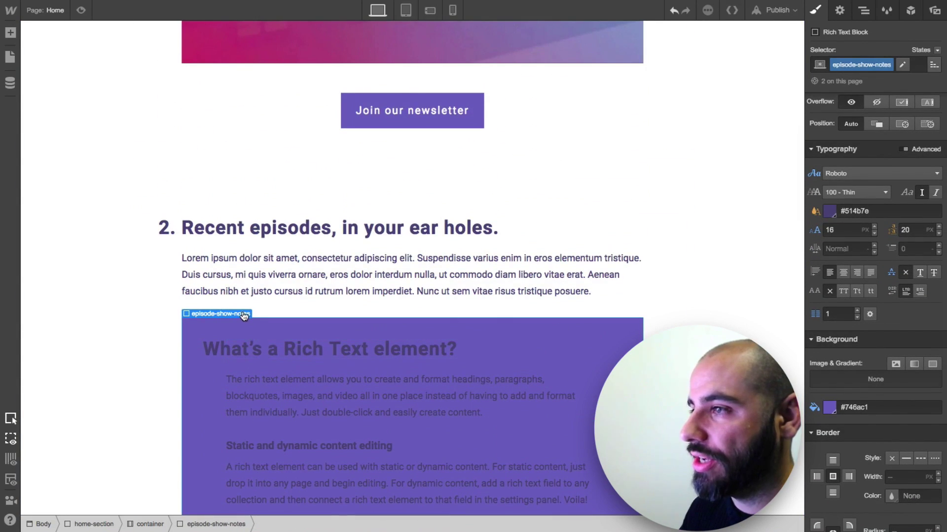
click(318, 394)
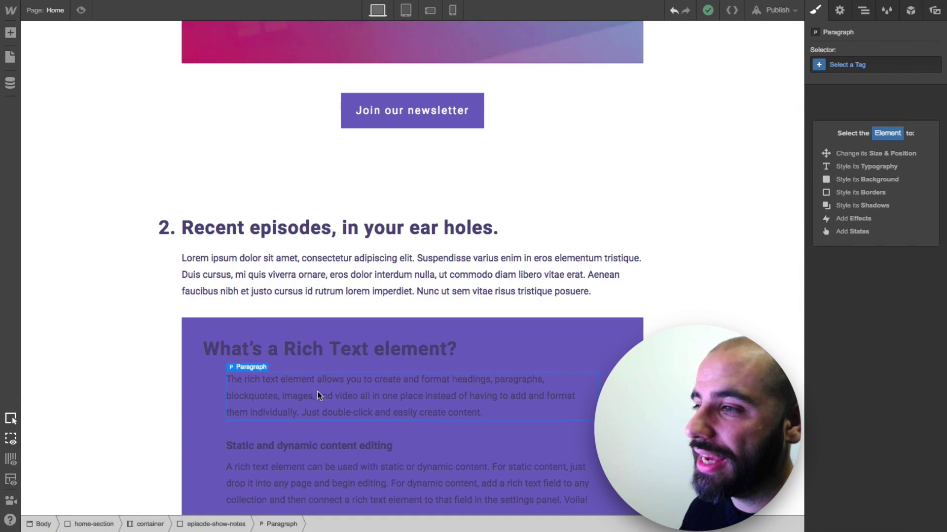
scroll(319, 389, down, 2)
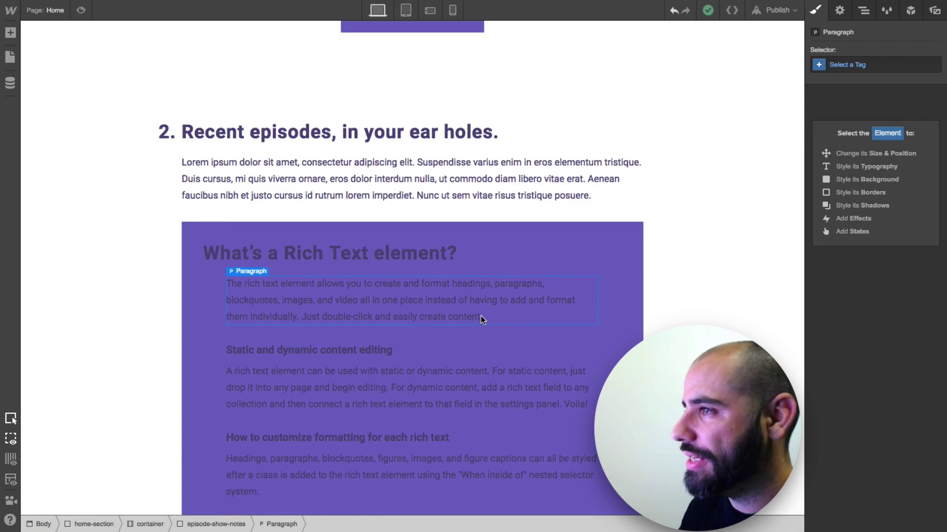
click(217, 220)
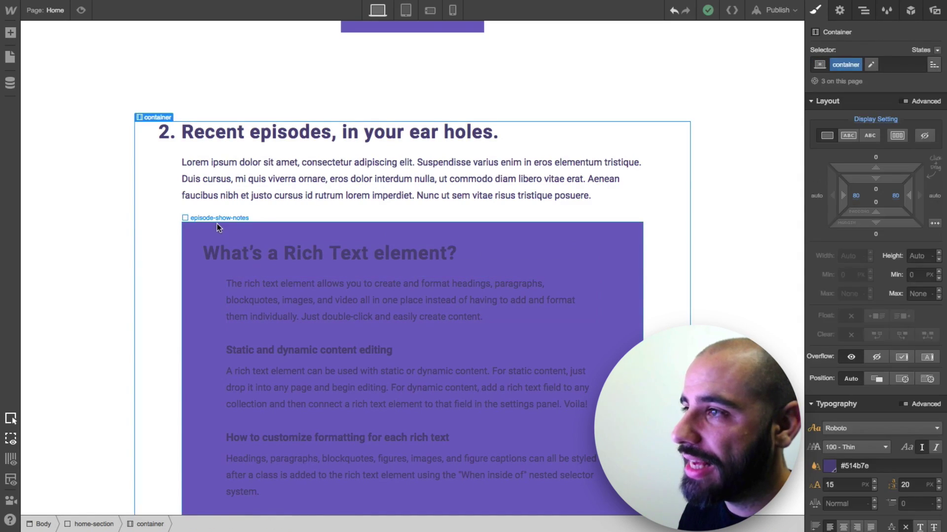
click(217, 223)
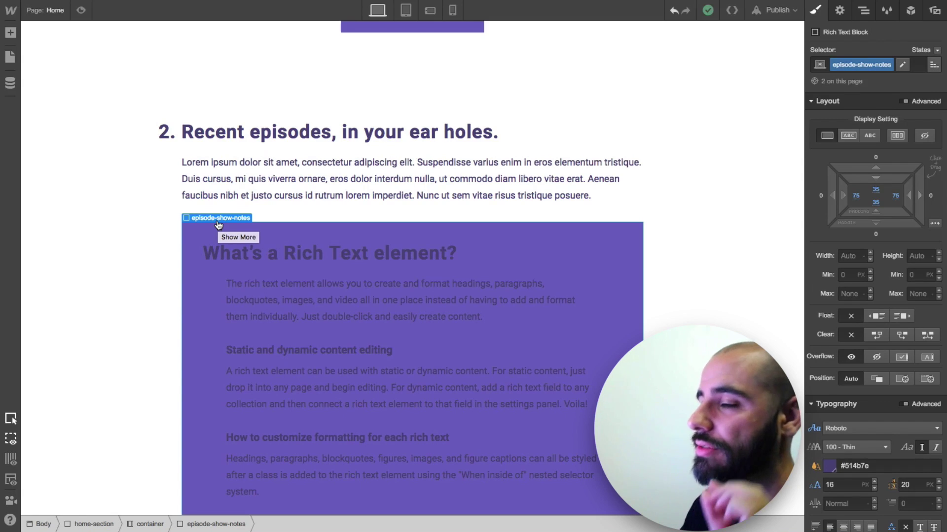
click(252, 288)
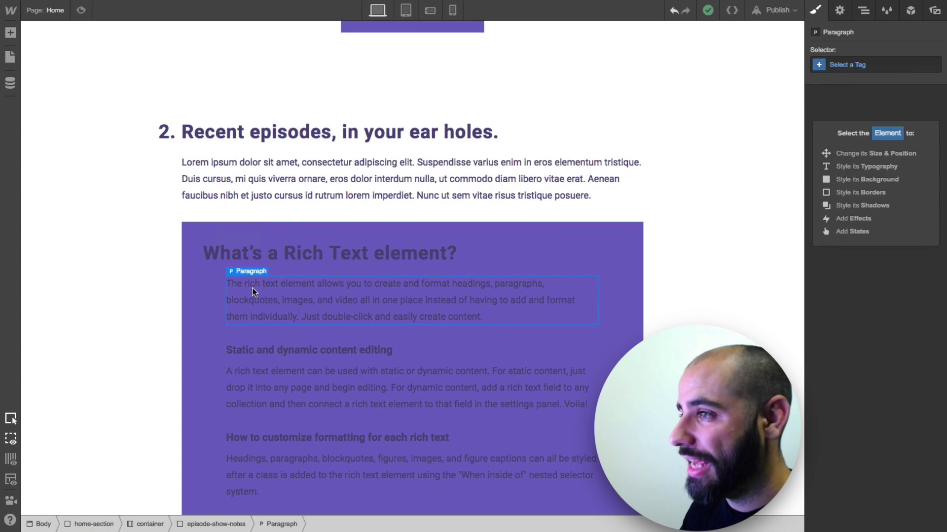
click(846, 66)
Step: Target All Paragraphs nested inside episode-show-notes, matching 3 paragraphs on the page
click(844, 98)
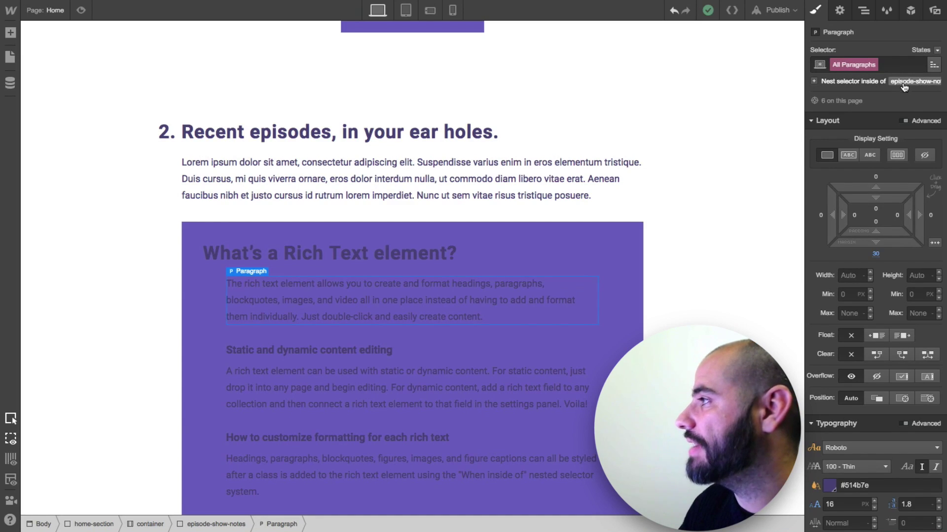
click(814, 82)
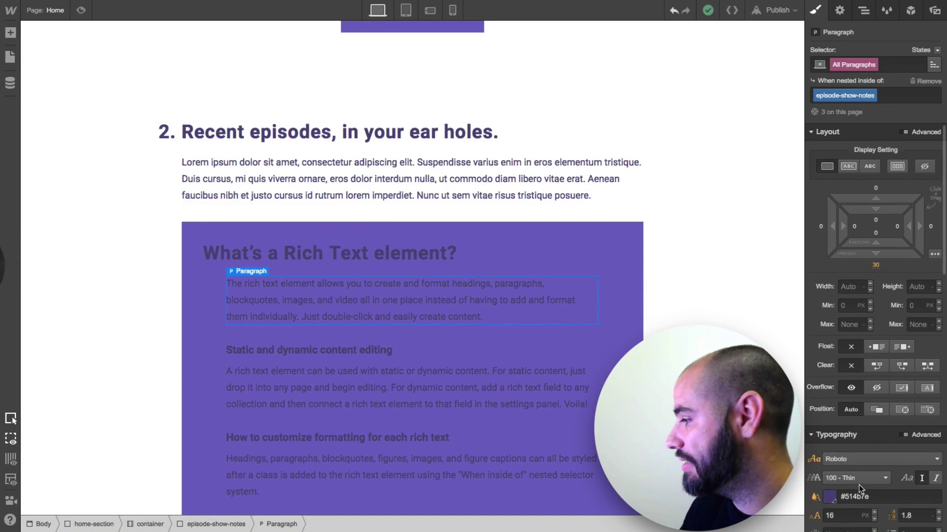
scroll(879, 436, down, 2)
double_click(862, 471)
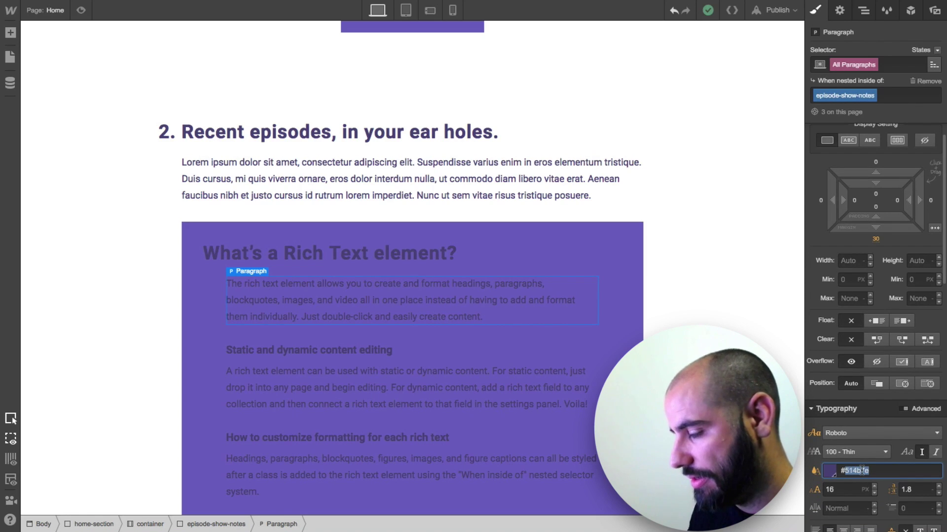
Step: Set the nested show-notes paragraph colour to white and font size to 18 px
text(white)
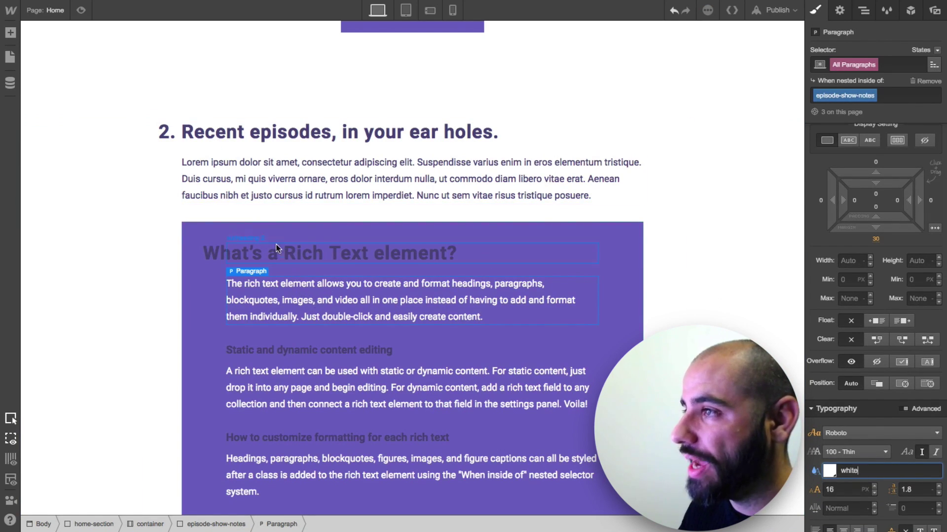
scroll(549, 247, down, 5)
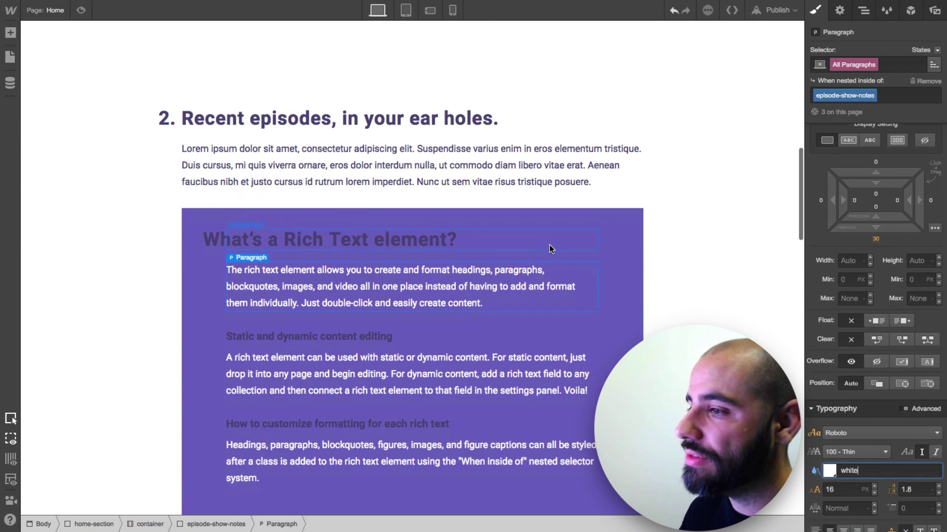
scroll(549, 248, down, 5)
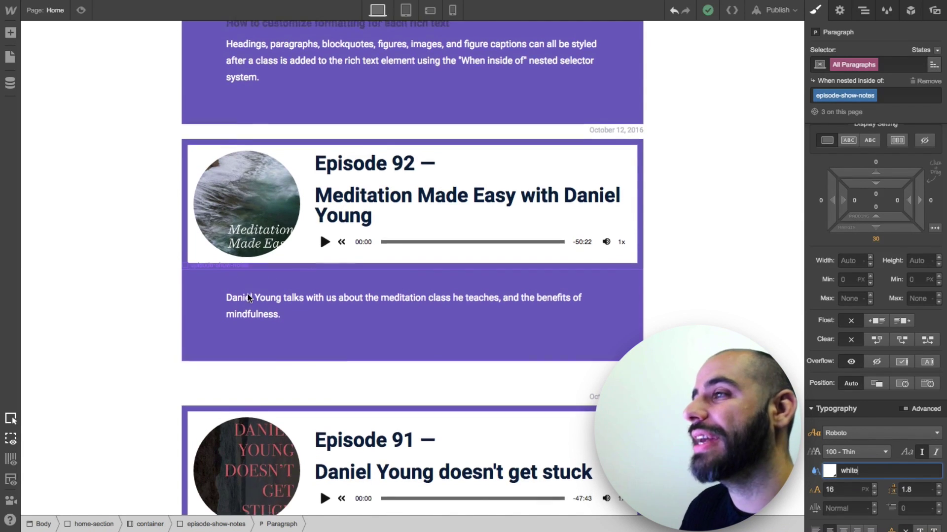
scroll(247, 294, up, 3)
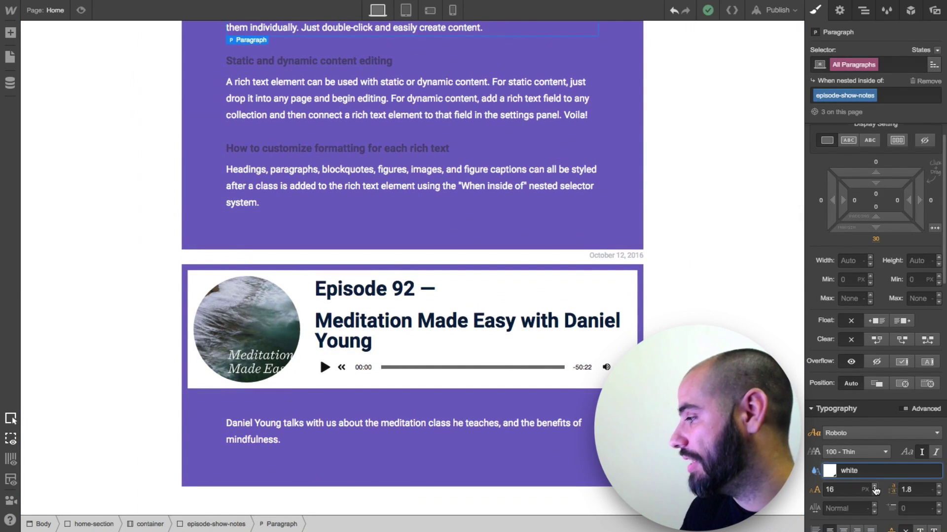
click(874, 487)
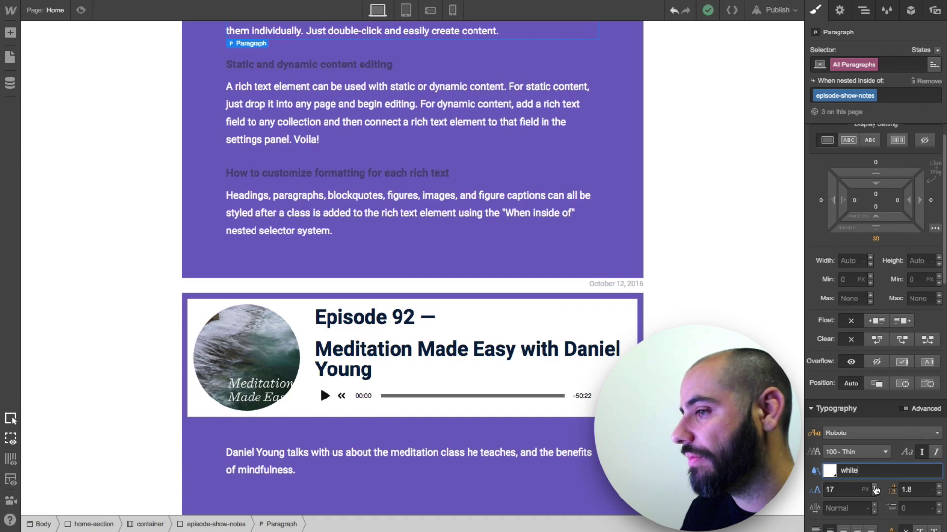
click(874, 486)
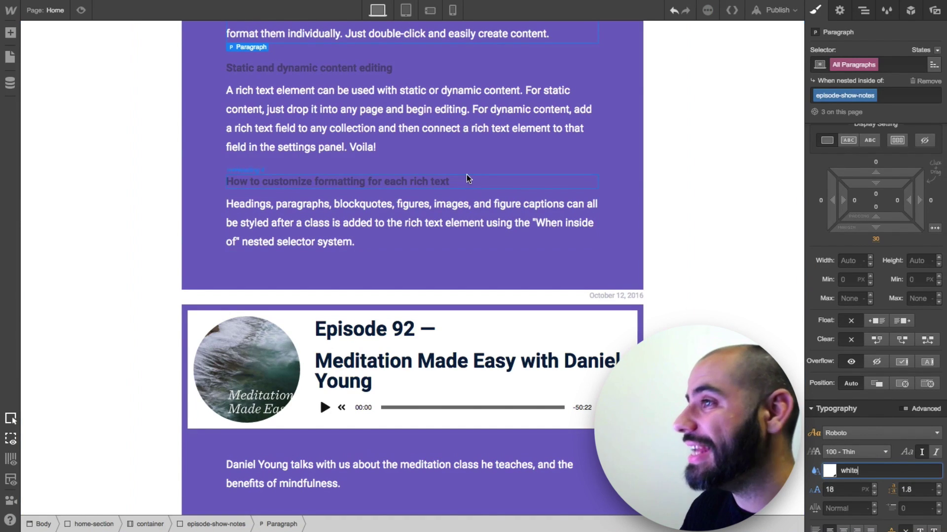
scroll(466, 174, up, 5)
scroll(466, 174, down, 6)
scroll(467, 175, down, 2)
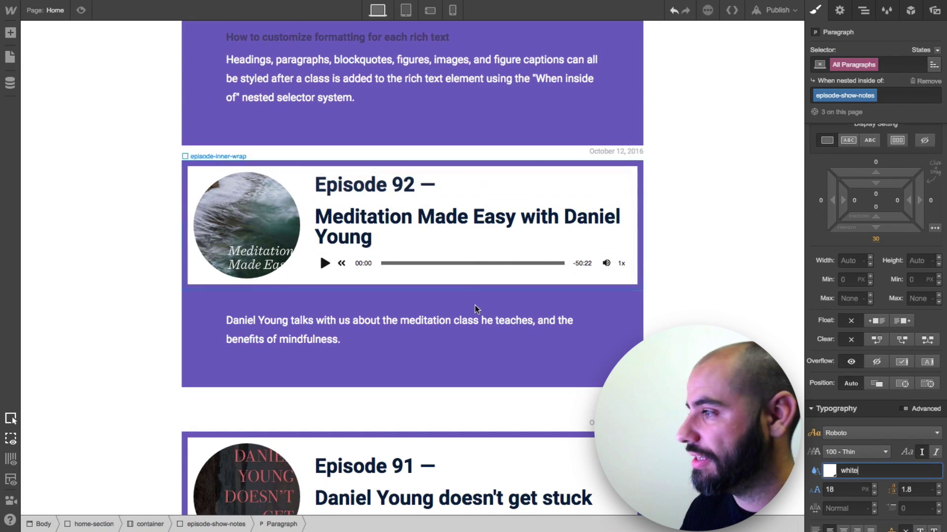
scroll(474, 305, up, 7)
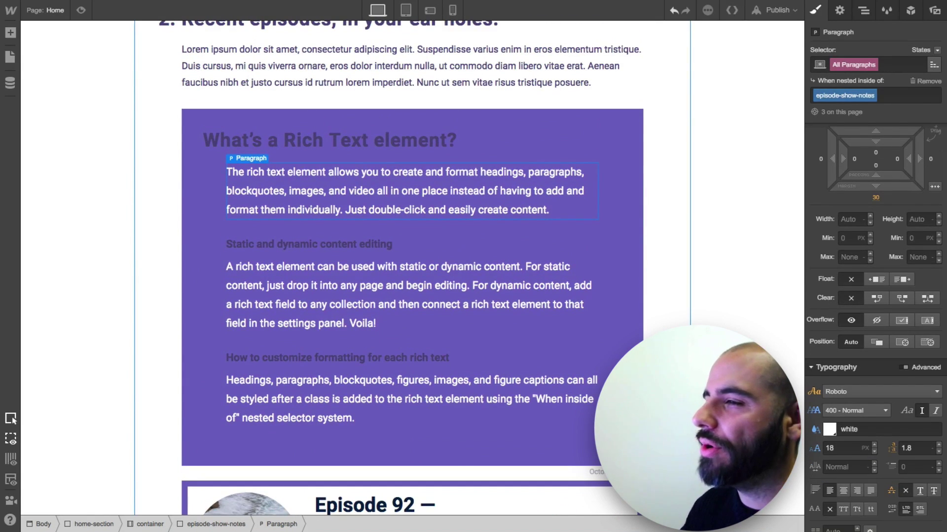
Step: Create an All H4 Headings style nested inside episode-show-notes
click(304, 242)
click(858, 63)
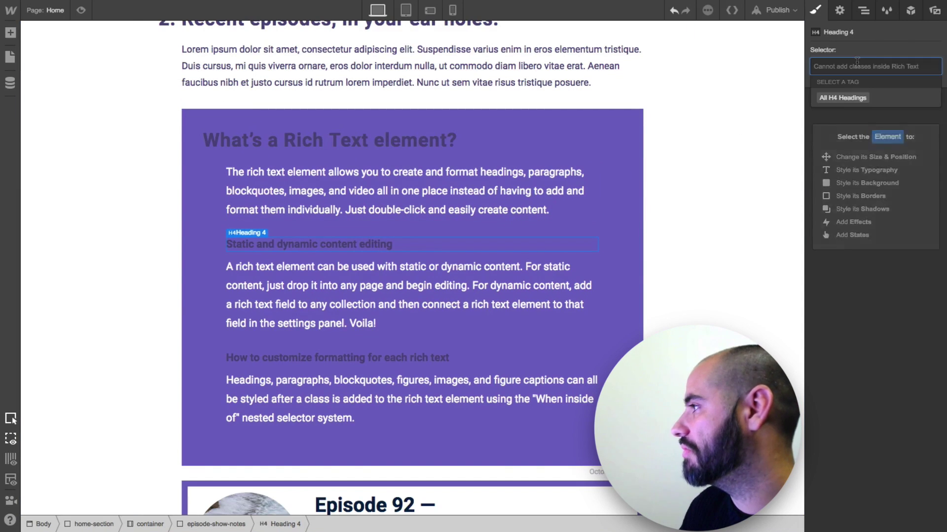
click(845, 98)
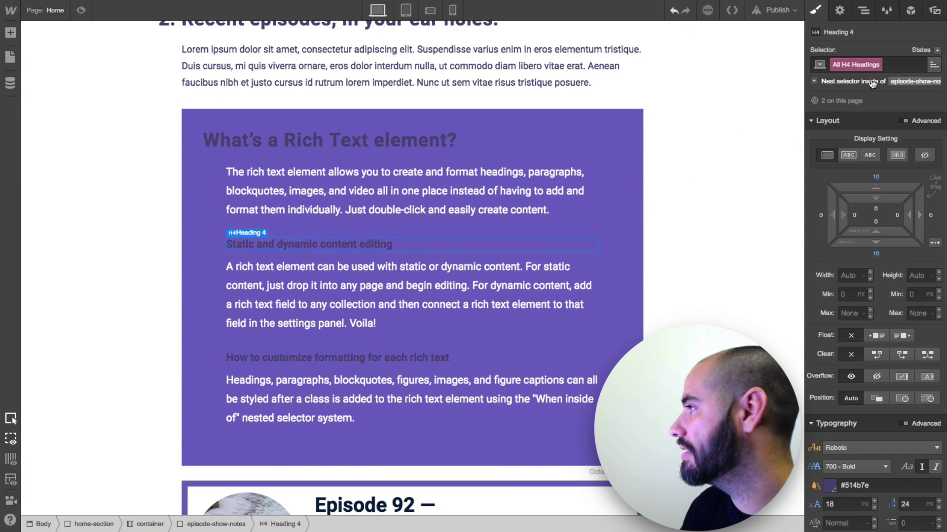
click(872, 82)
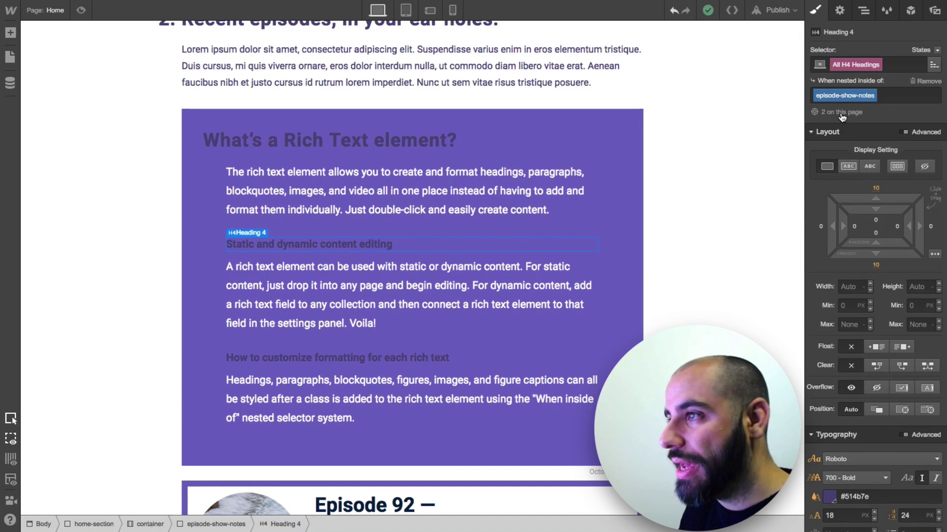
Step: Set the nested H4 heading colour to white, turning both subheadings white
click(882, 497)
text(white)
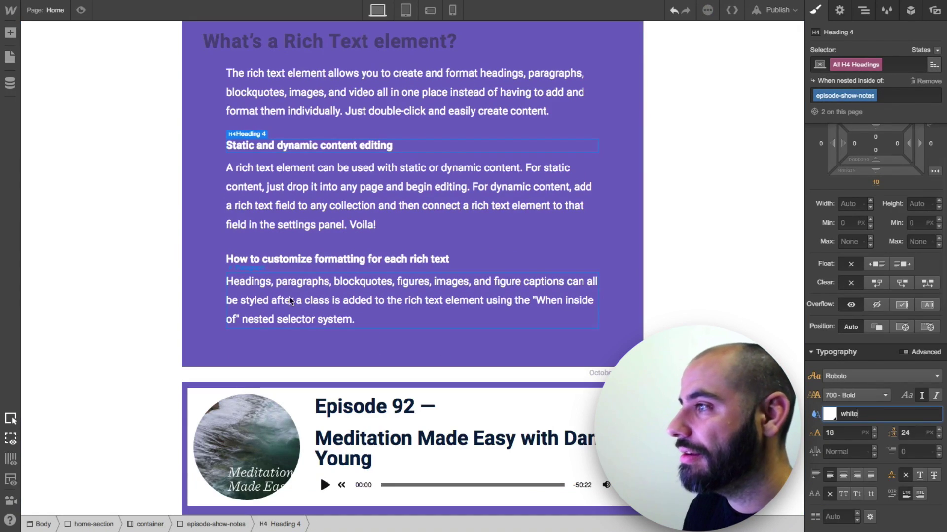
scroll(545, 217, up, 3)
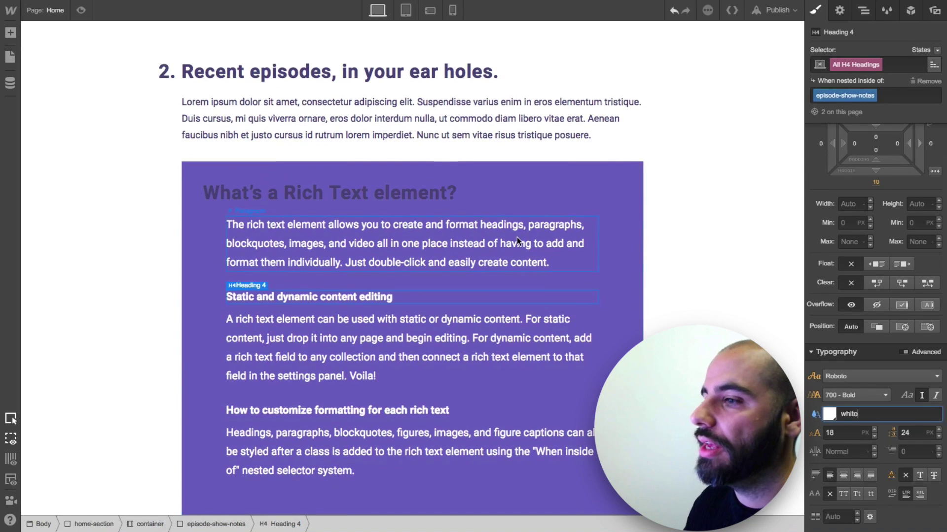
scroll(517, 238, down, 4)
scroll(517, 237, down, 5)
scroll(514, 237, up, 6)
scroll(231, 37, up, 2)
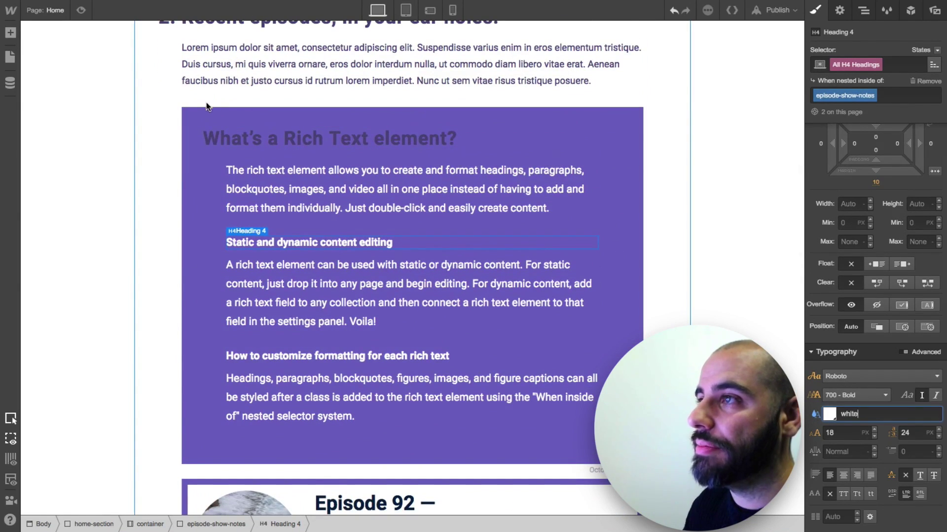
click(204, 109)
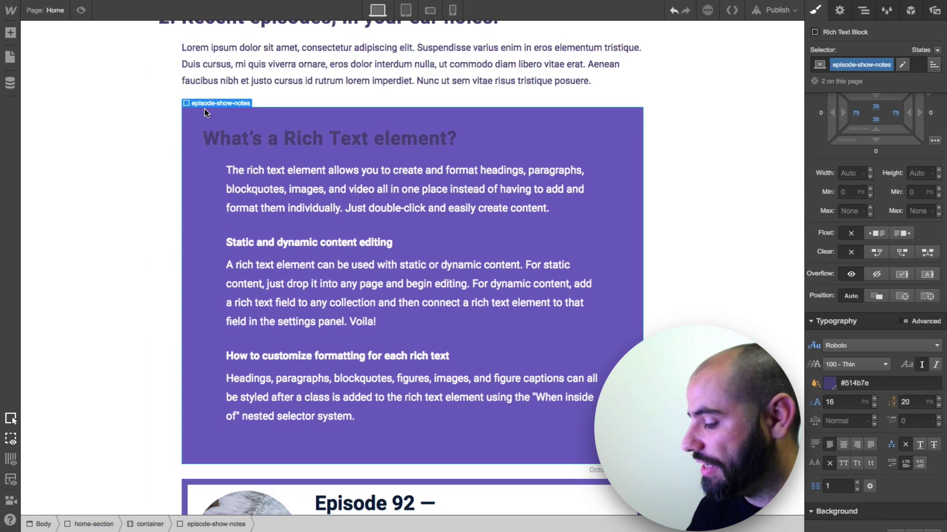
Step: Delete the sample Rich Text Block and switch to the Tablet portrait view
key(Delete)
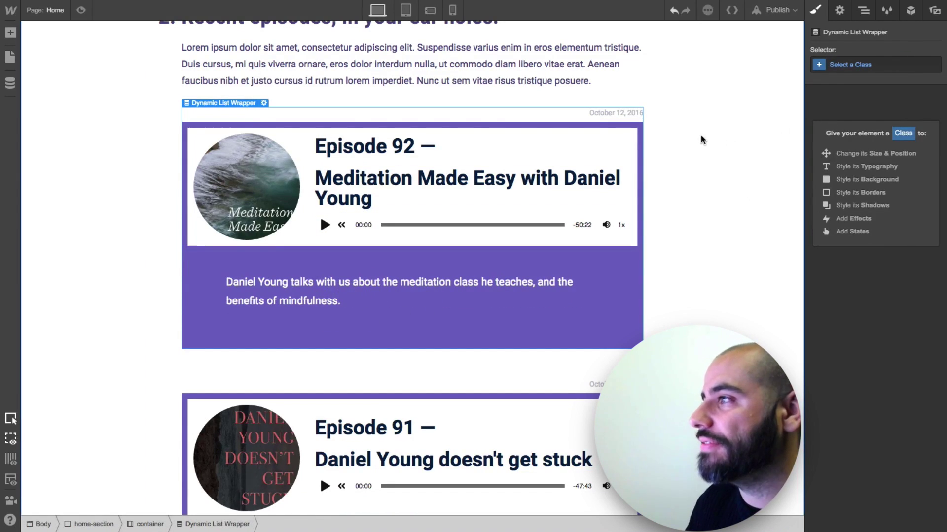
click(703, 116)
scroll(717, 111, up, 3)
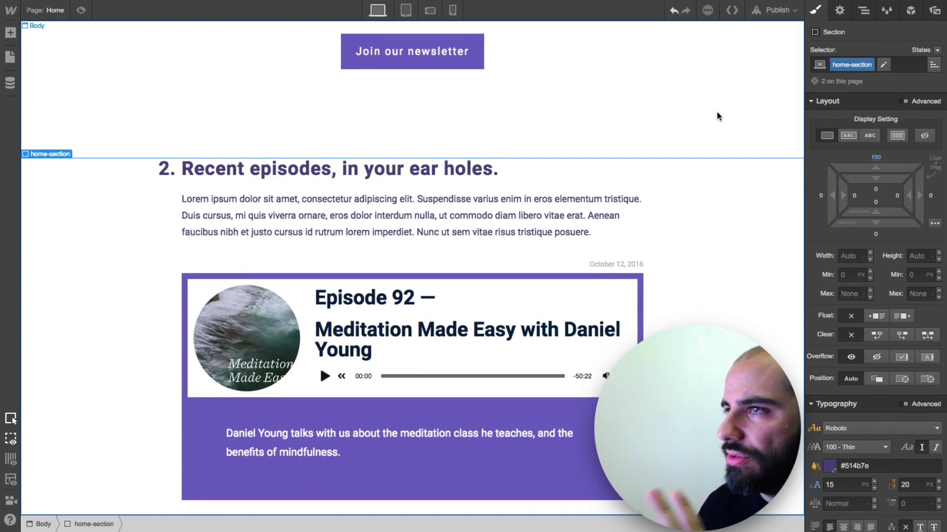
scroll(717, 116, down, 2)
scroll(716, 117, down, 6)
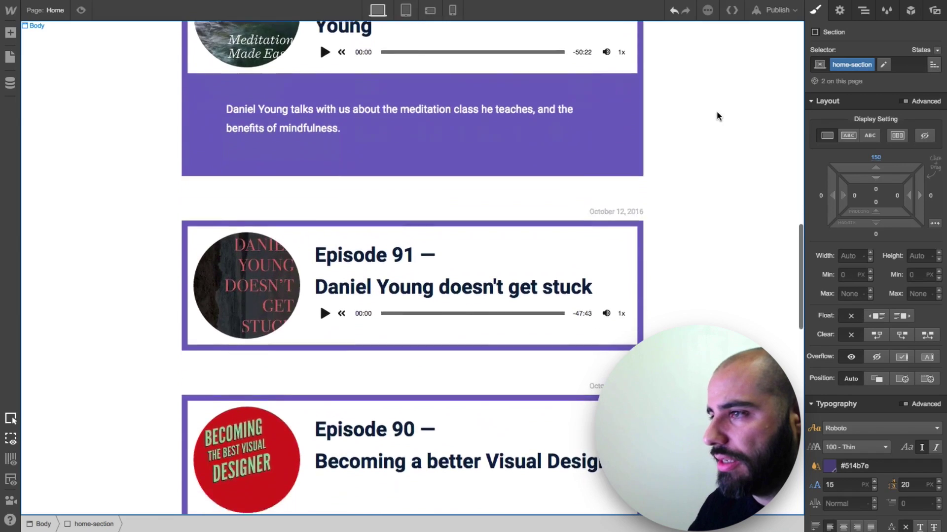
scroll(717, 116, down, 6)
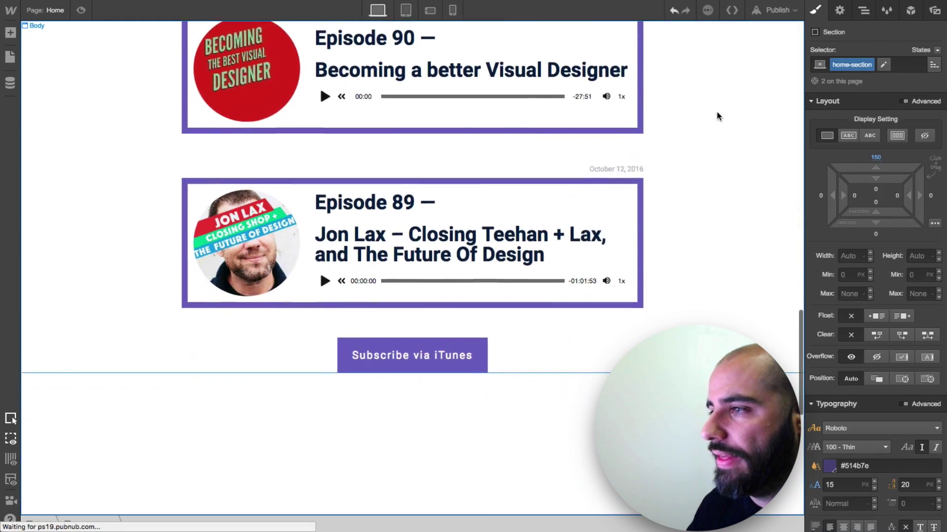
scroll(717, 116, up, 20)
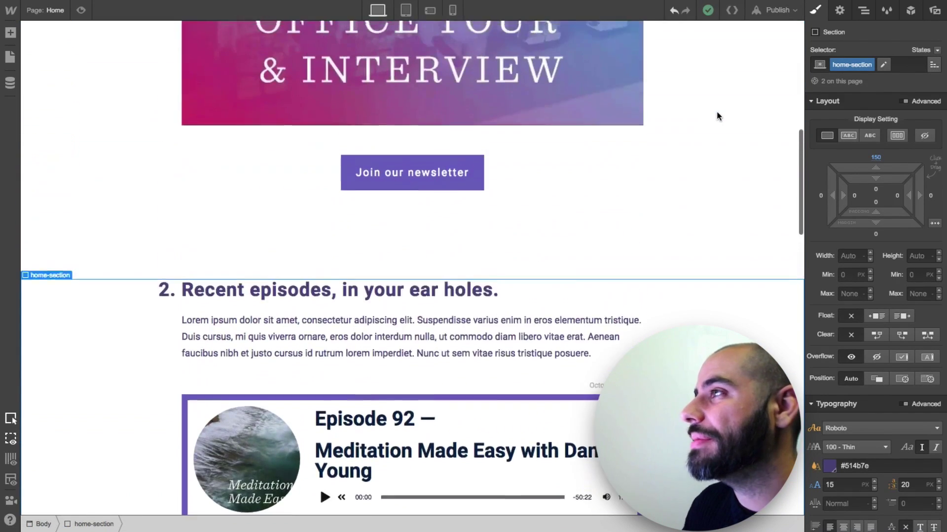
scroll(717, 117, up, 7)
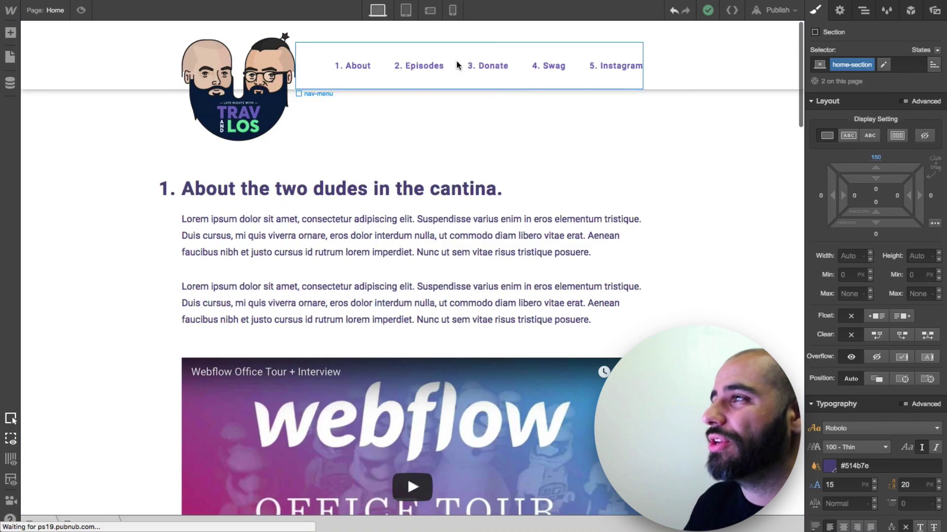
click(407, 12)
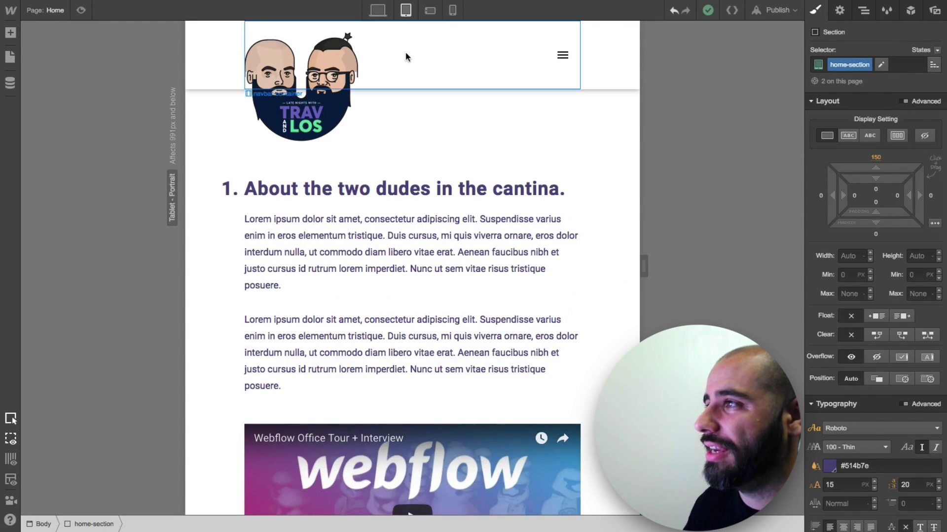
Step: Review the episode cards at tablet width, then switch to the Phone - Landscape view
scroll(501, 140, down, 17)
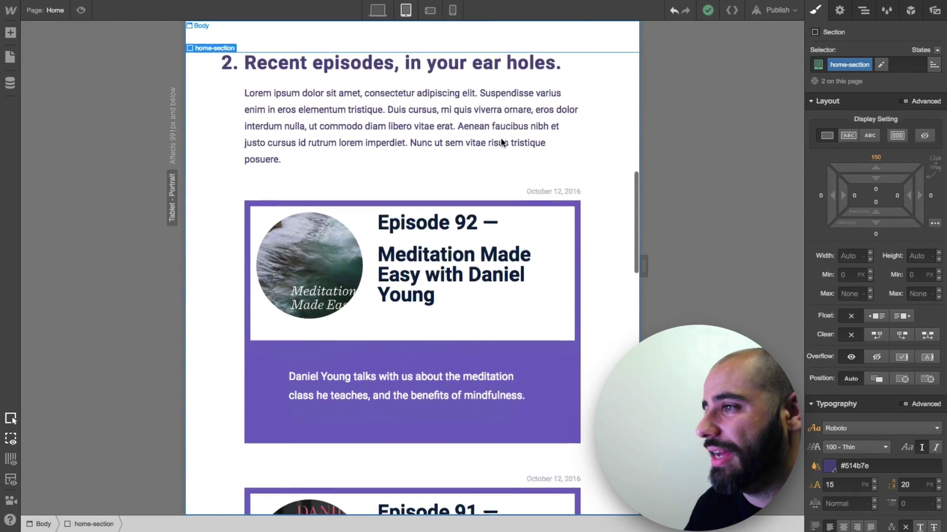
scroll(501, 142, down, 14)
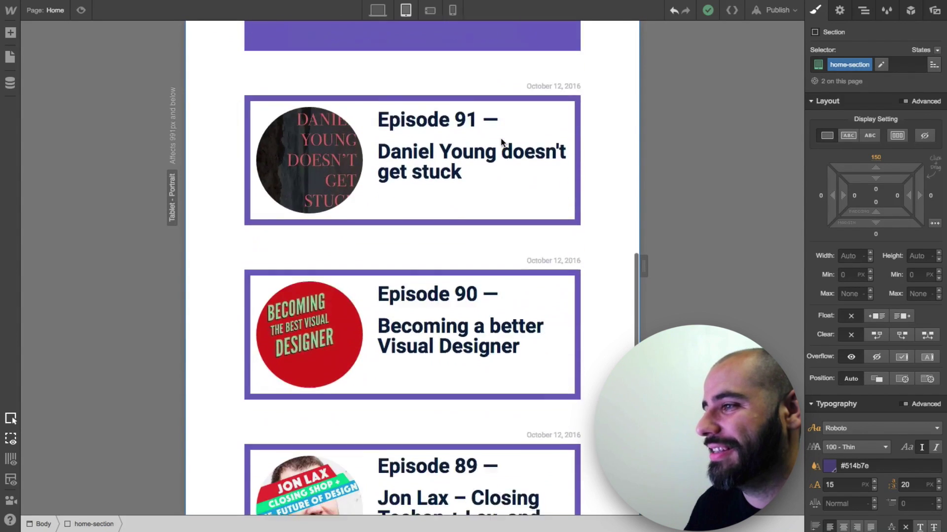
scroll(503, 143, down, 1)
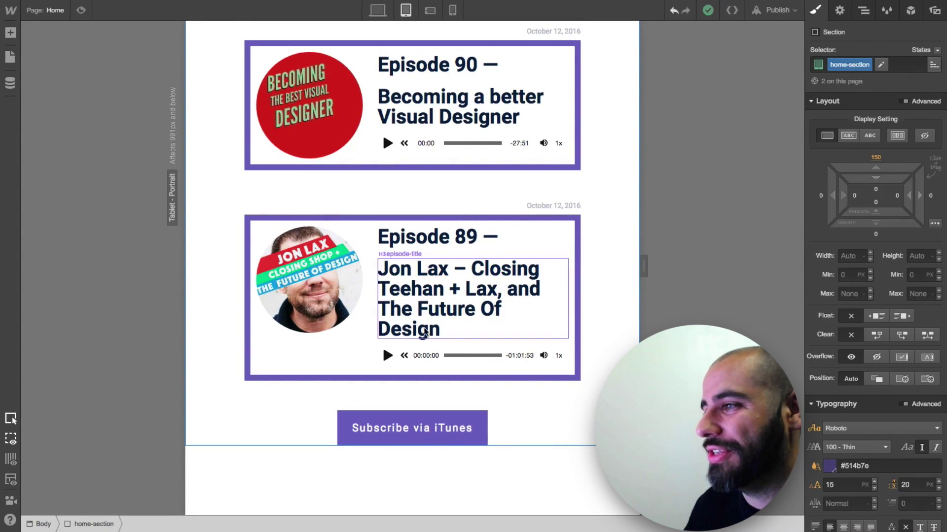
click(430, 12)
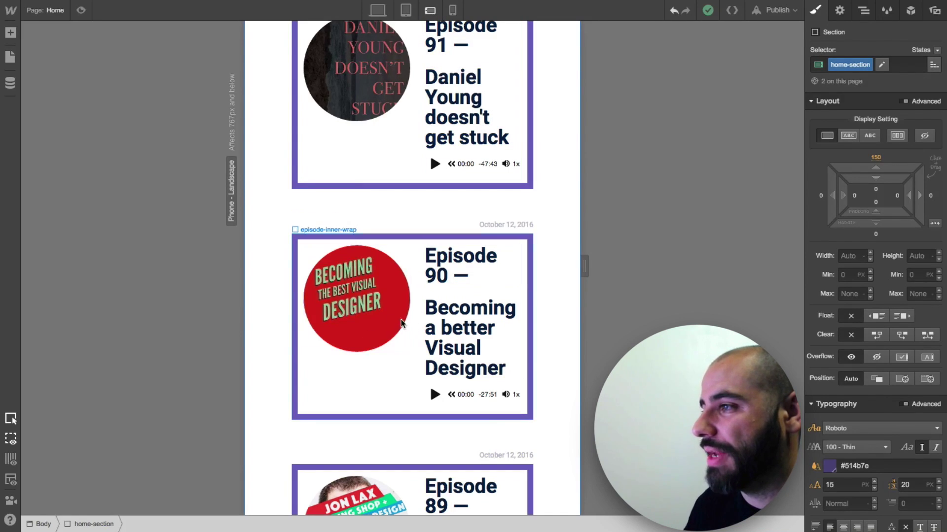
scroll(433, 106, up, 5)
scroll(433, 106, up, 3)
mouse_move(429, 15)
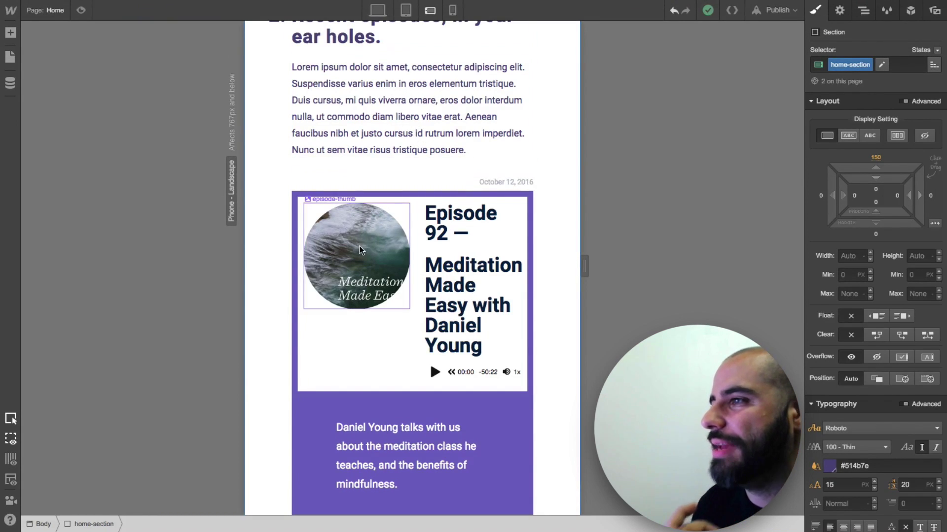
Step: Shrink the episode thumbnails' maximum width to about 120 px at phone landscape
click(359, 247)
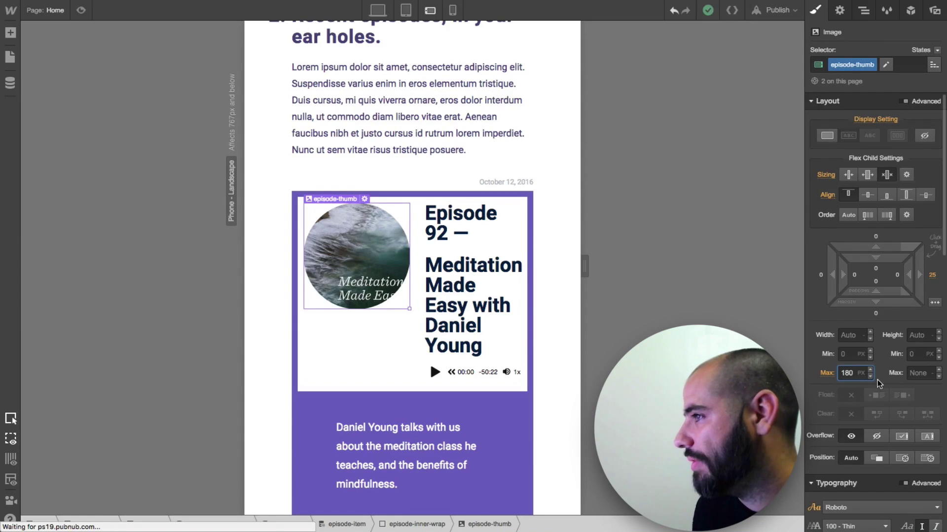
key(shift+Down)
key(shift+Down)
key(shift+Down)
key(shift+Down)
key(shift+Down)
key(shift+Down)
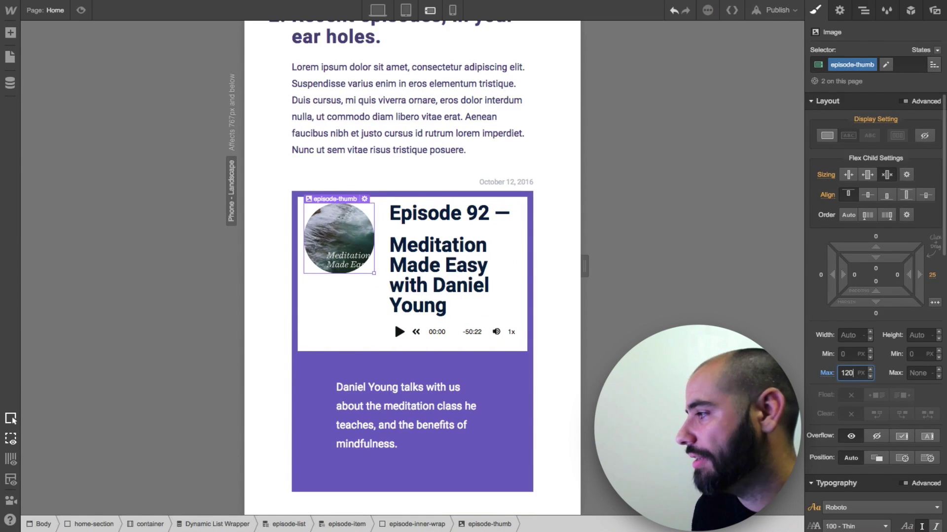
key(shift+Down)
key(shift+Down)
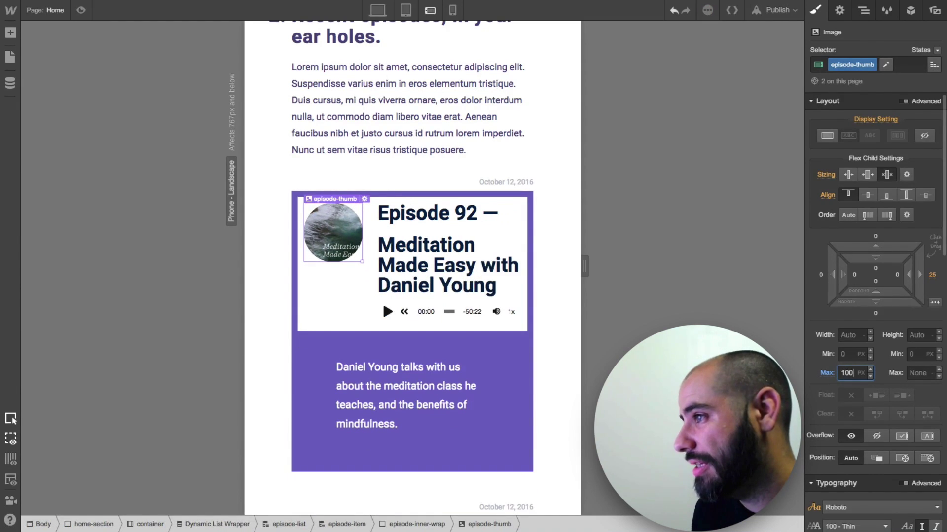
scroll(410, 247, down, 6)
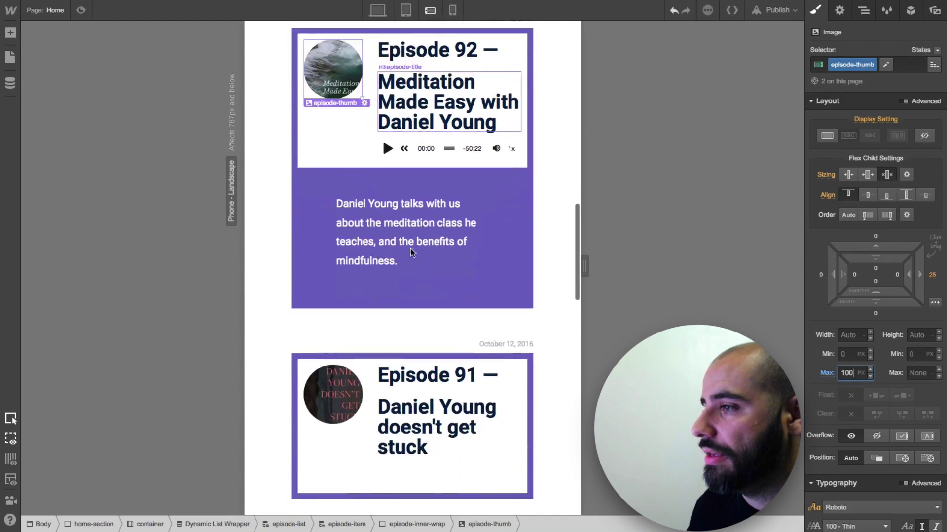
scroll(492, 240, down, 2)
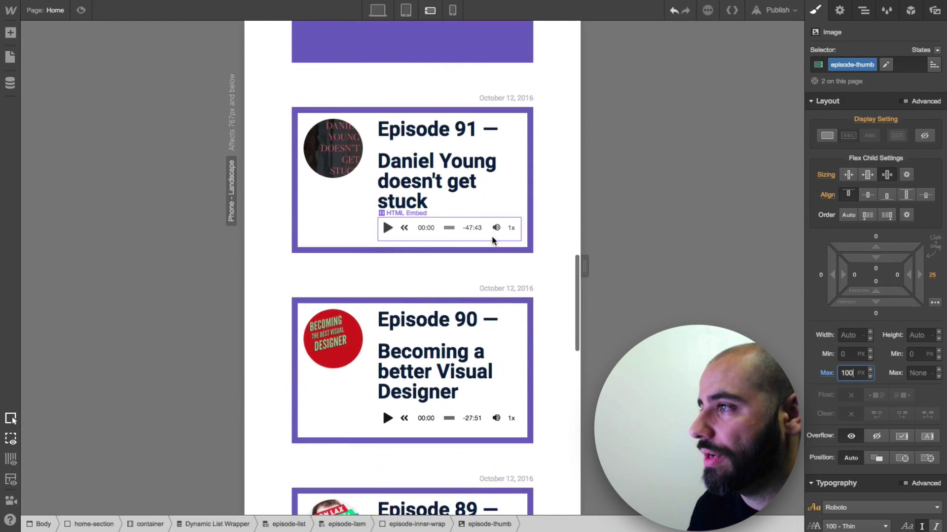
Step: Set the episode title and episode number headings to 24 px
click(440, 172)
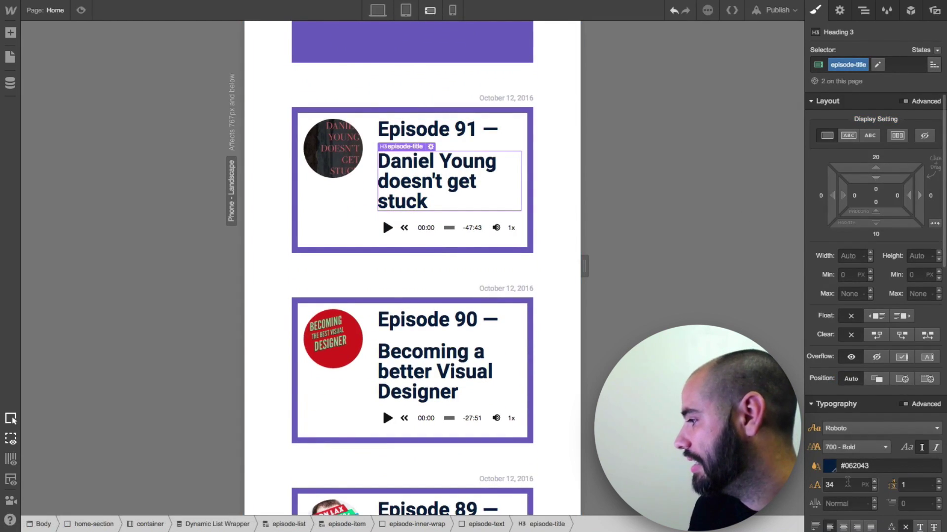
key(BackSpace)
key(BackSpace)
text(24)
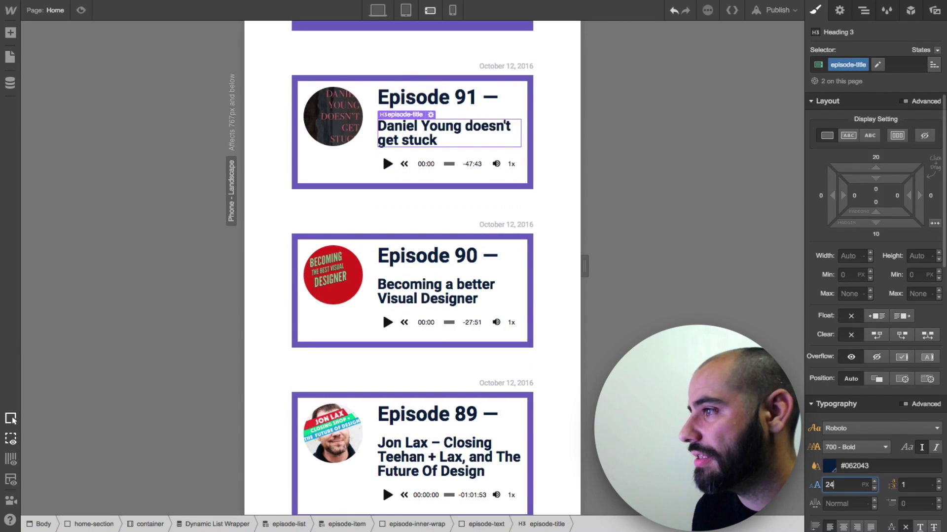
click(428, 98)
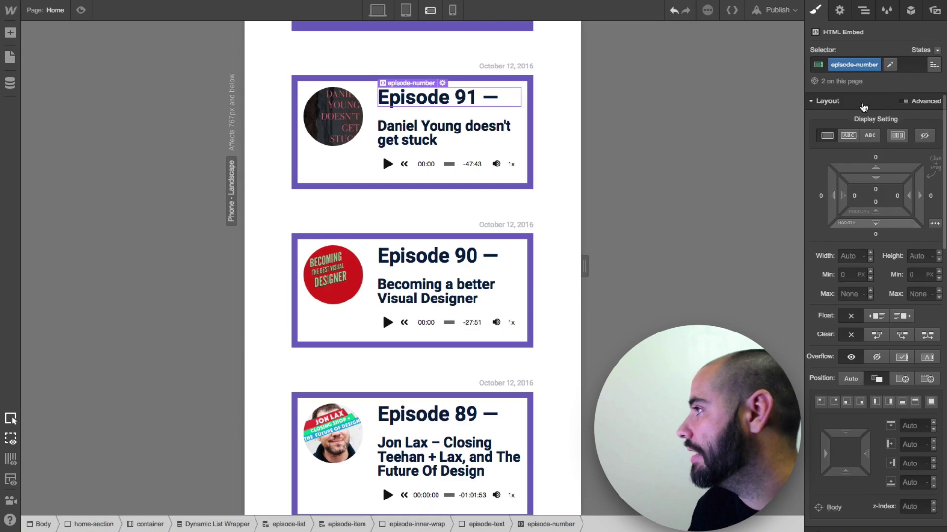
scroll(847, 282, down, 5)
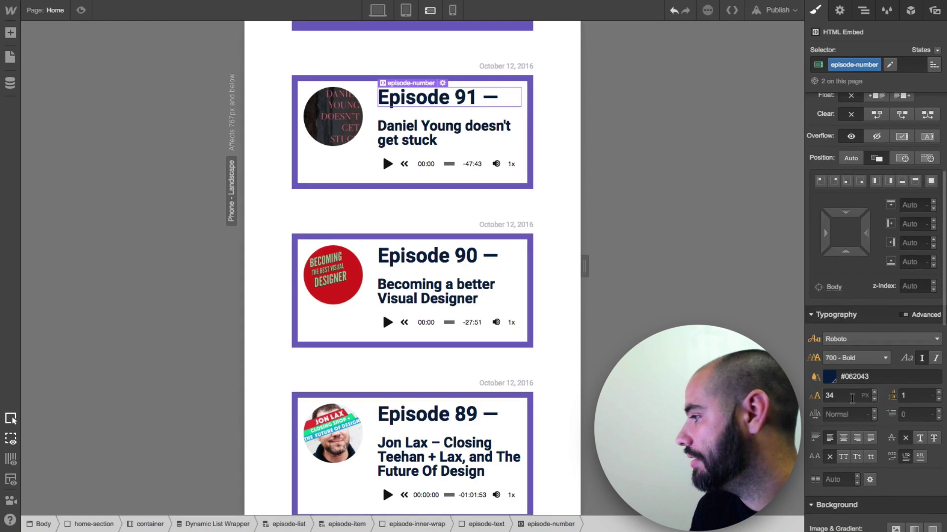
text(24)
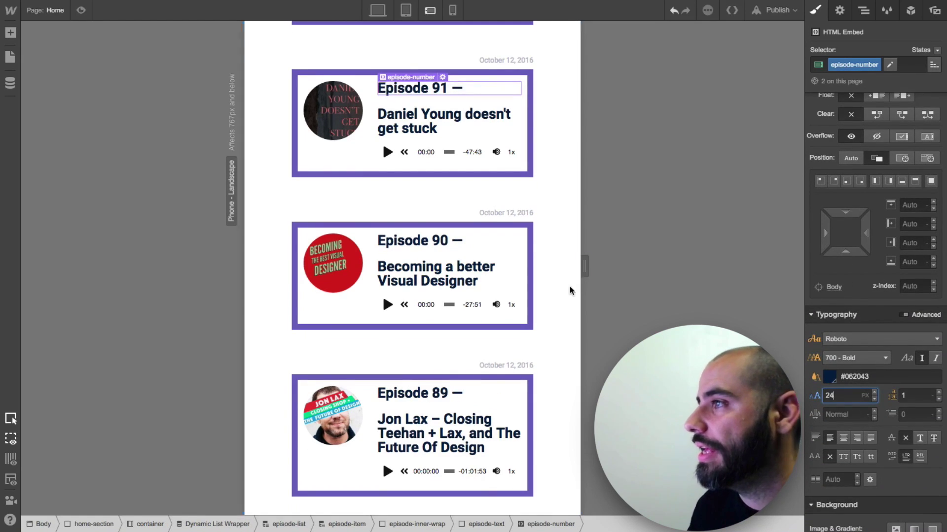
scroll(641, 305, up, 2)
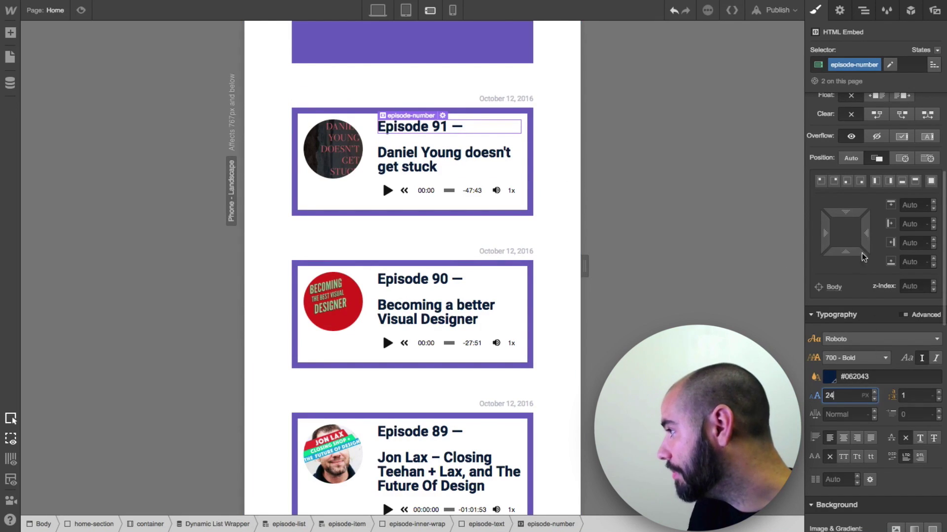
scroll(864, 256, up, 5)
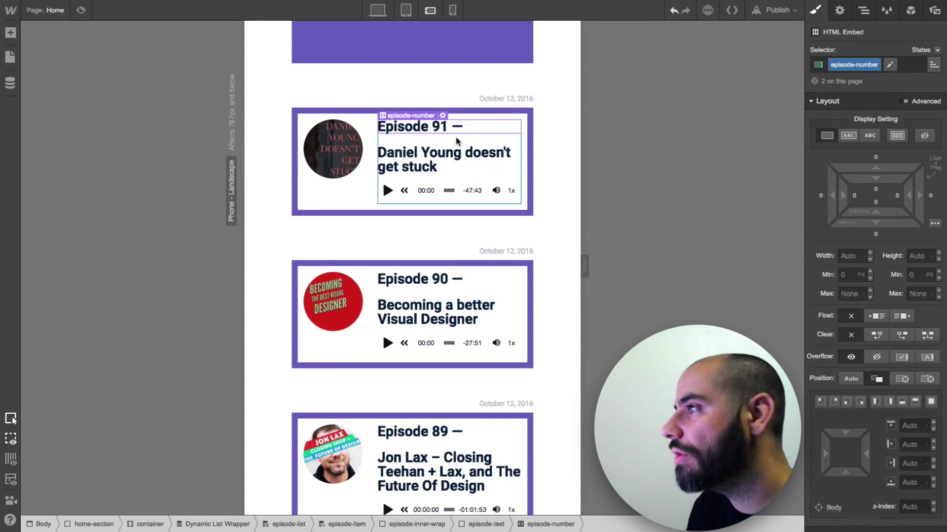
Step: Set the episode-title top margin to 10 px
click(394, 156)
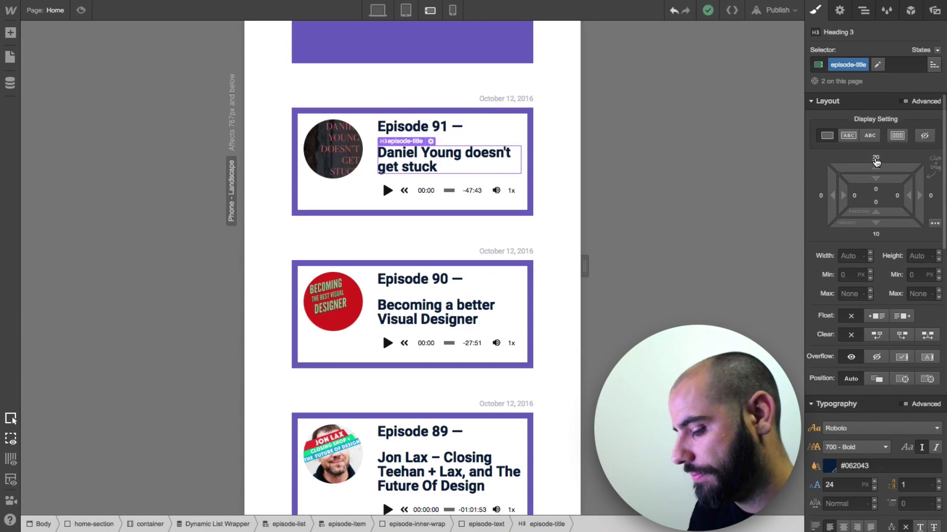
click(876, 160)
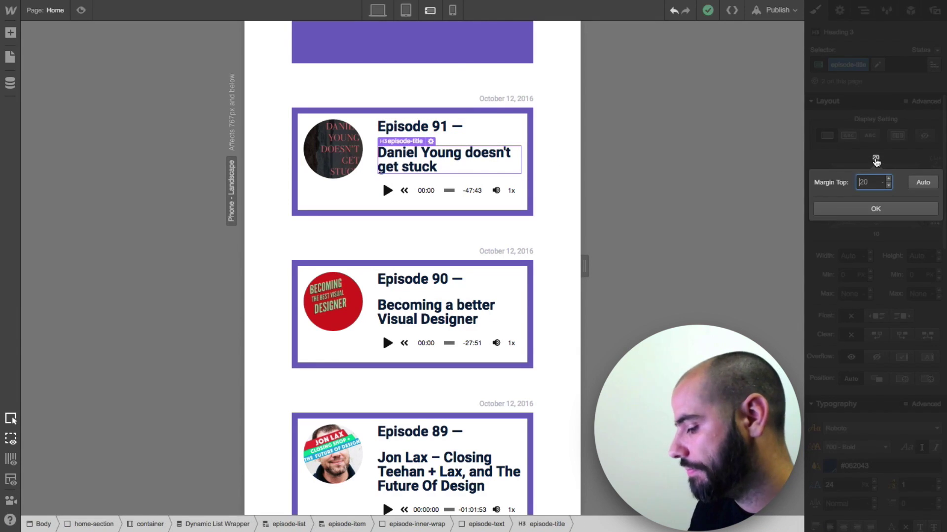
key(Return)
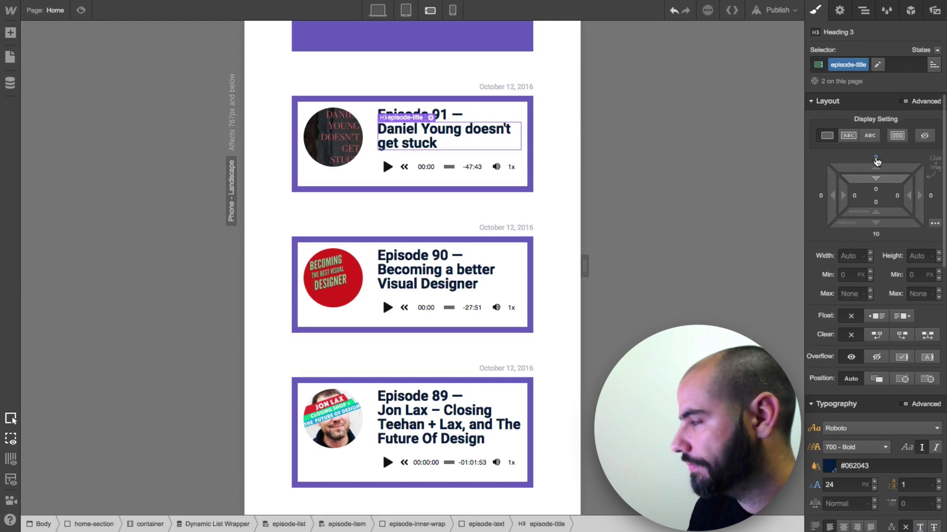
click(876, 160)
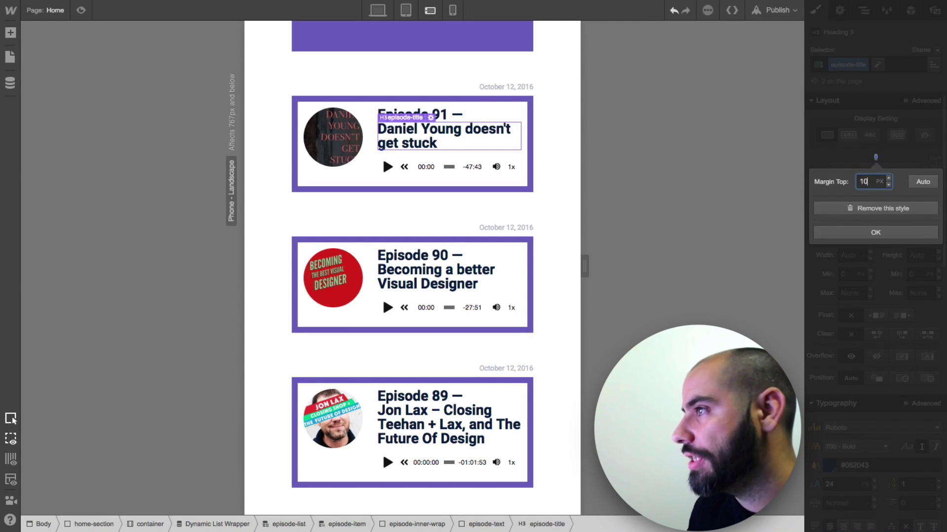
key(Return)
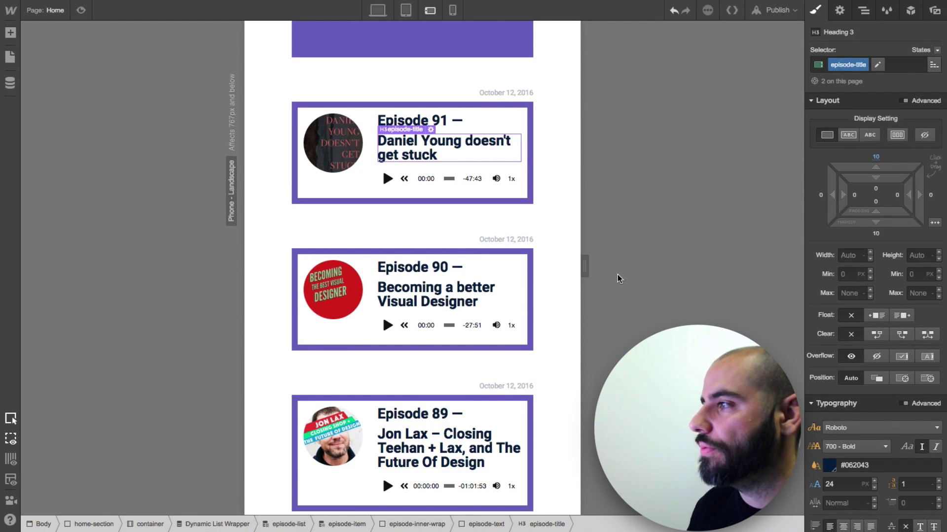
click(558, 275)
drag(584, 266, 554, 263)
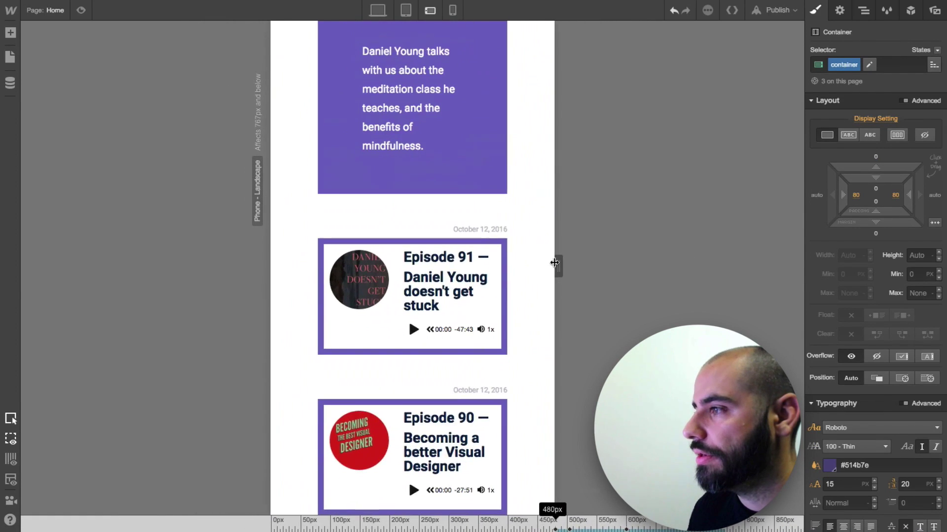
scroll(522, 266, down, 5)
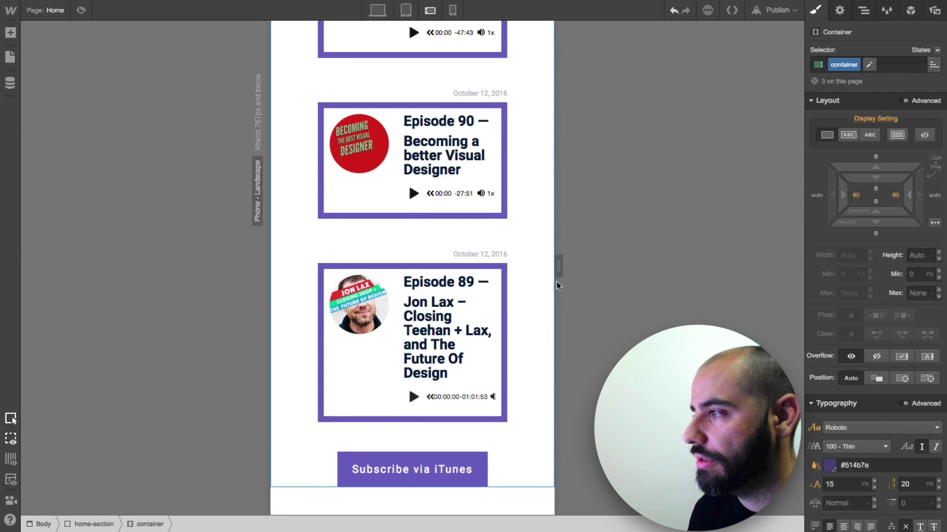
scroll(507, 265, up, 2)
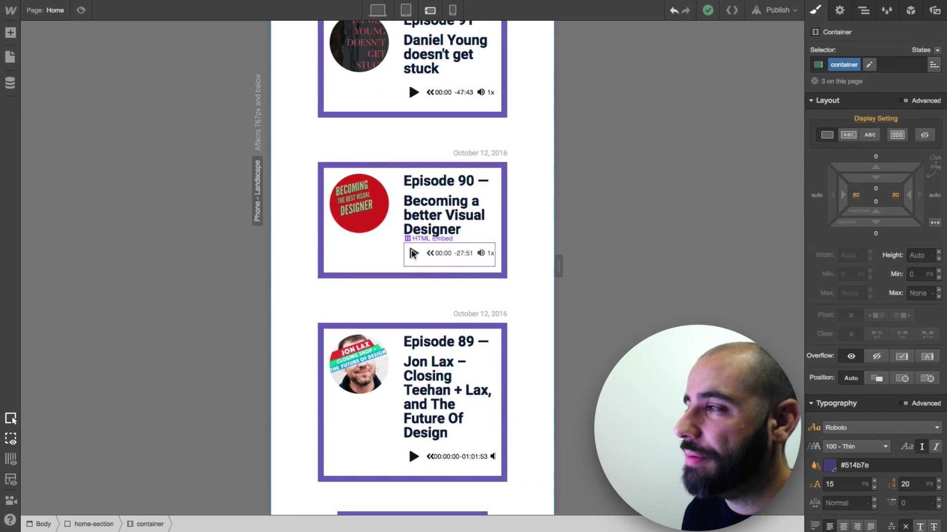
scroll(411, 250, up, 6)
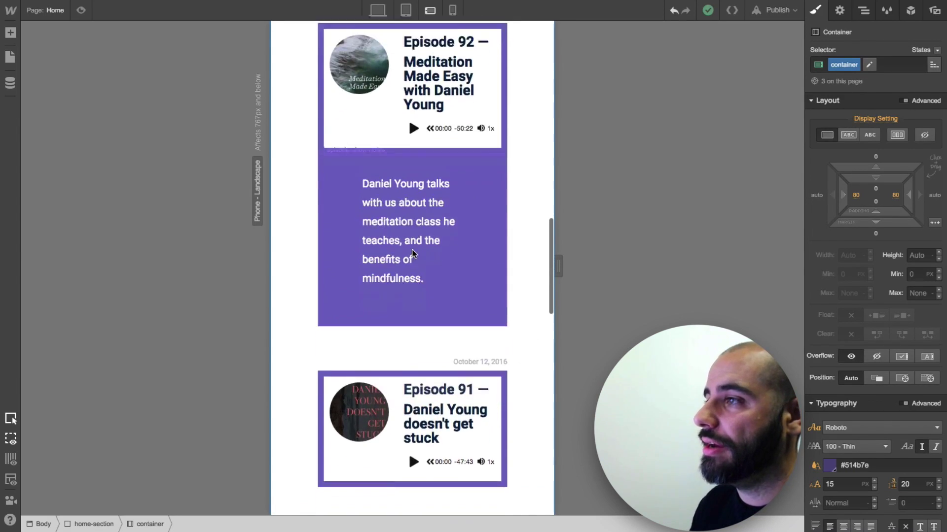
scroll(412, 253, down, 2)
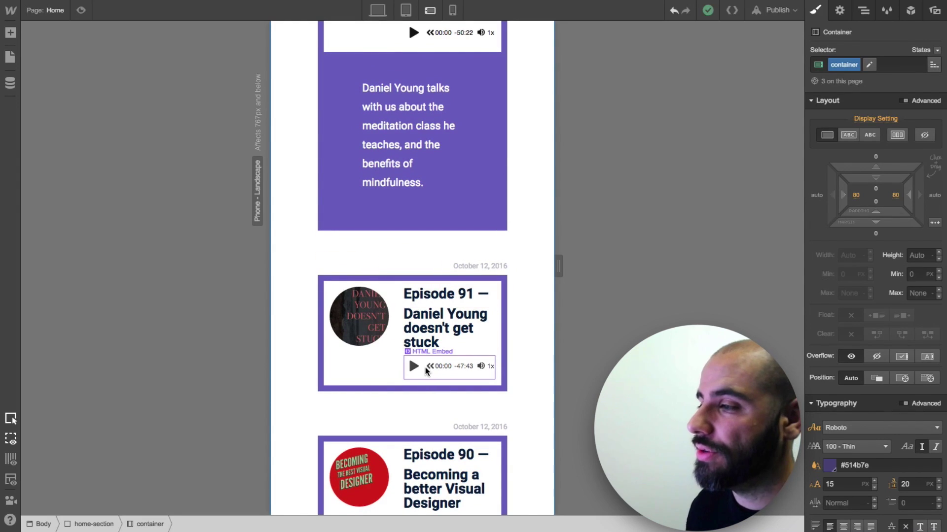
scroll(476, 161, up, 4)
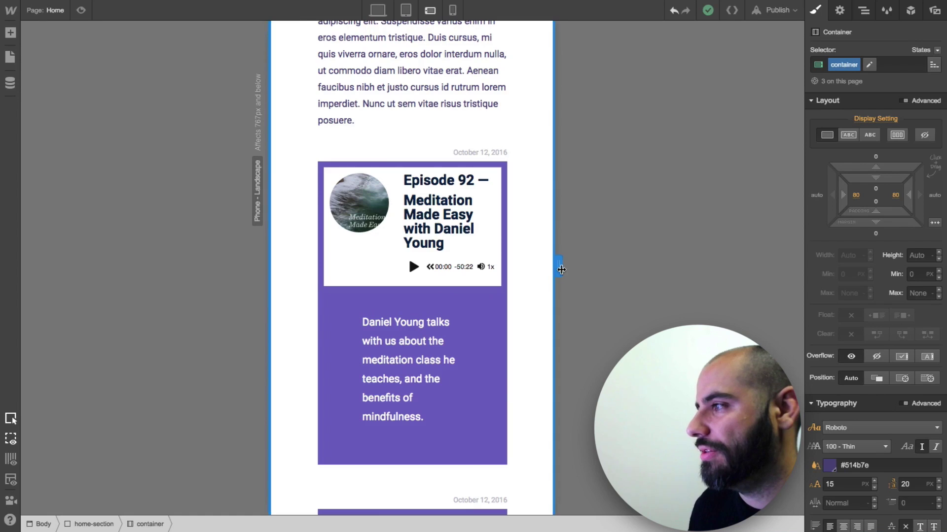
mouse_move(560, 267)
mouse_down()
mouse_move(657, 265)
mouse_move(543, 268)
mouse_up()
Step: Drag the episode-show-notes block's left and right padding down to 35 px
click(405, 347)
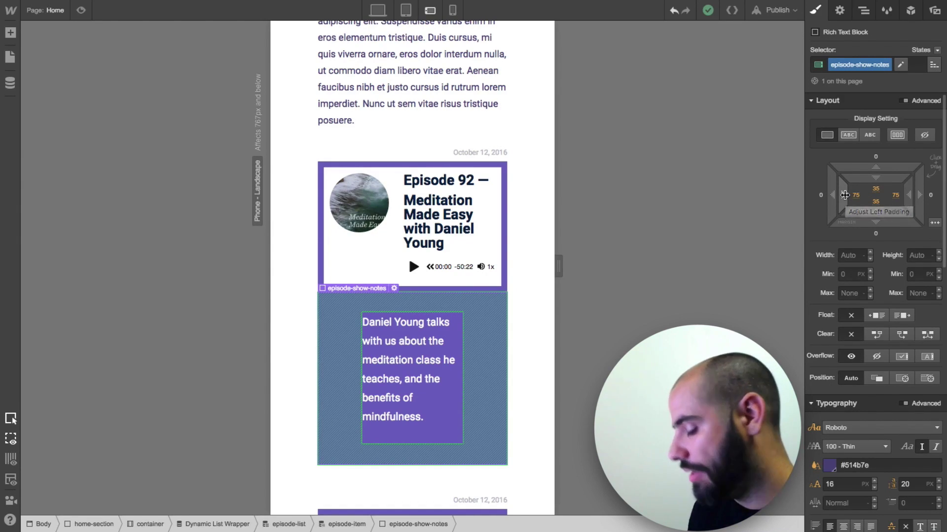
drag(844, 195, 775, 207)
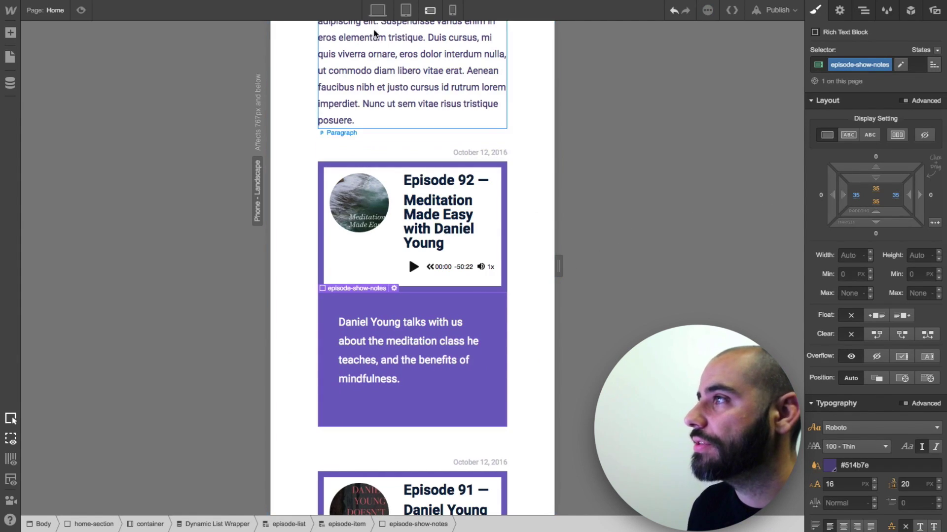
Step: Check the show-notes changes at tablet, then back at phone landscape
click(402, 12)
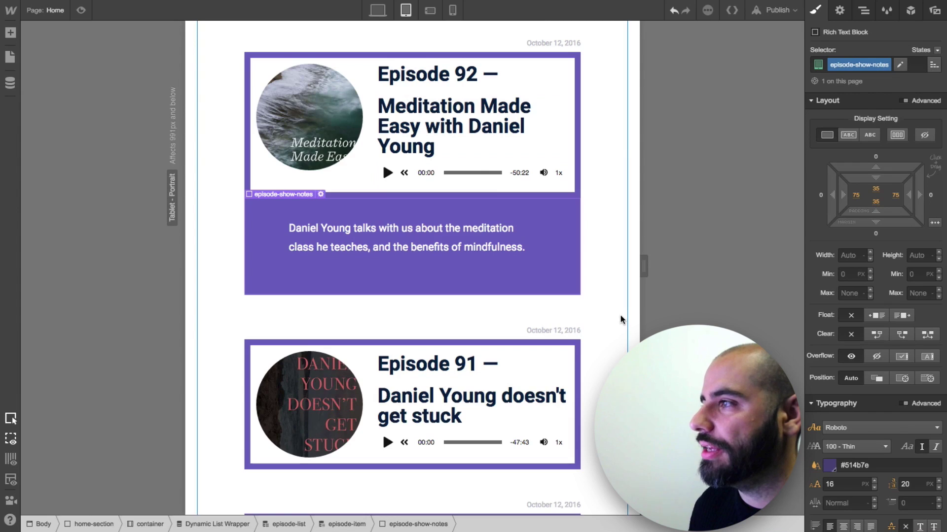
scroll(620, 315, up, 3)
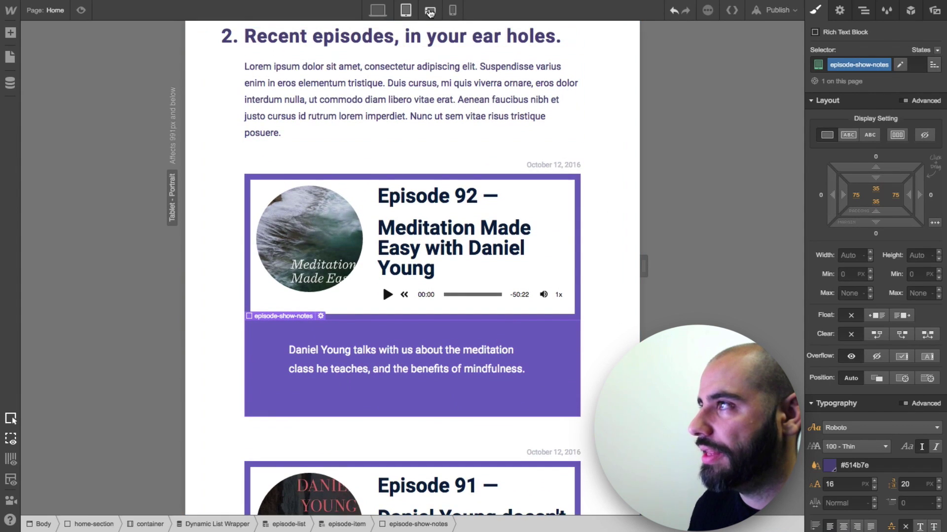
click(427, 11)
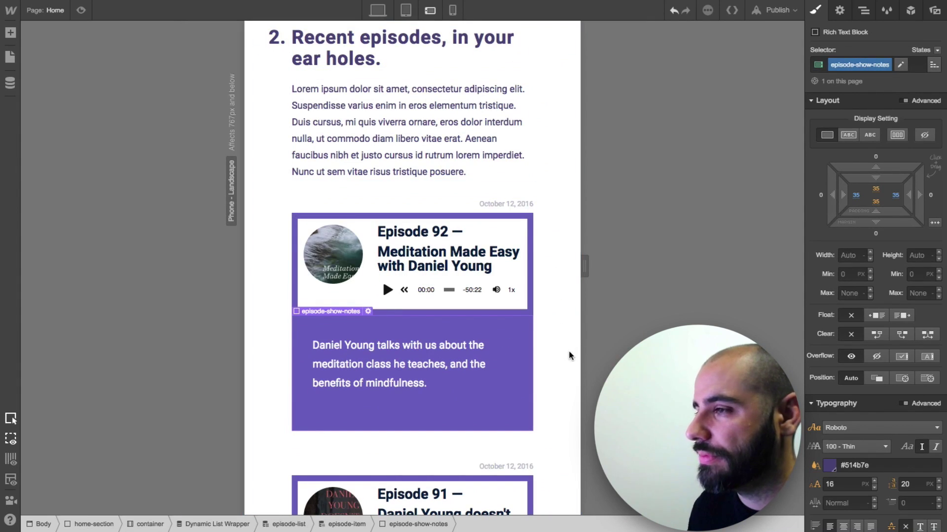
scroll(562, 333, down, 15)
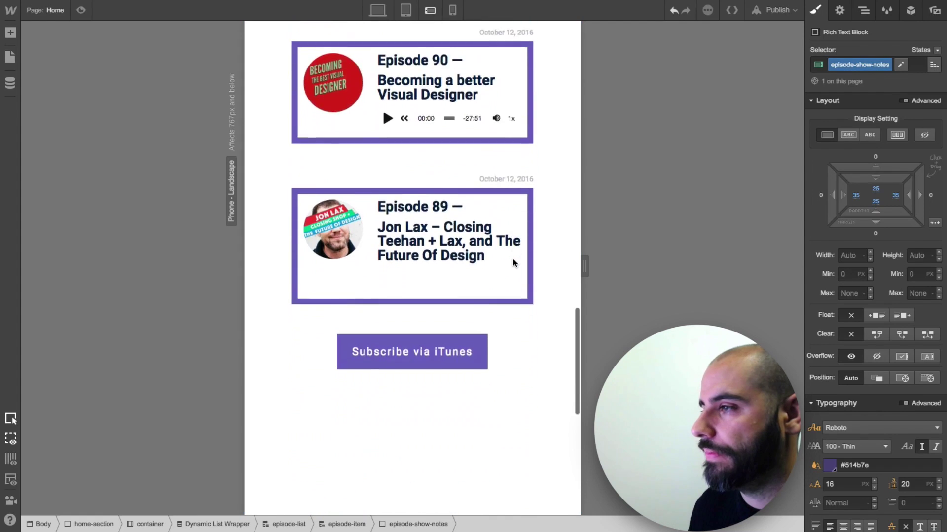
scroll(512, 262, up, 20)
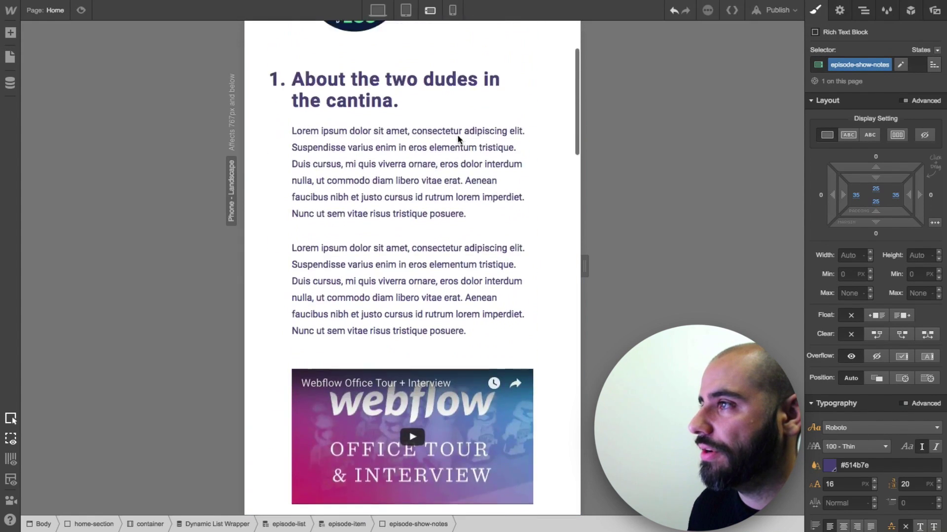
scroll(459, 138, up, 3)
scroll(459, 134, down, 1)
scroll(460, 134, up, 1)
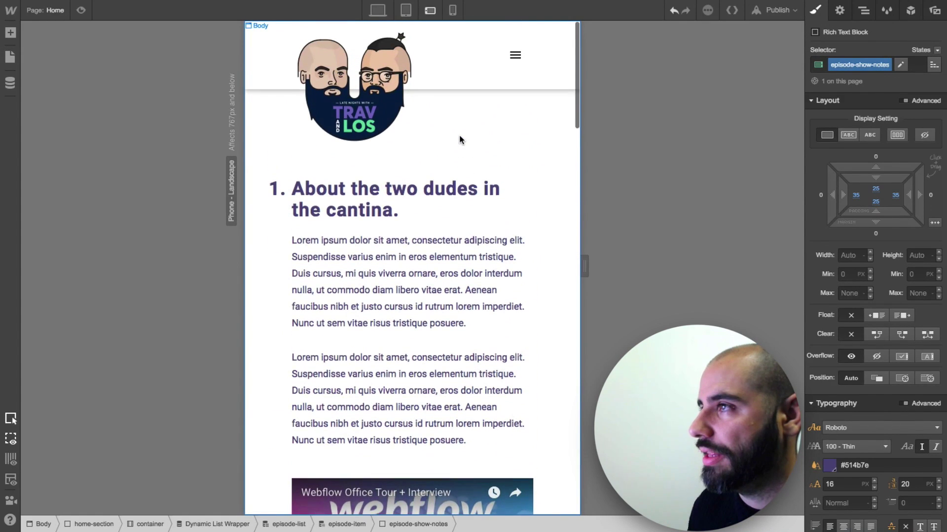
Step: Switch to the phone portrait view and scroll through the page
click(452, 10)
scroll(447, 171, down, 10)
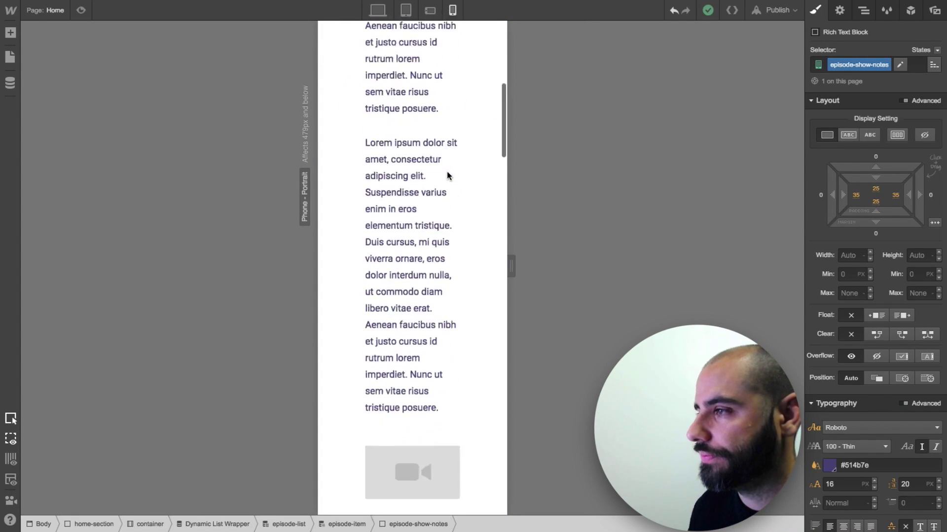
scroll(448, 175, down, 7)
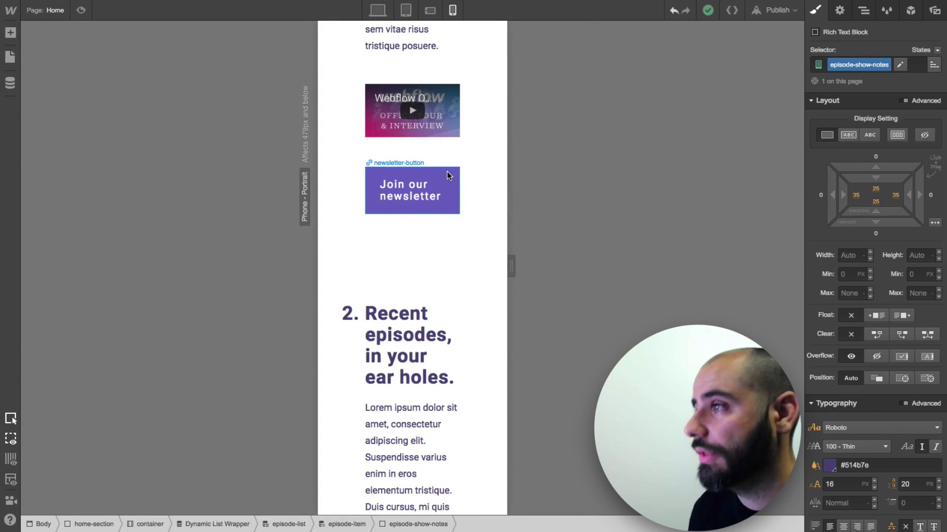
scroll(428, 246, up, 1)
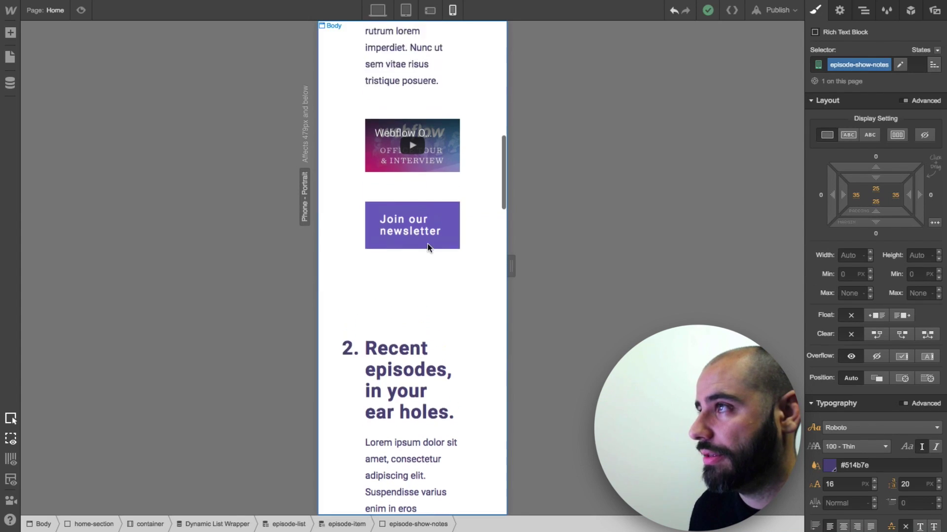
scroll(427, 246, up, 4)
Step: Cut the page container's side padding from 80 to 21 px at phone portrait
click(429, 10)
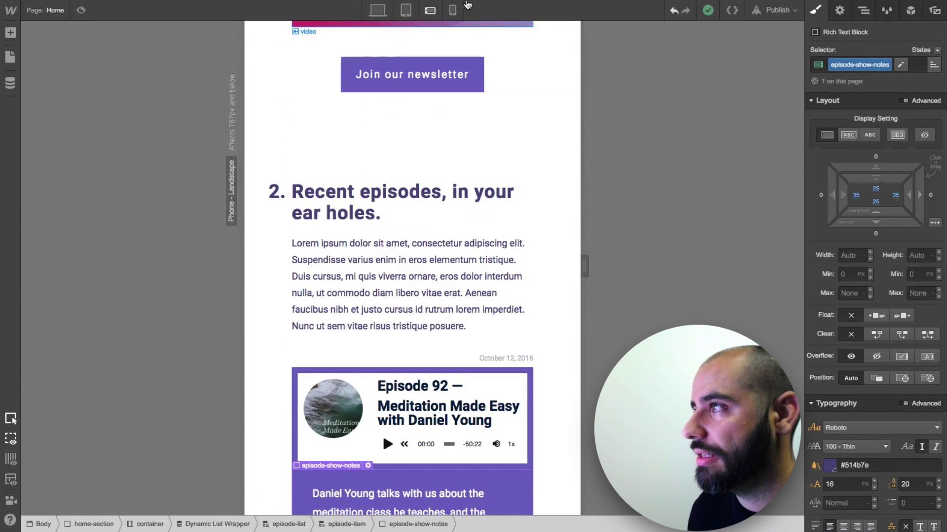
click(452, 11)
scroll(443, 137, up, 5)
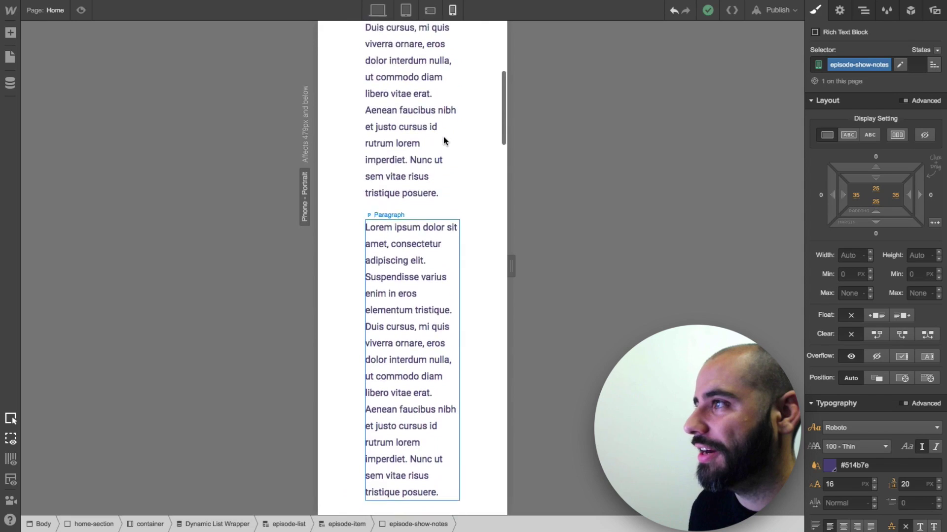
scroll(443, 137, up, 5)
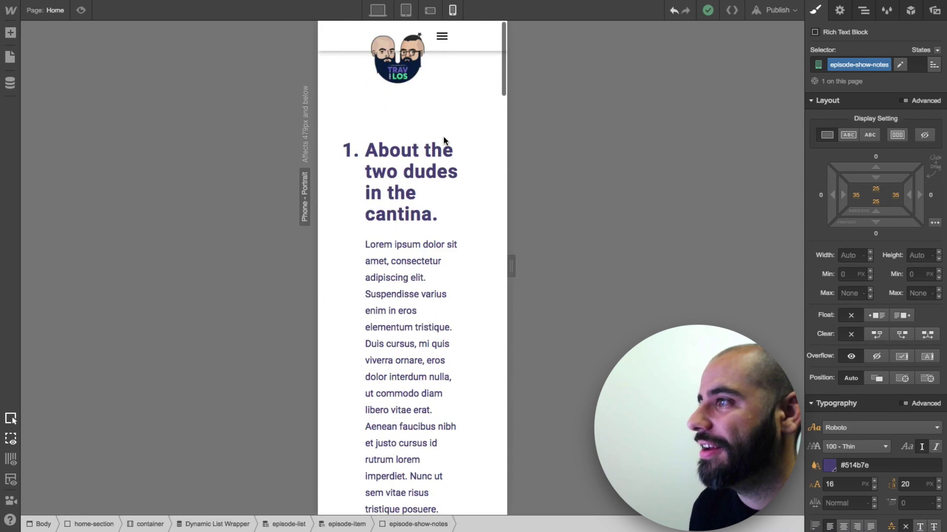
click(469, 155)
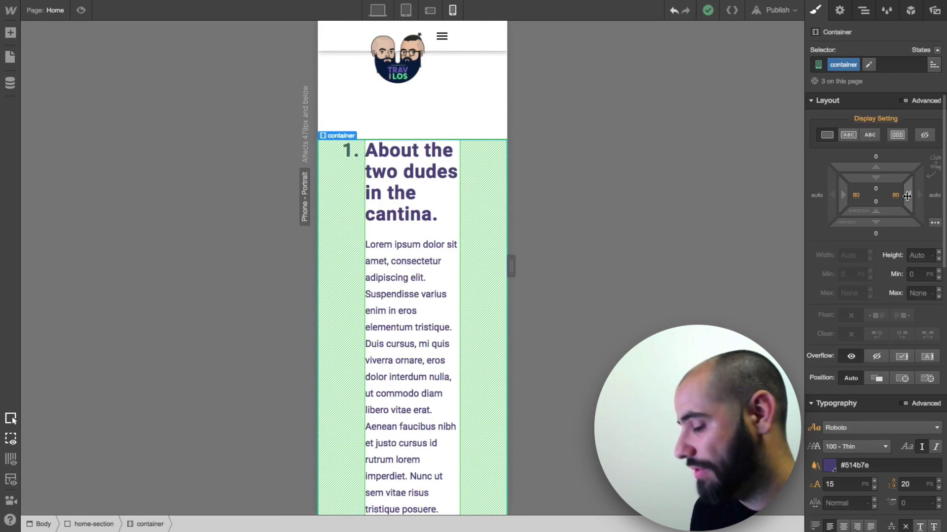
drag(910, 196, 774, 195)
Step: Switch the selector from the 'About the two dudes' heading to All H2 Headings
click(370, 174)
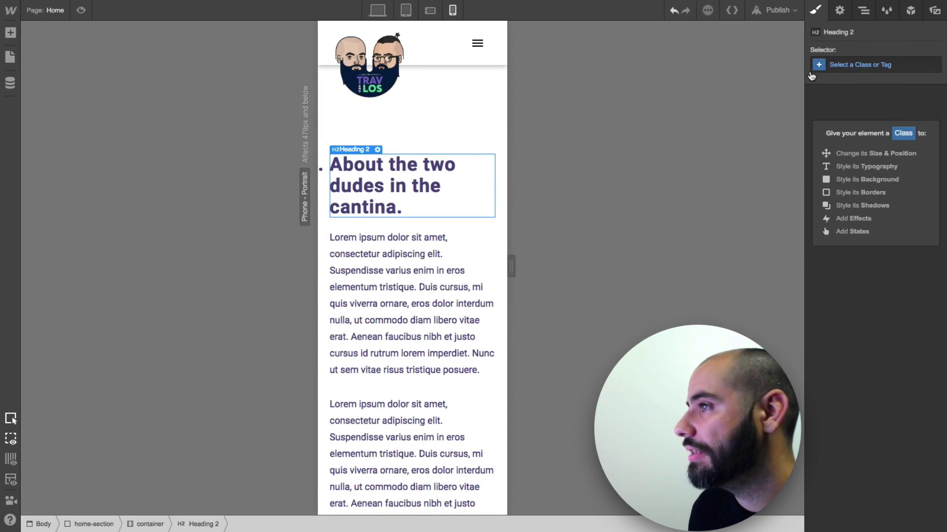
click(849, 66)
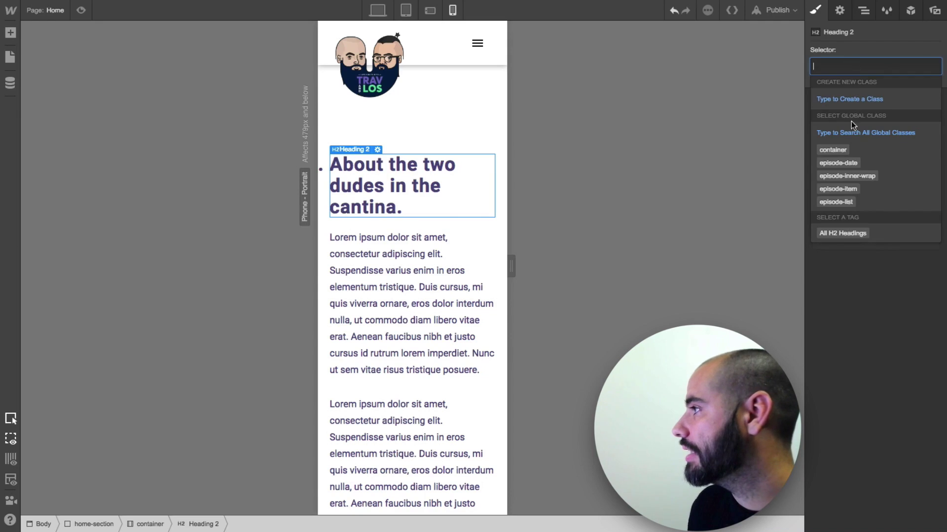
click(836, 234)
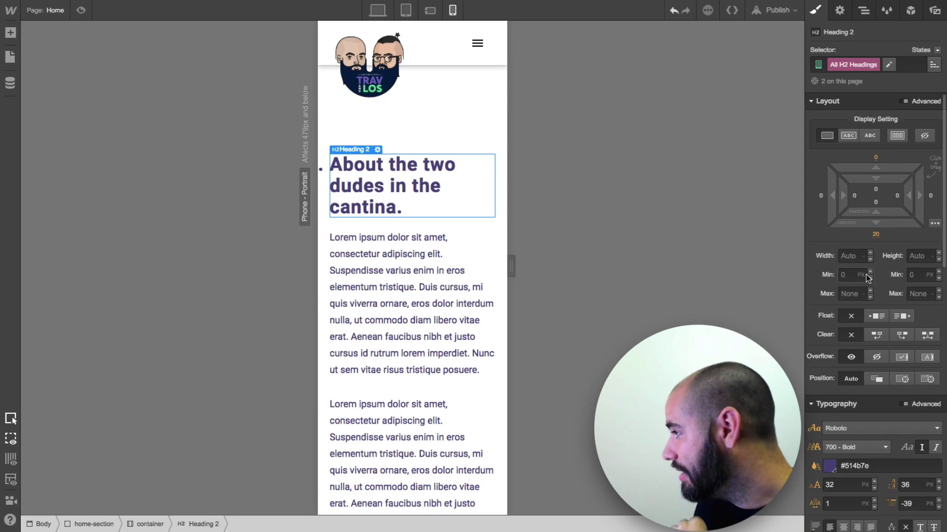
scroll(871, 291, down, 4)
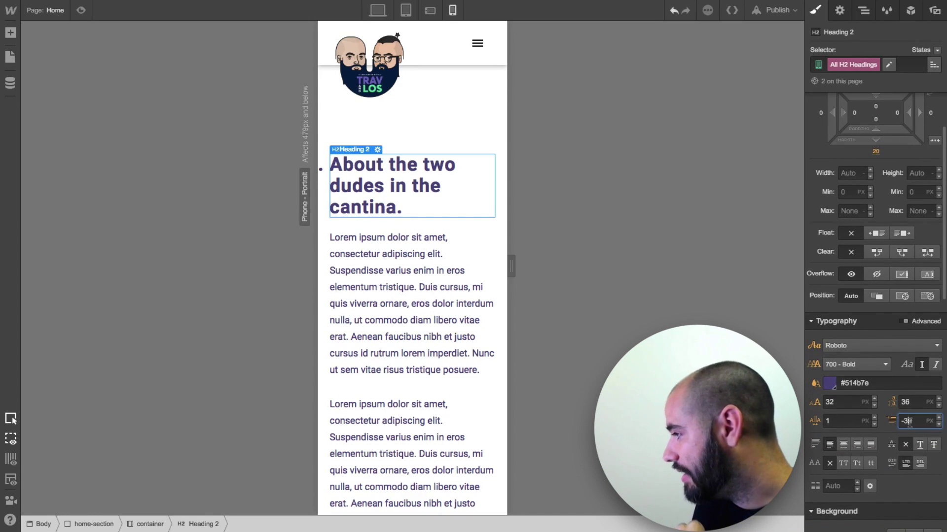
text(0)
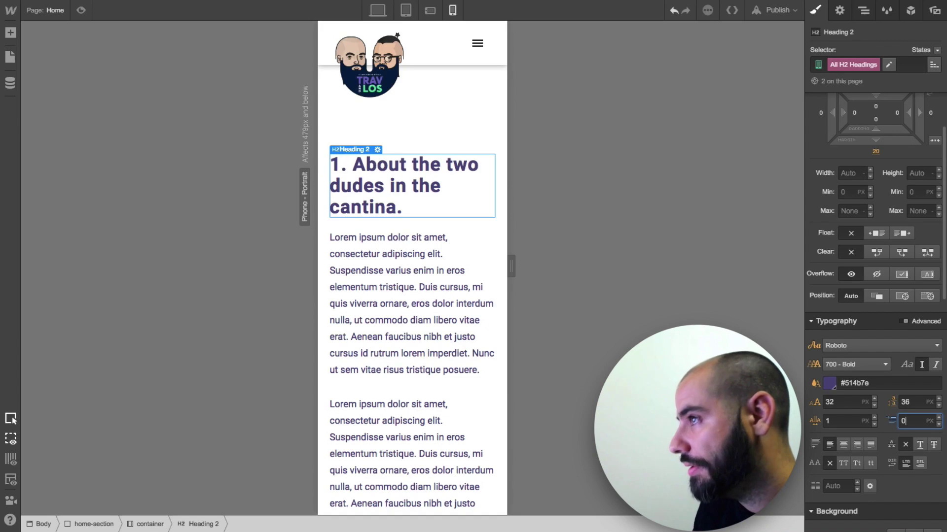
key(Return)
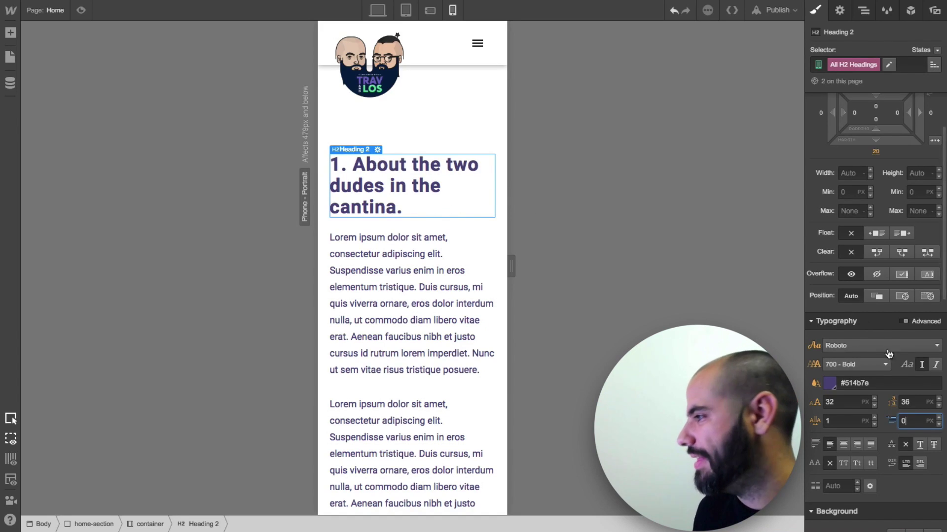
Step: Set the H2 font size to 28 px with a unitless 1.4 line height
click(838, 403)
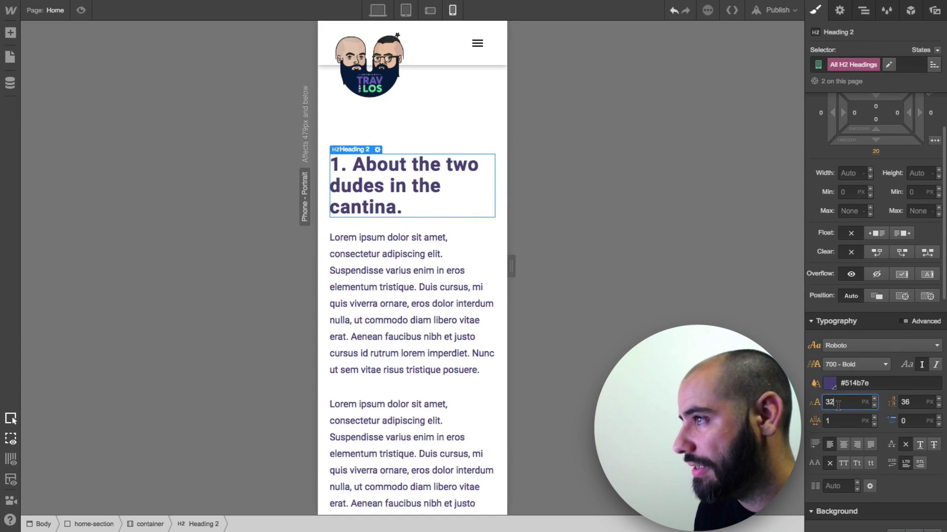
key(Down)
key(Down)
key(Down)
key(Down)
key(Down)
key(Down)
key(Down)
key(Down)
key(Down)
key(Down)
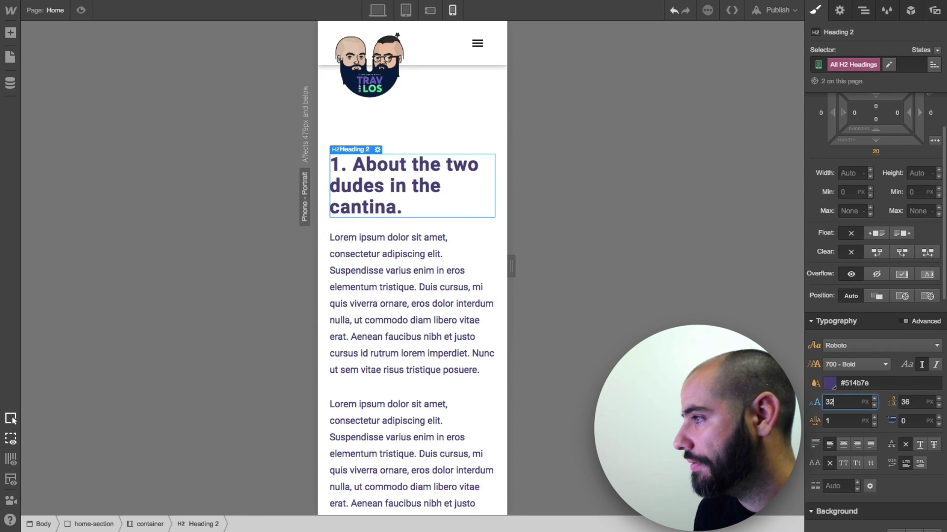
key(shift+Up)
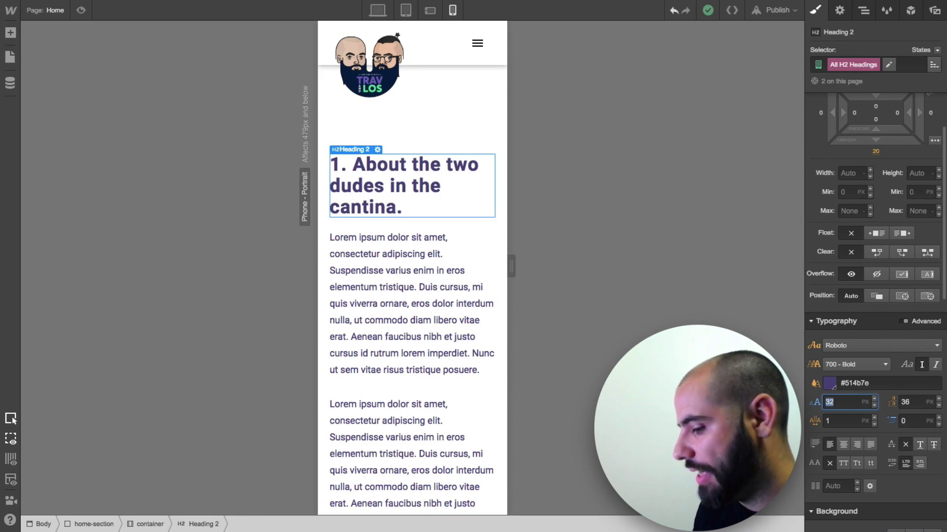
key(ctrl+a)
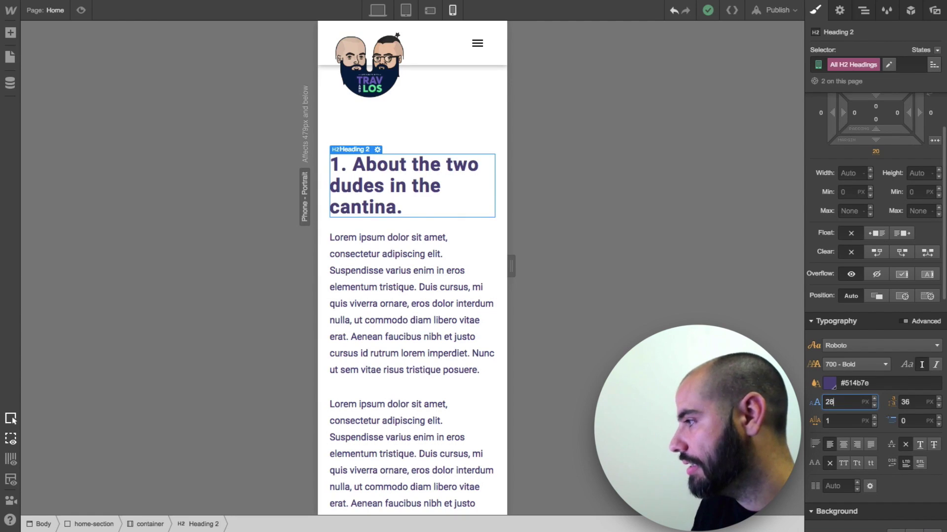
text(28)
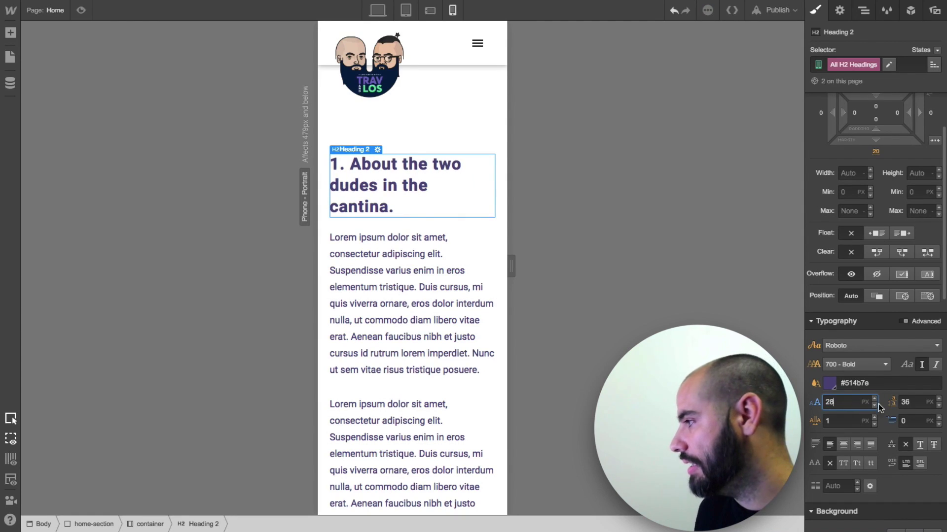
double_click(912, 402)
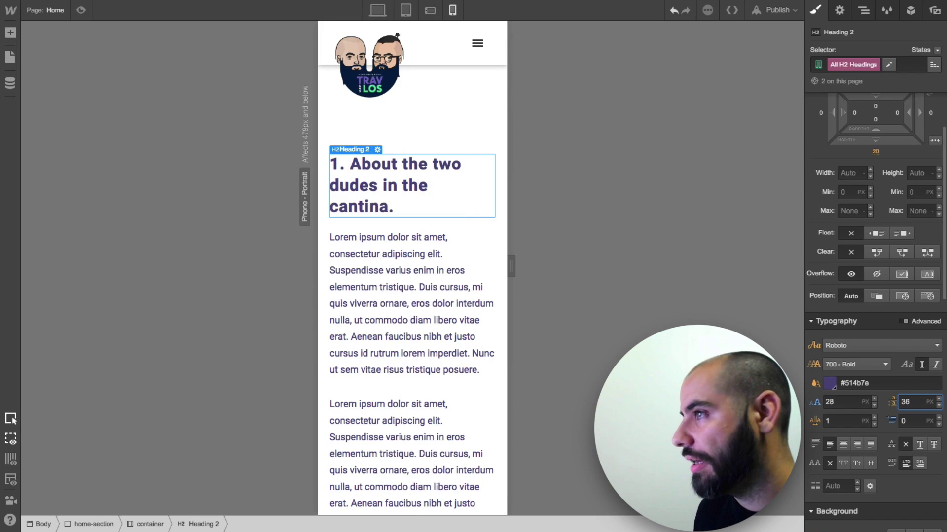
text(26)
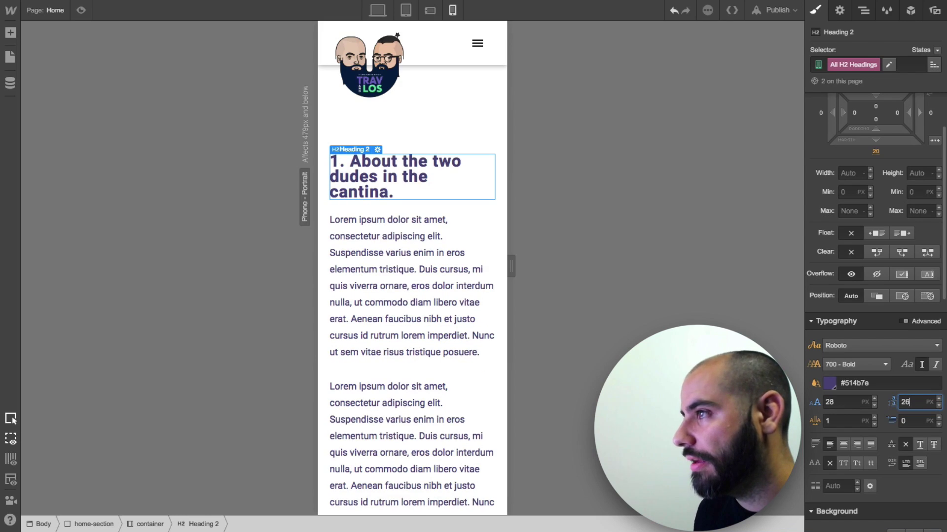
click(924, 413)
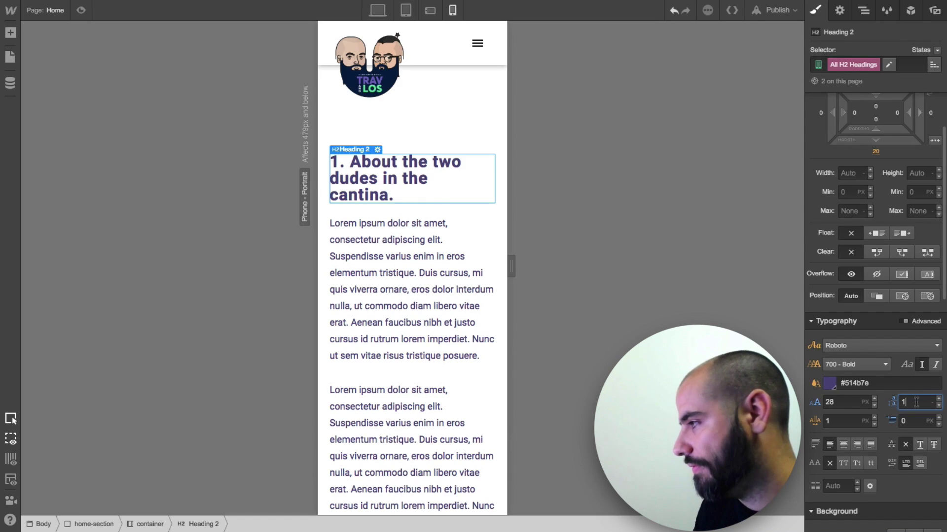
key(Return)
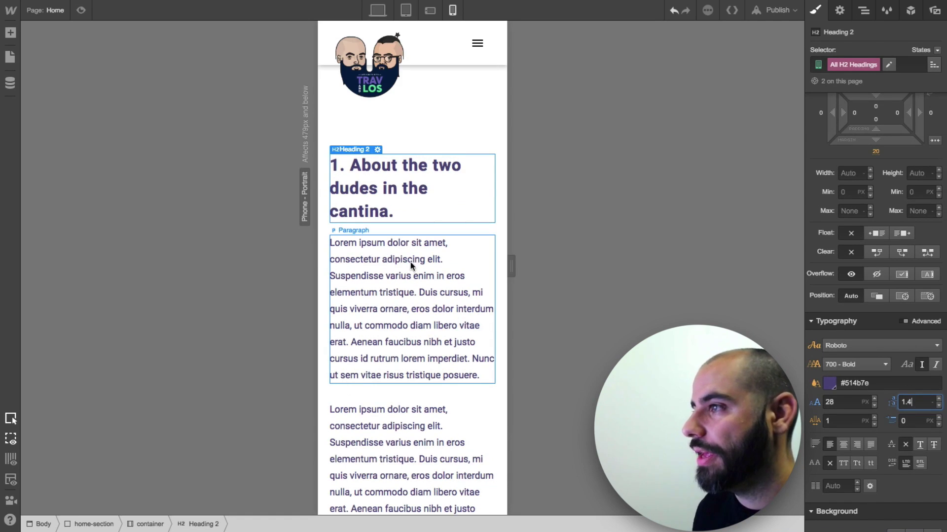
click(487, 273)
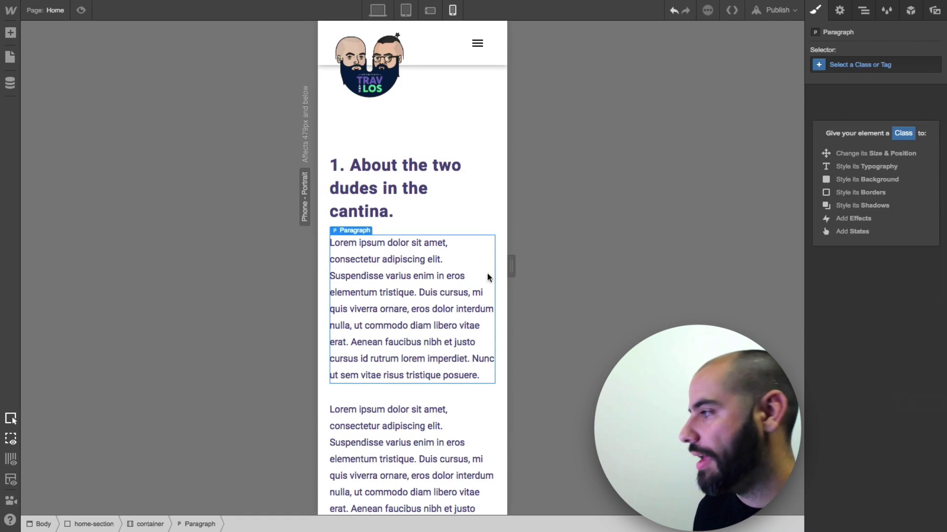
Step: Target All Paragraphs and drop their font size from 16 to 14 px
click(867, 67)
click(854, 234)
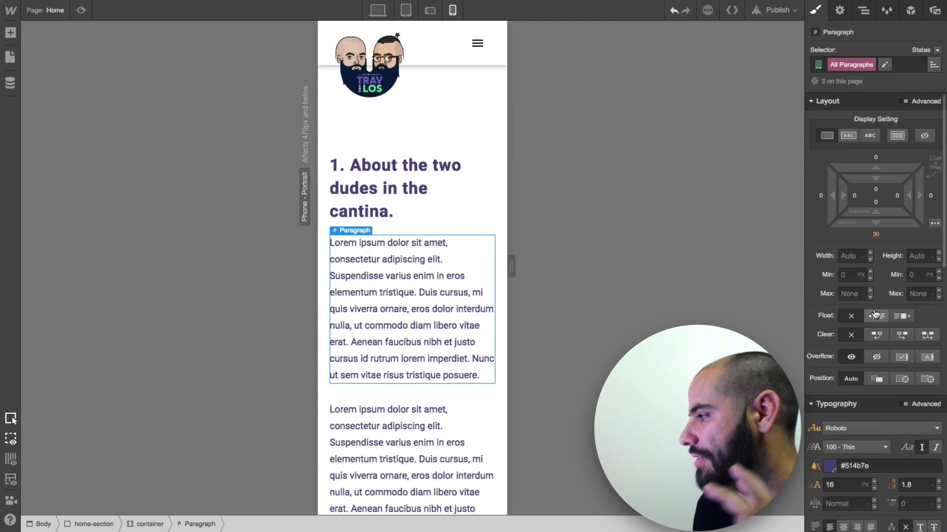
scroll(870, 392, down, 3)
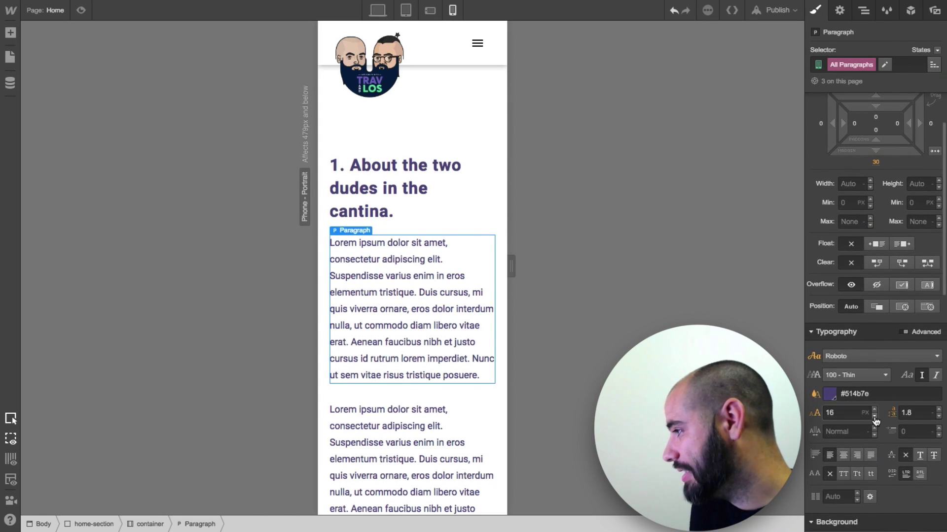
click(874, 417)
click(874, 417)
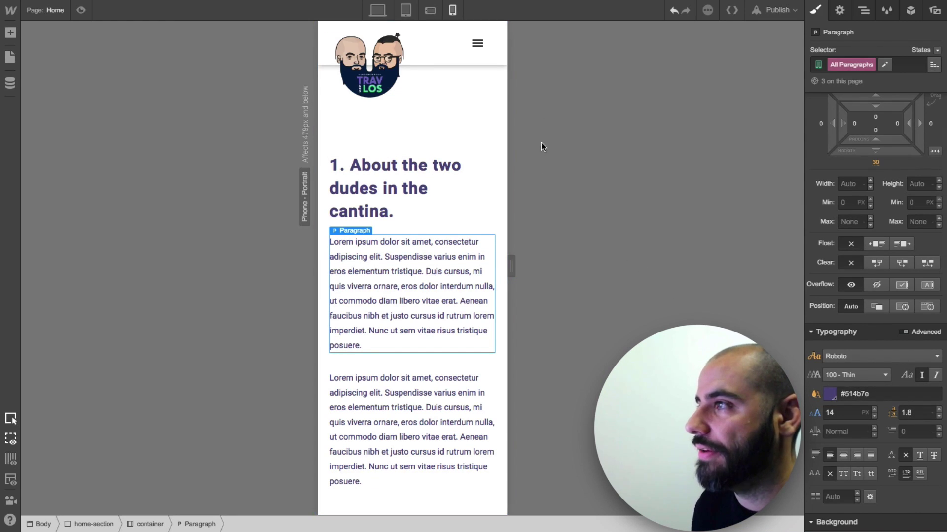
scroll(470, 172, down, 5)
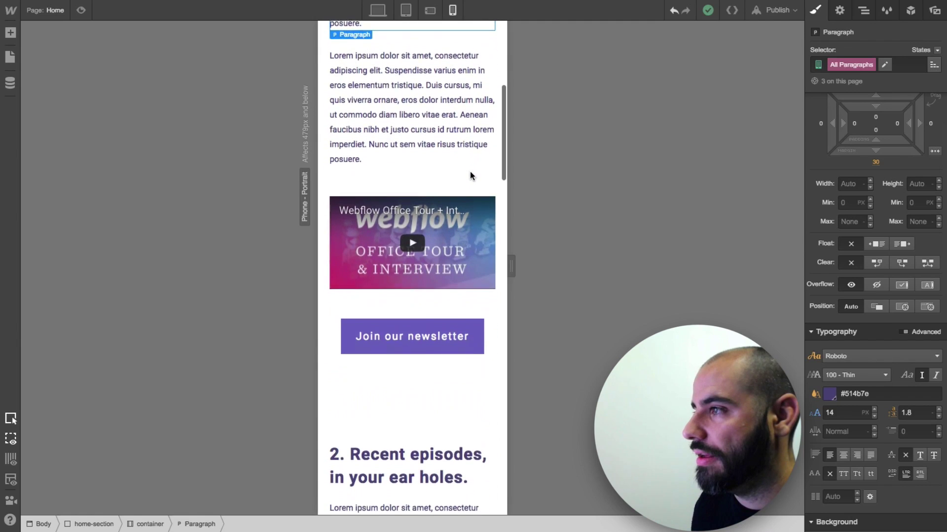
scroll(470, 173, down, 6)
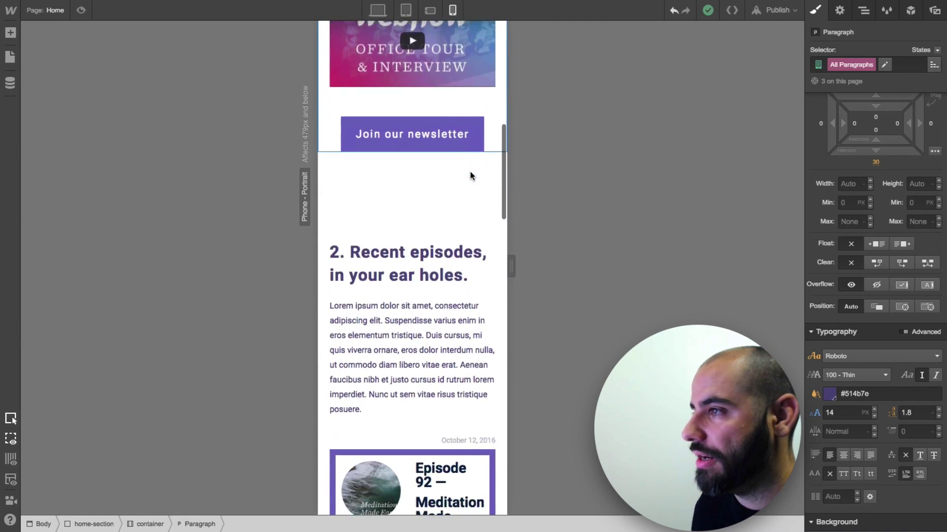
scroll(469, 173, down, 5)
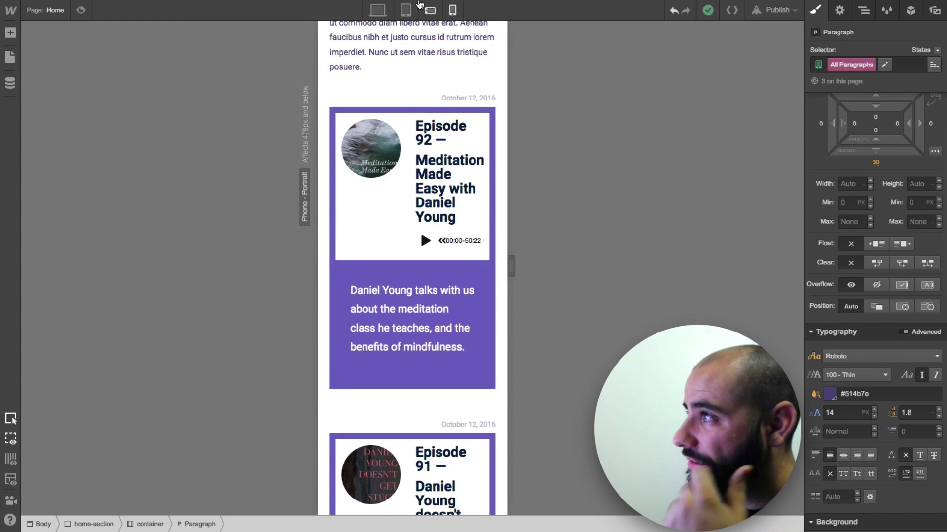
Step: Set the episode inner wrapper's display to Block so the card contents stack
mouse_move(435, 41)
click(436, 14)
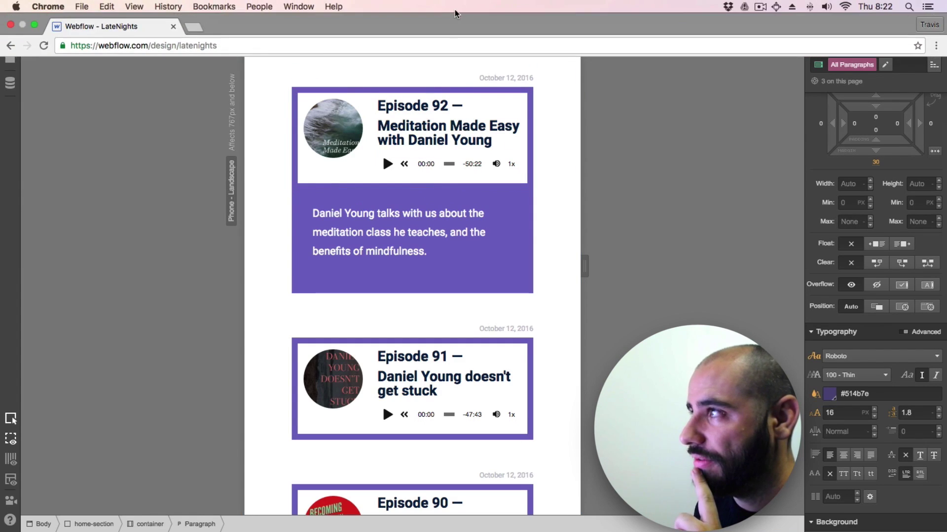
click(452, 10)
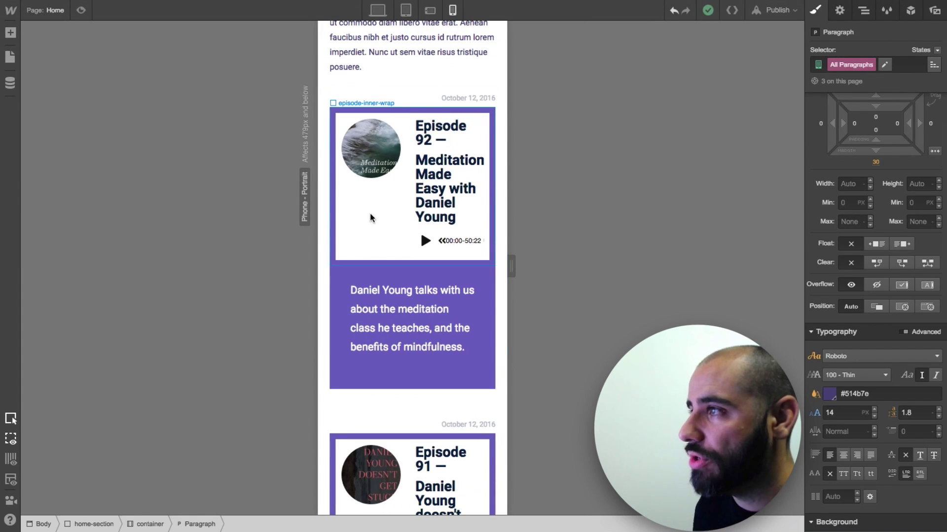
click(378, 197)
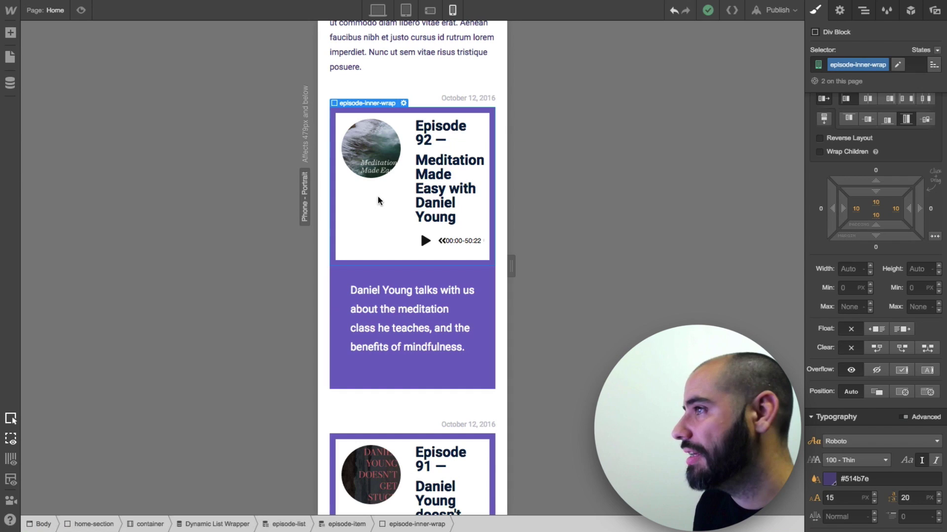
scroll(928, 158, up, 3)
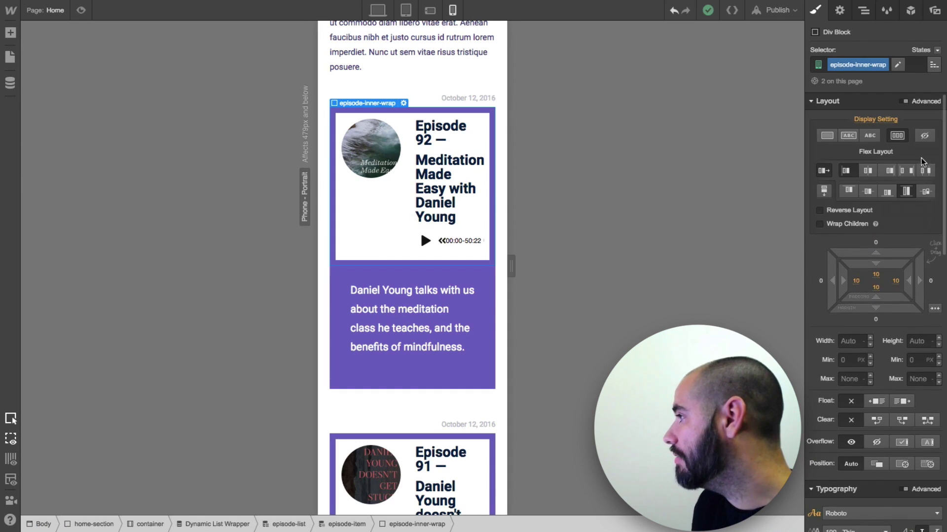
click(827, 137)
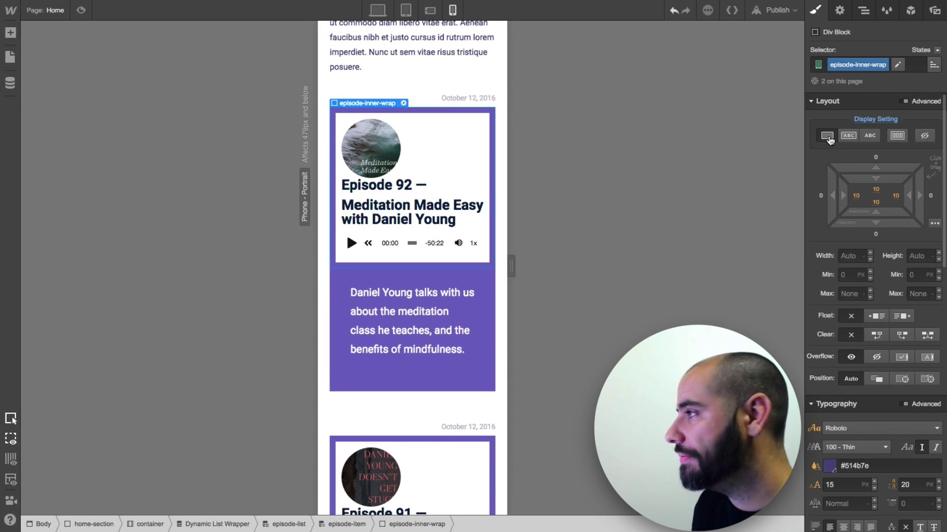
Step: Center the episode thumbnail and give it a 20 px bottom margin
click(380, 153)
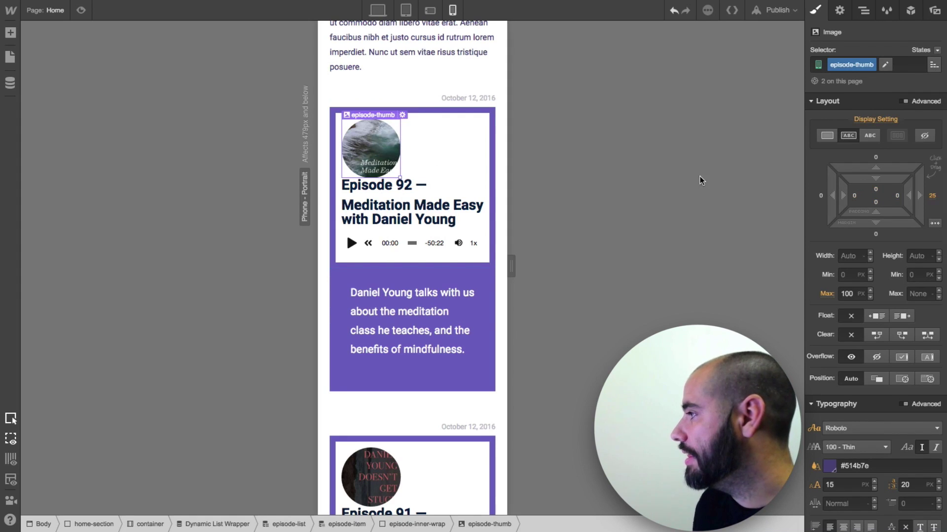
click(934, 225)
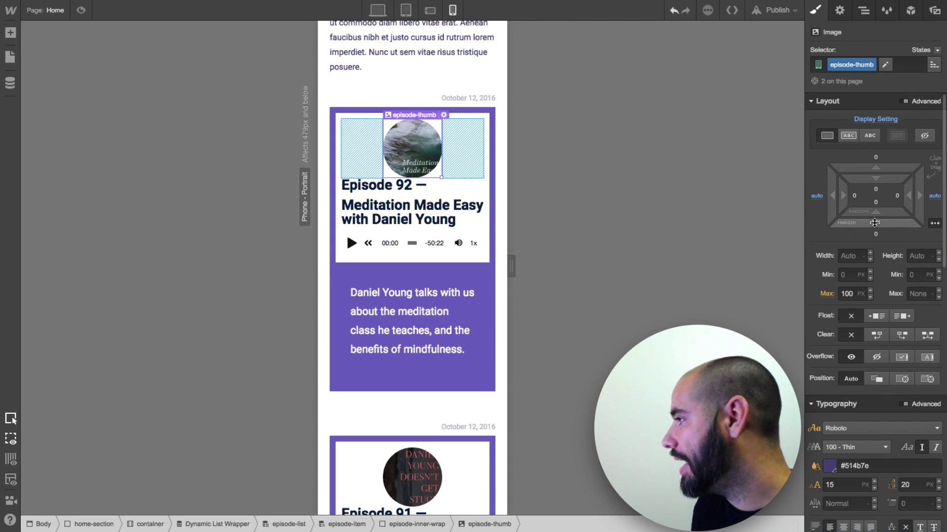
drag(874, 225, 874, 259)
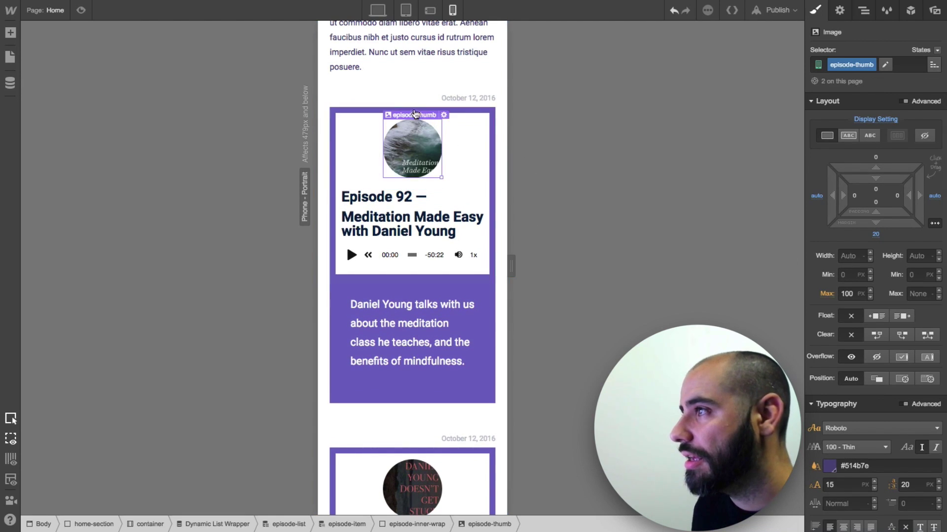
click(438, 60)
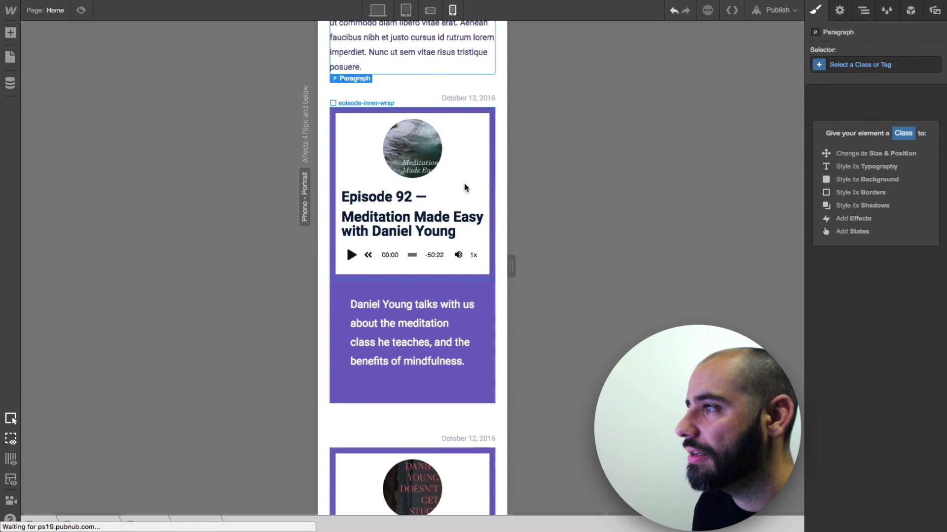
Step: Switch to the desktop breakpoint, scroll through the page, and return to the top
scroll(420, 295, down, 7)
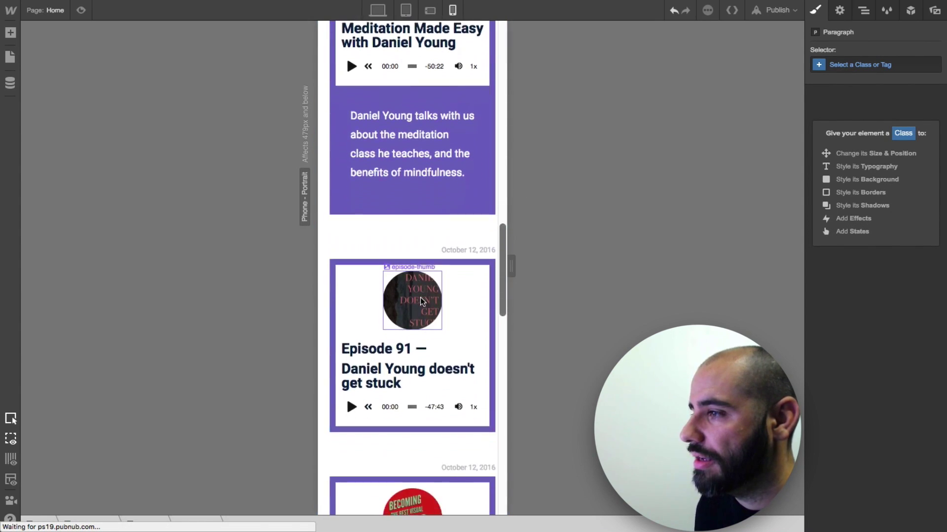
scroll(467, 348, up, 5)
key(shift+1)
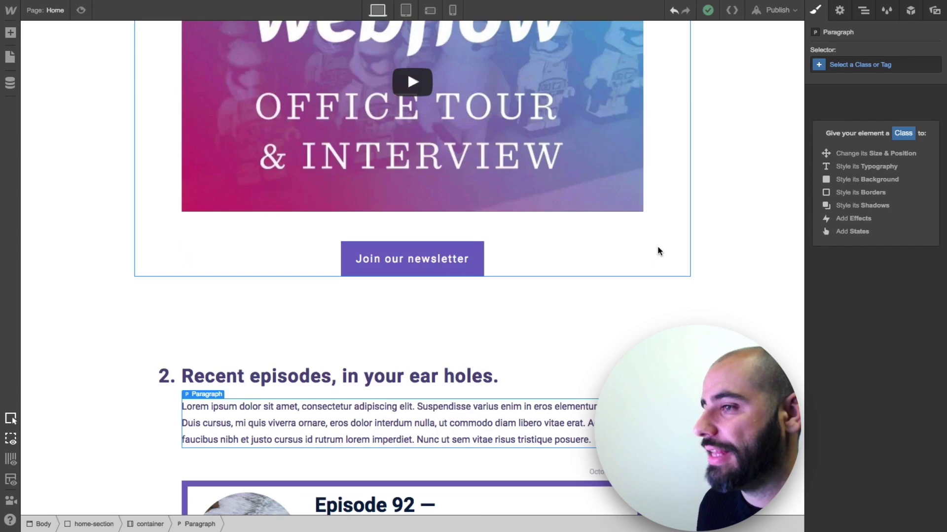
scroll(681, 257, down, 8)
scroll(696, 271, down, 15)
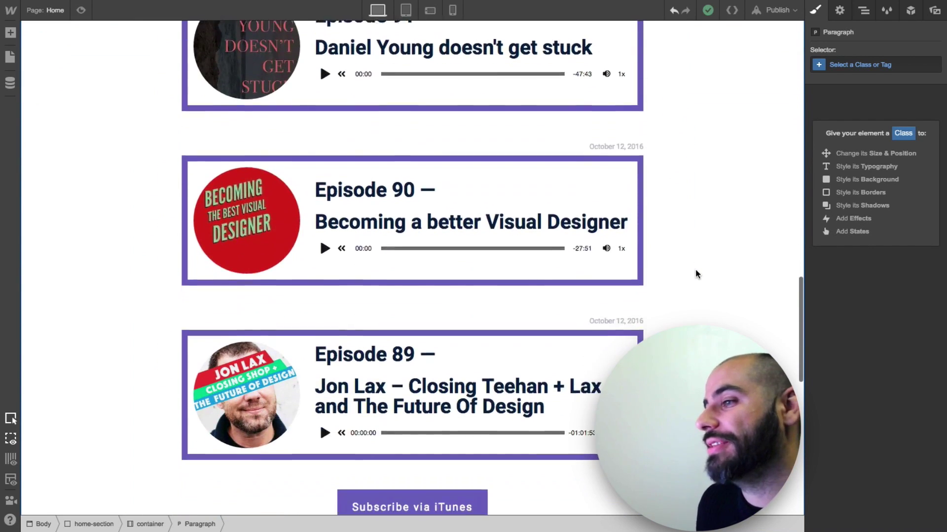
key(Home)
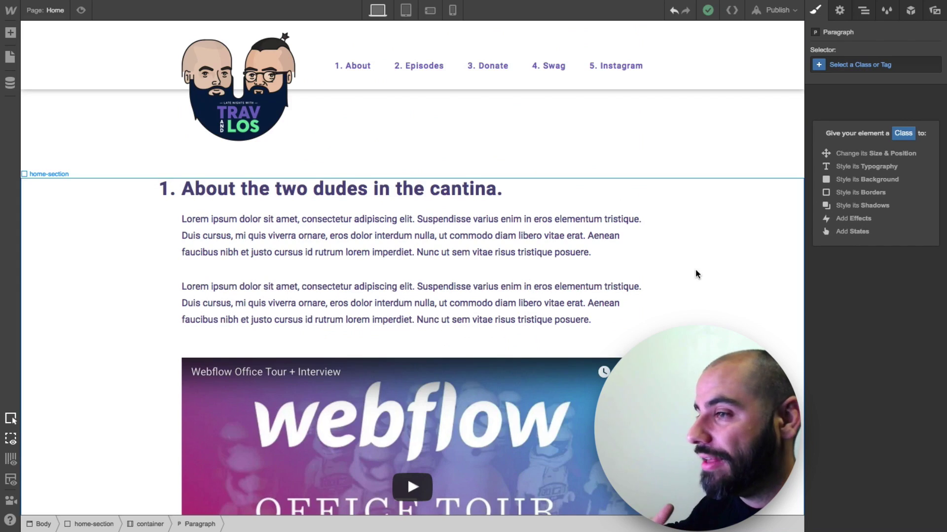